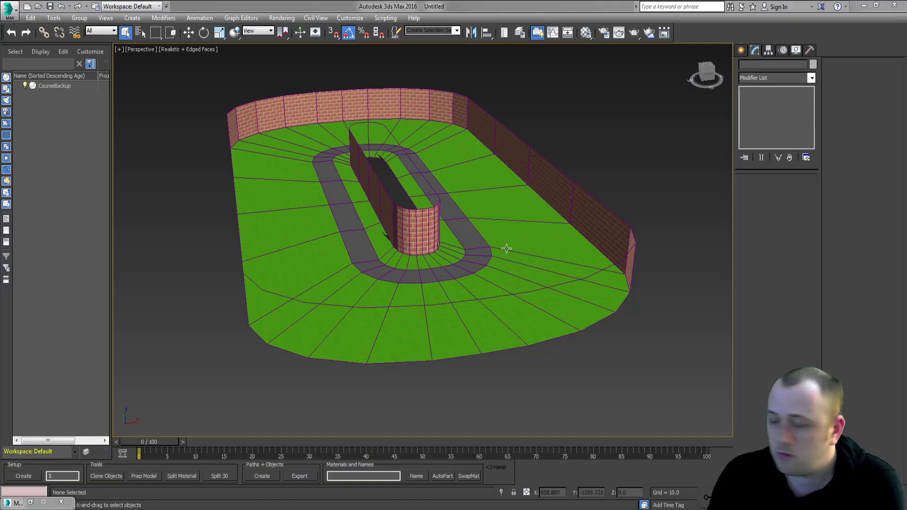
# Step: Examine the course mesh from above at vertex level, picking the two road vertices midway along the left straight
pyautogui.click(417, 211)
pyautogui.moveTo(417, 212); pyautogui.dragTo(452, 270, button='middle')
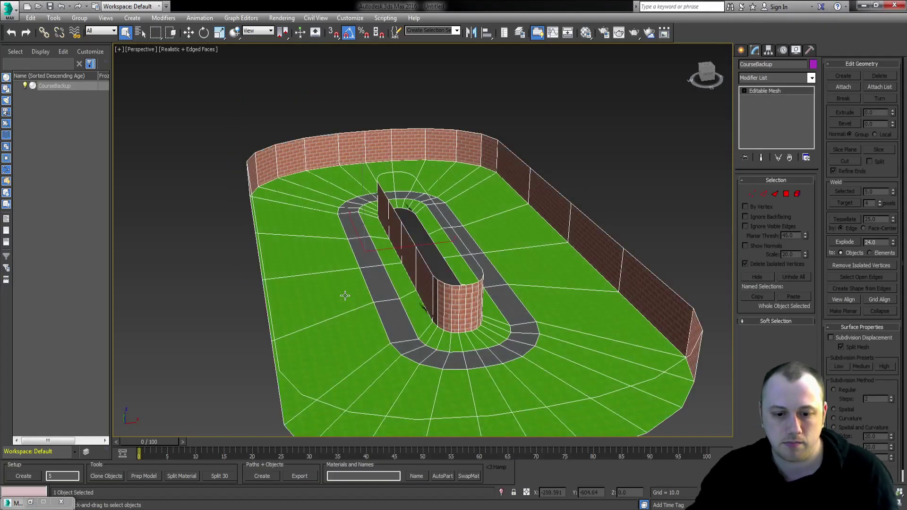
pyautogui.keyDown('alt'); pyautogui.moveTo(345, 295); pyautogui.dragTo(408, 262, button='middle'); pyautogui.keyUp('alt')
pyautogui.press('t')
pyautogui.scroll(5, 368, 222)
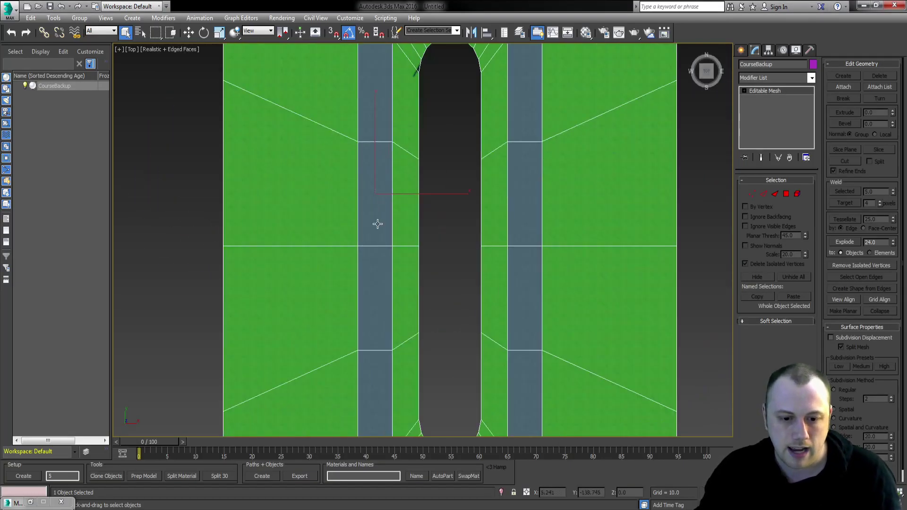
pyautogui.press('1')
pyautogui.click(372, 236)
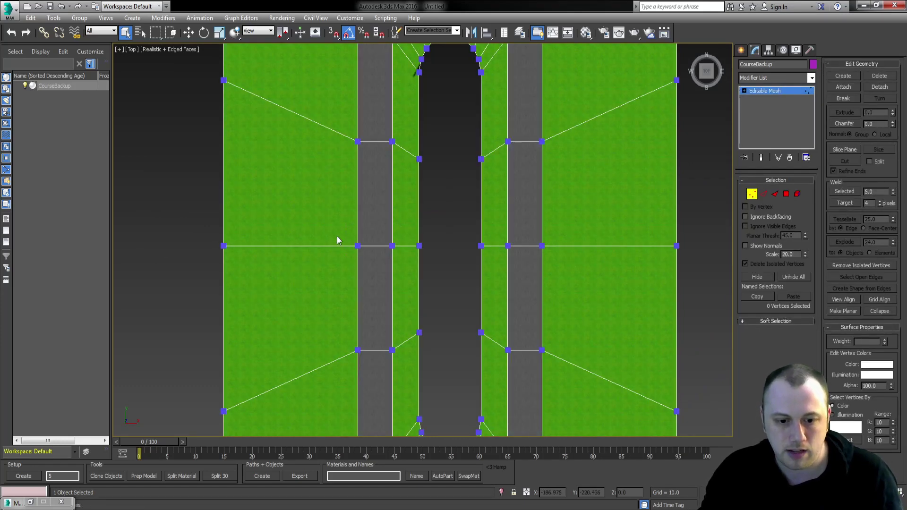
pyautogui.moveTo(340, 255); pyautogui.dragTo(401, 218)
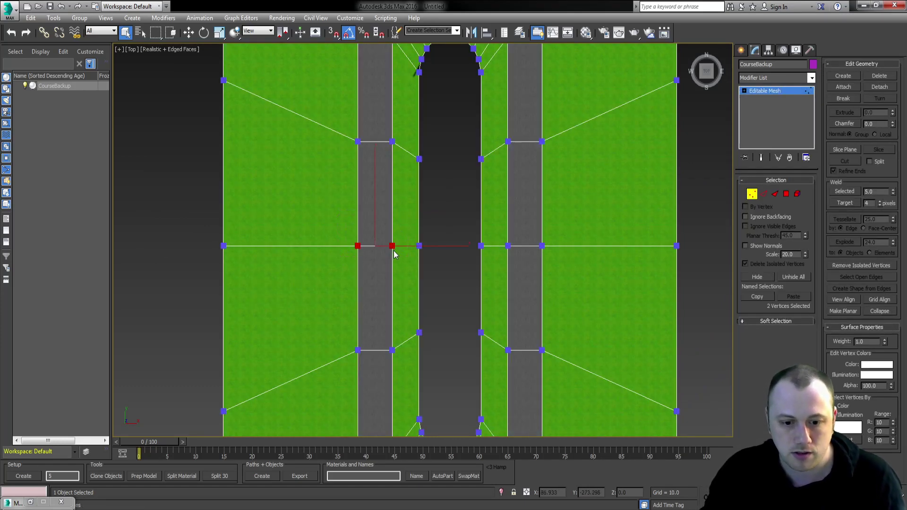
pyautogui.moveTo(395, 251); pyautogui.dragTo(372, 297, button='middle')
pyautogui.rightClick(373, 293)
pyautogui.scroll(-3, 436, 233)
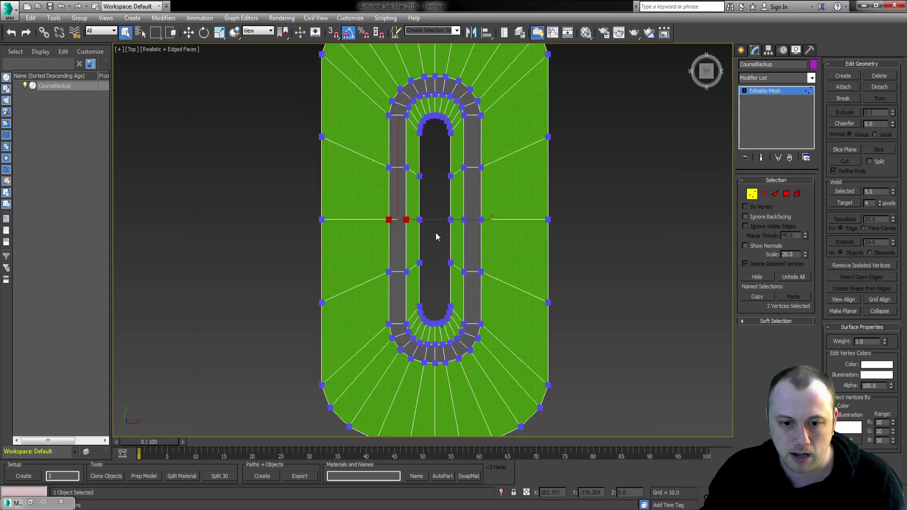
# Step: Leave vertex editing, deselect the course and return to a perspective view of the whole track
pyautogui.keyDown('alt'); pyautogui.moveTo(294, 290); pyautogui.dragTo(387, 239, button='middle'); pyautogui.keyUp('alt')
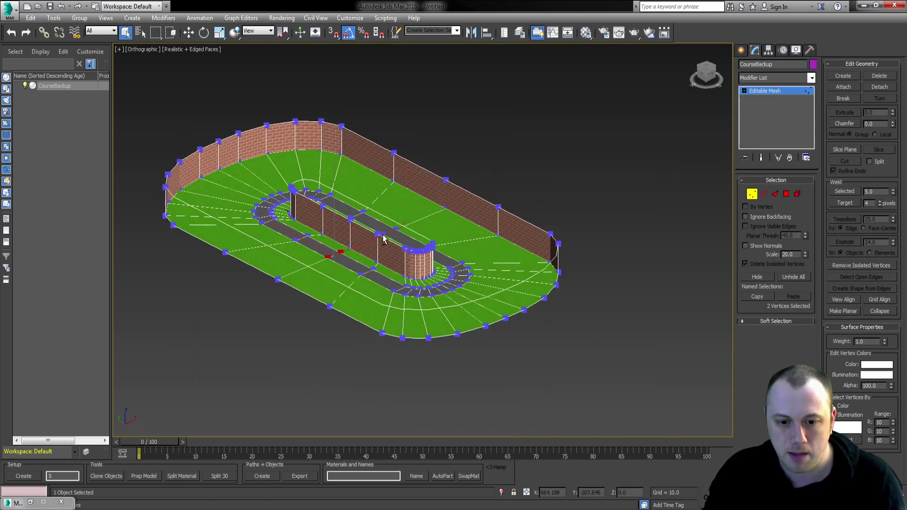
pyautogui.click(741, 50)
pyautogui.moveTo(378, 186); pyautogui.dragTo(445, 191, button='middle')
pyautogui.scroll(2, 446, 190)
pyautogui.click(534, 166)
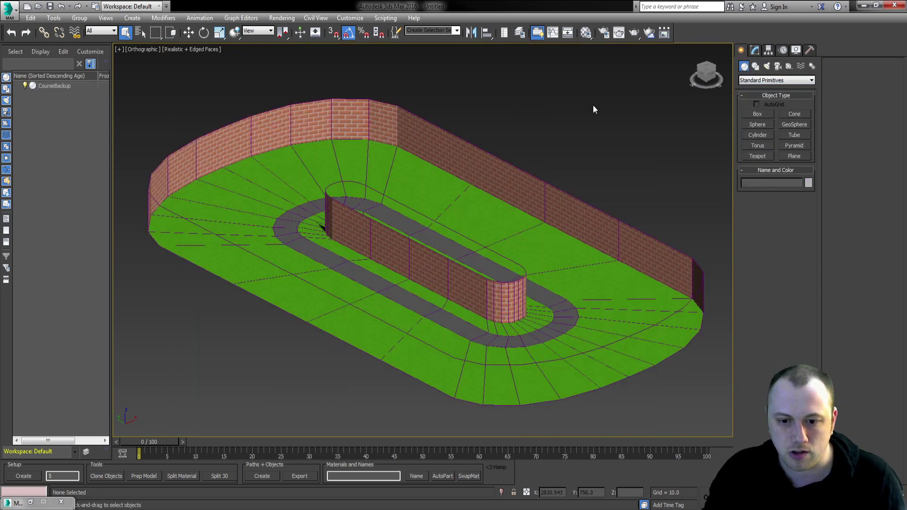
pyautogui.press('p')
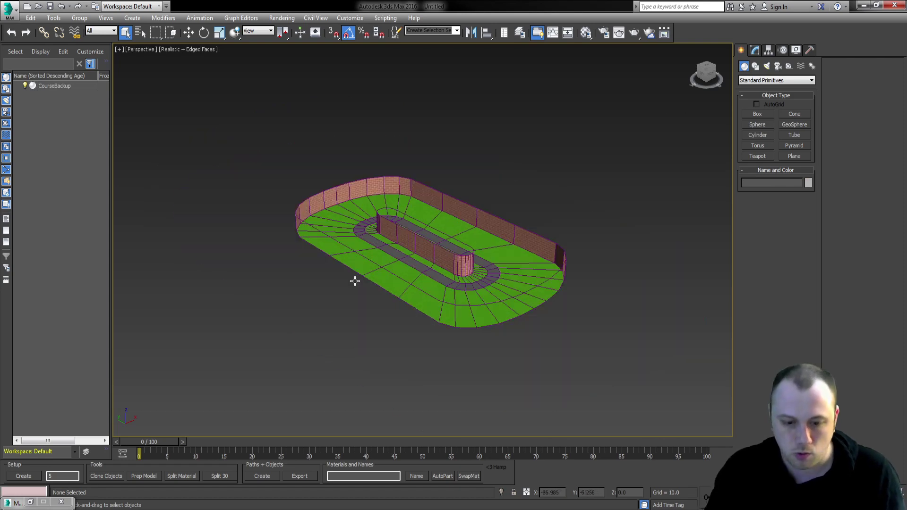
pyautogui.scroll(3, 380, 277)
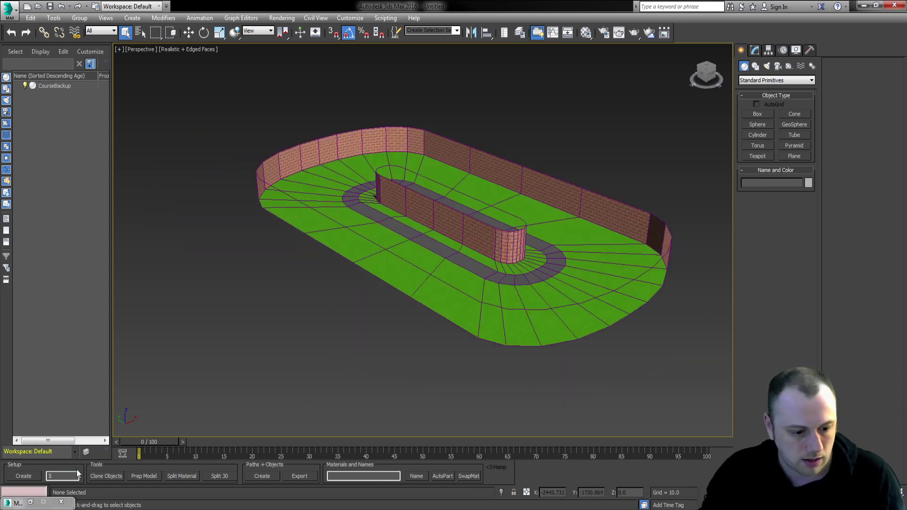
# Step: Set the section count to 2 and create the course setup objects
pyautogui.moveTo(72, 474); pyautogui.dragTo(18, 466)
pyautogui.click(50, 477)
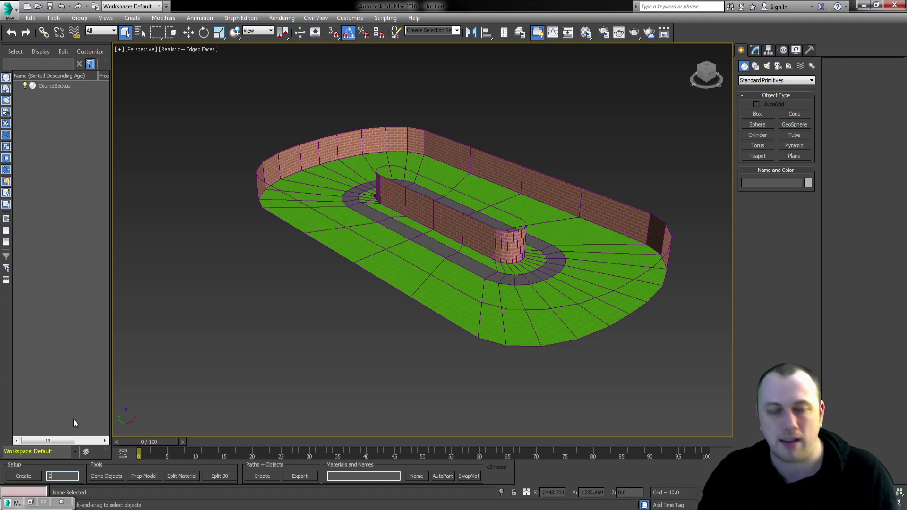
pyautogui.click(35, 474)
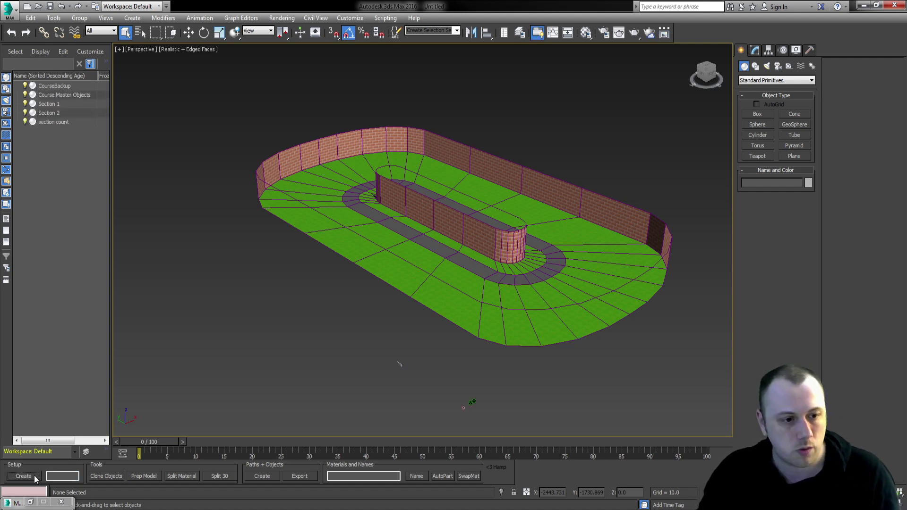
# Step: Inspect the Section 2, Course Master Objects and section count helpers in the scene list
pyautogui.click(52, 105)
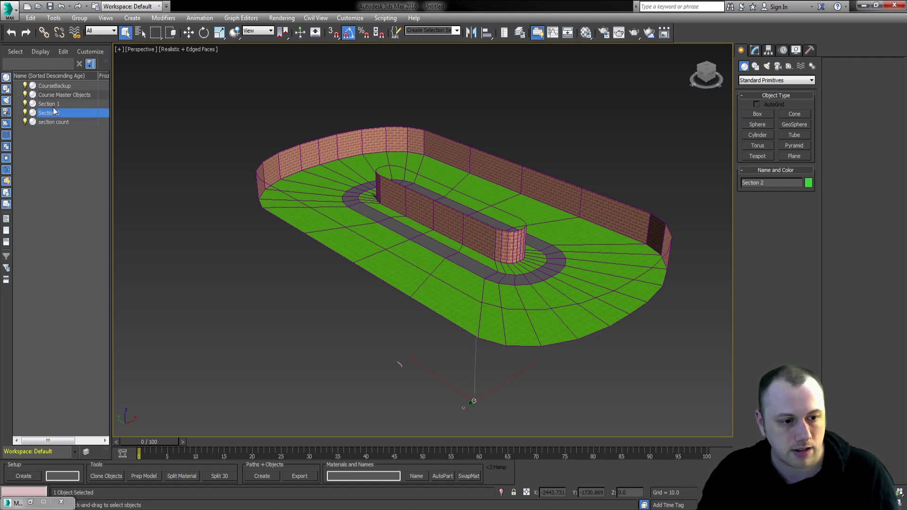
pyautogui.click(76, 96)
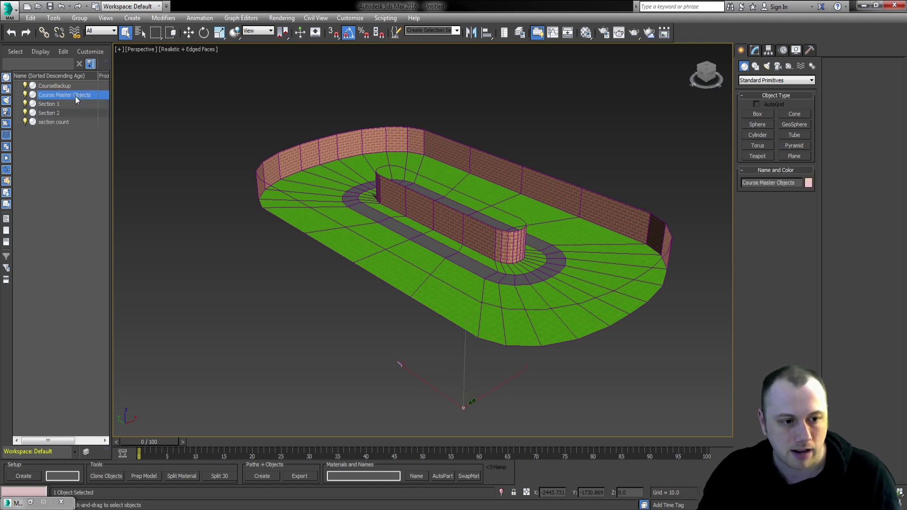
pyautogui.click(58, 123)
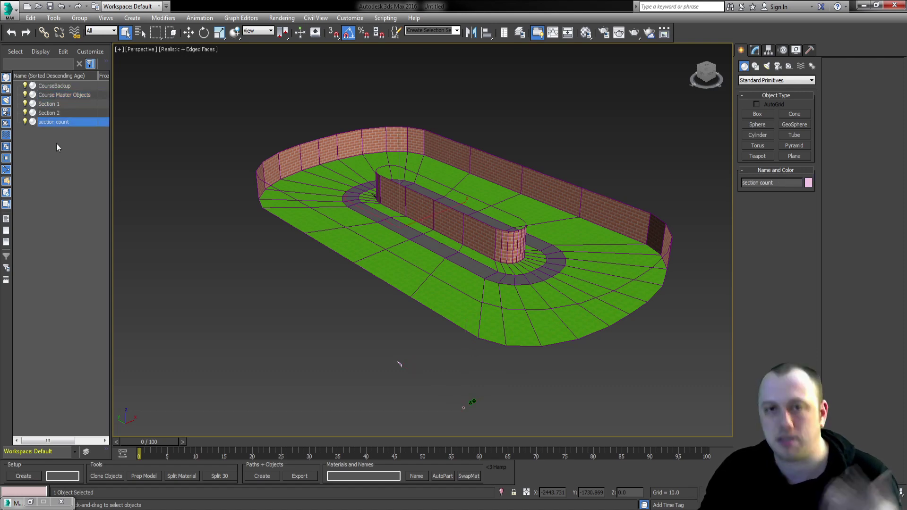
# Step: Clone the CourseBackup mesh with the Clone Objects tool
pyautogui.keyDown('alt'); pyautogui.moveTo(423, 258); pyautogui.dragTo(405, 293, button='middle'); pyautogui.keyUp('alt')
pyautogui.keyDown('alt'); pyautogui.moveTo(304, 297); pyautogui.dragTo(336, 286, button='middle'); pyautogui.keyUp('alt')
pyautogui.click(399, 239)
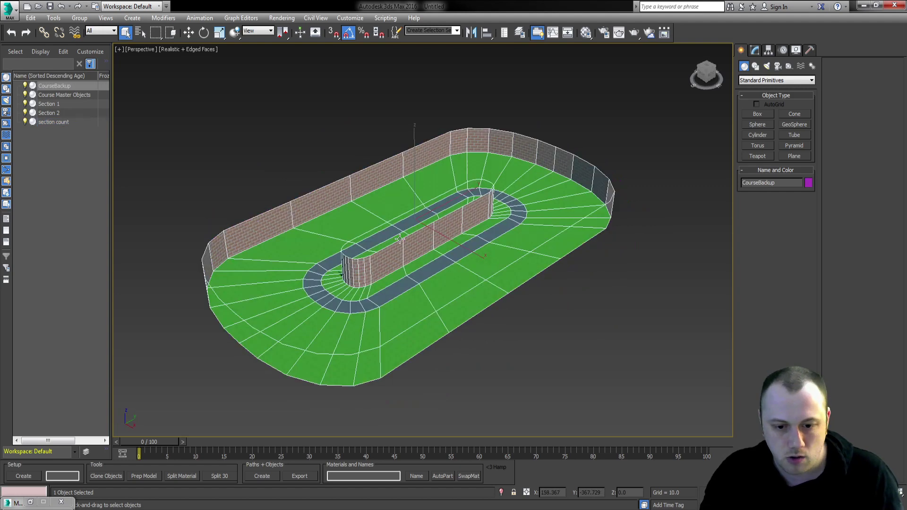
pyautogui.click(111, 474)
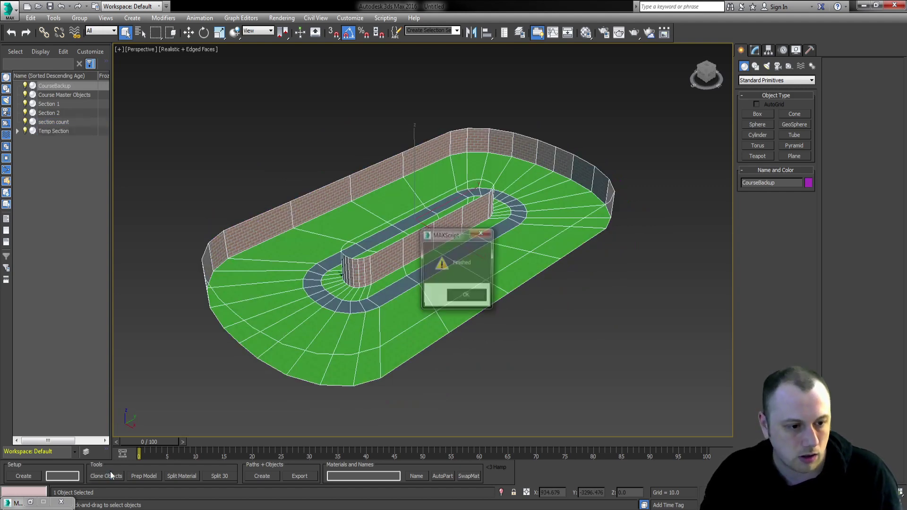
pyautogui.click(478, 296)
# Step: Select the left half of the faces on the CourseBackup copy under Temp Section and detach them as s1
pyautogui.click(18, 130)
pyautogui.click(61, 141)
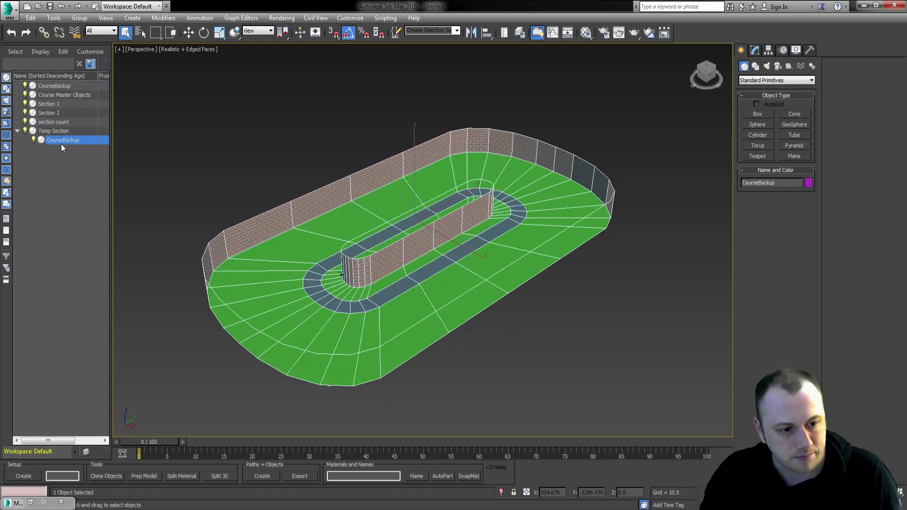
pyautogui.press('4')
pyautogui.press('t')
pyautogui.scroll(-10, 461, 197)
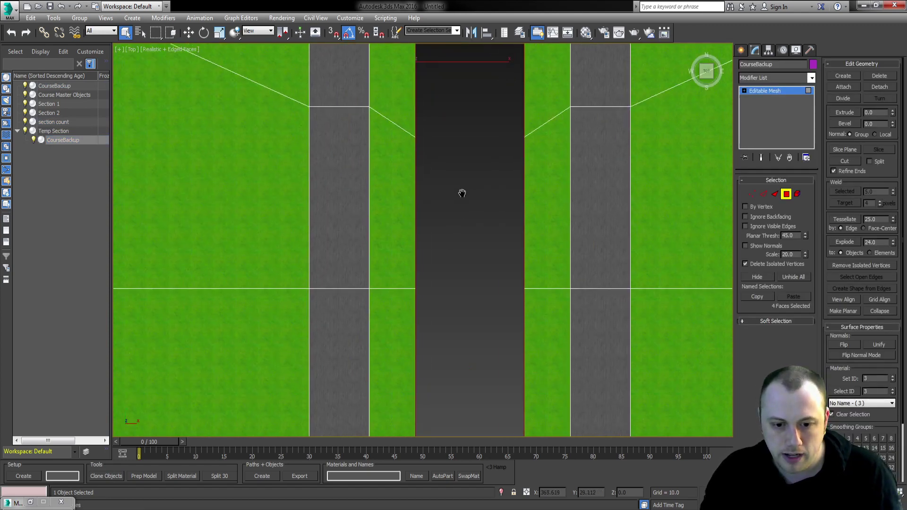
pyautogui.moveTo(364, 357); pyautogui.dragTo(448, 103)
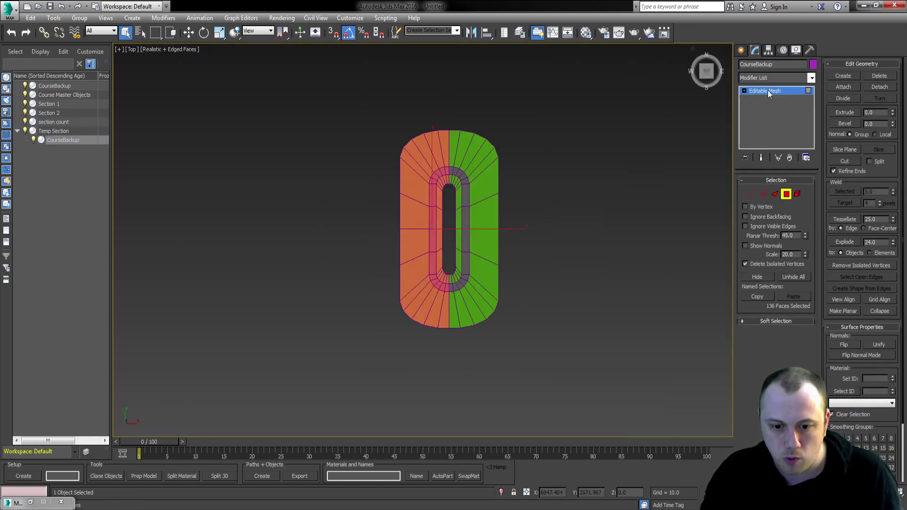
pyautogui.click(872, 90)
pyautogui.write('s1')
pyautogui.press('Return')
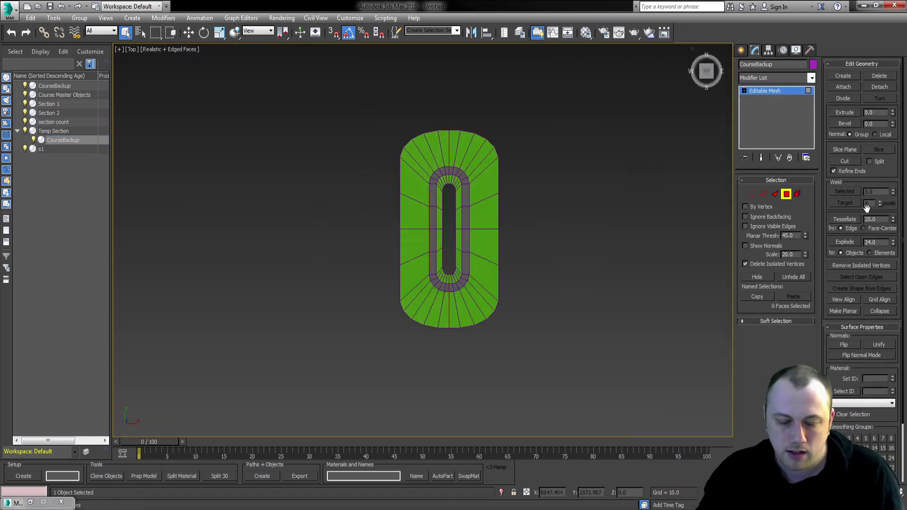
# Step: Rename the remaining right half as s2, and parent s1 to Section 1 and s2 to Section 2
pyautogui.click(770, 64)
pyautogui.write('s2')
pyautogui.press('Return')
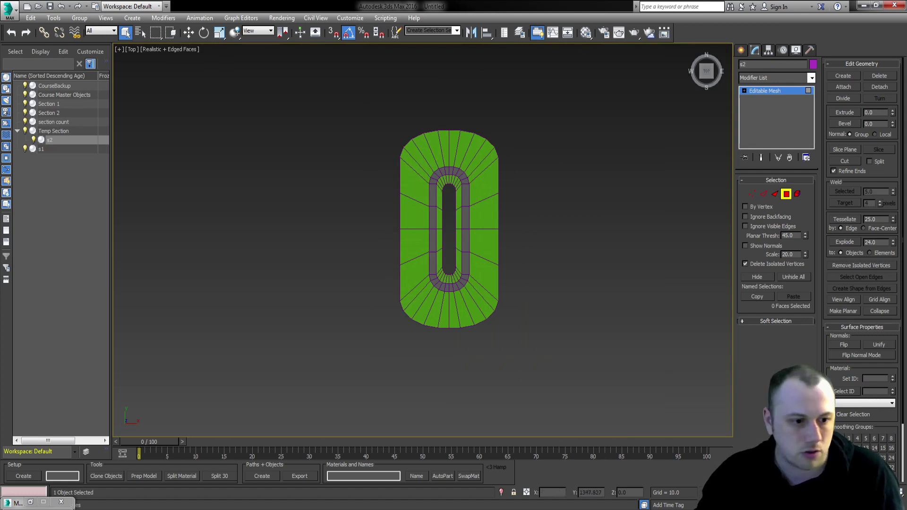
pyautogui.moveTo(37, 151); pyautogui.dragTo(53, 106)
pyautogui.moveTo(49, 149); pyautogui.dragTo(56, 121)
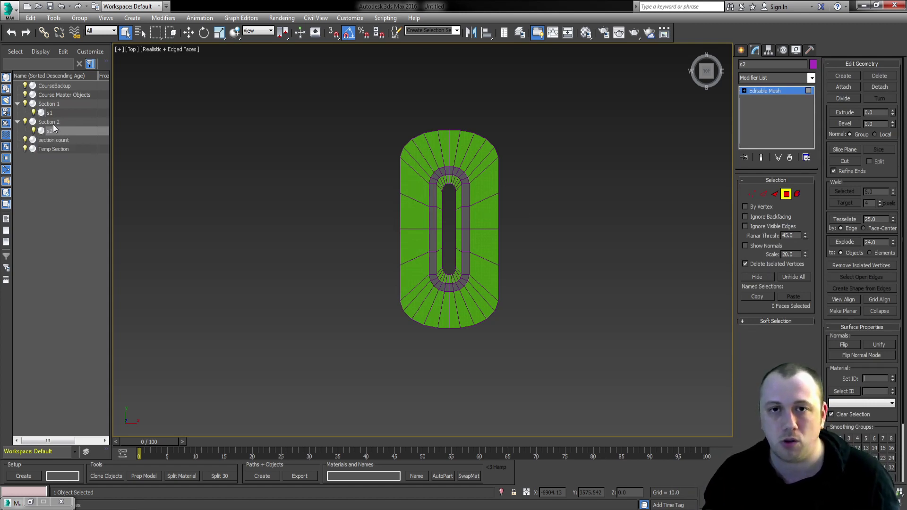
# Step: Split the s1 object into separate parts by material
pyautogui.click(62, 112)
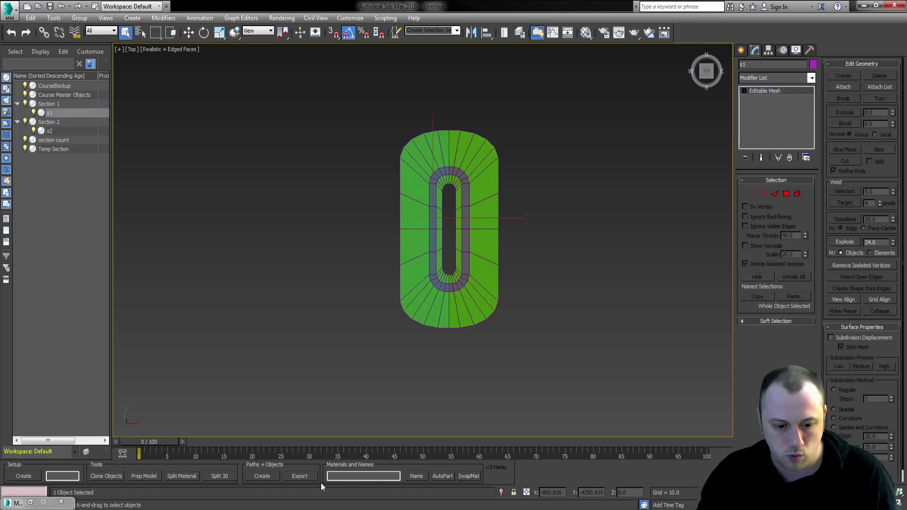
pyautogui.click(183, 476)
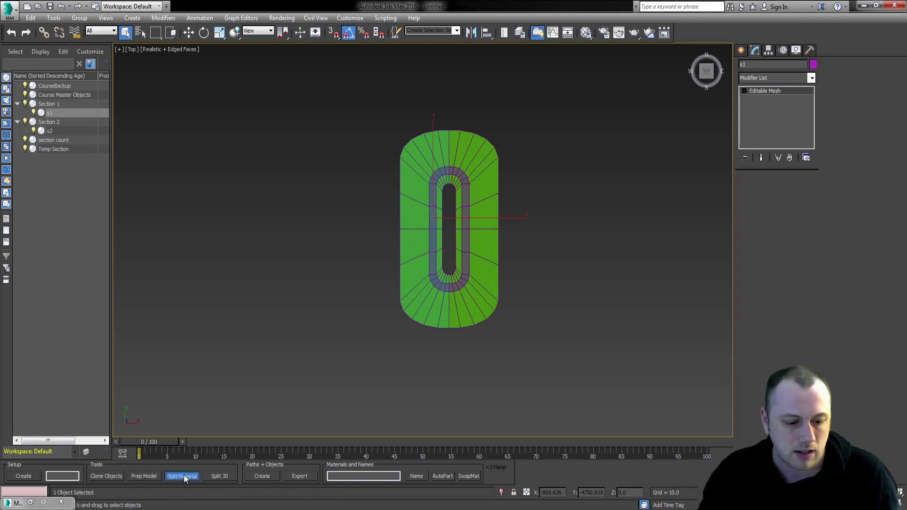
pyautogui.moveTo(69, 115); pyautogui.dragTo(61, 133)
# Step: Examine the faces of the grass part under Section 1 from an angled view
pyautogui.click(424, 162)
pyautogui.scroll(3, 406, 222)
pyautogui.keyDown('alt'); pyautogui.moveTo(418, 236); pyautogui.dragTo(409, 186, button='middle'); pyautogui.keyUp('alt')
pyautogui.press('4')
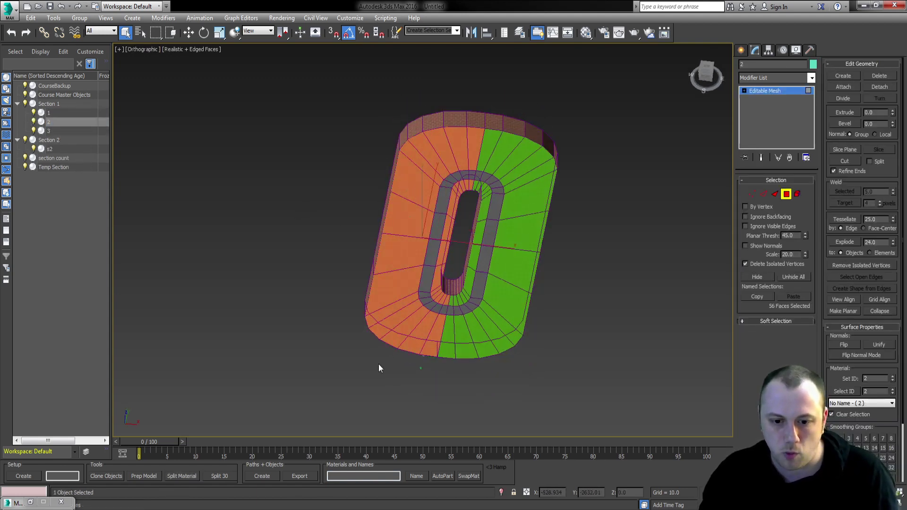
# Step: Split the s2 object into separate parts by material
pyautogui.click(51, 151)
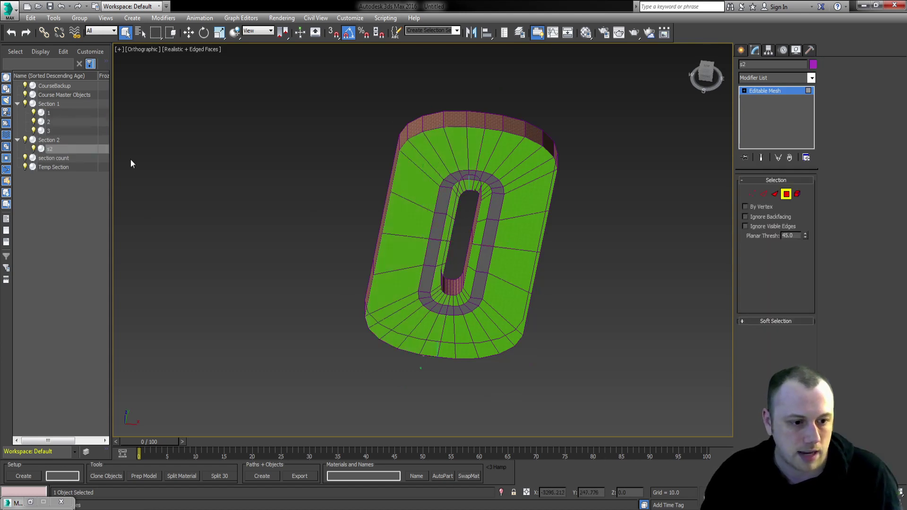
pyautogui.click(183, 476)
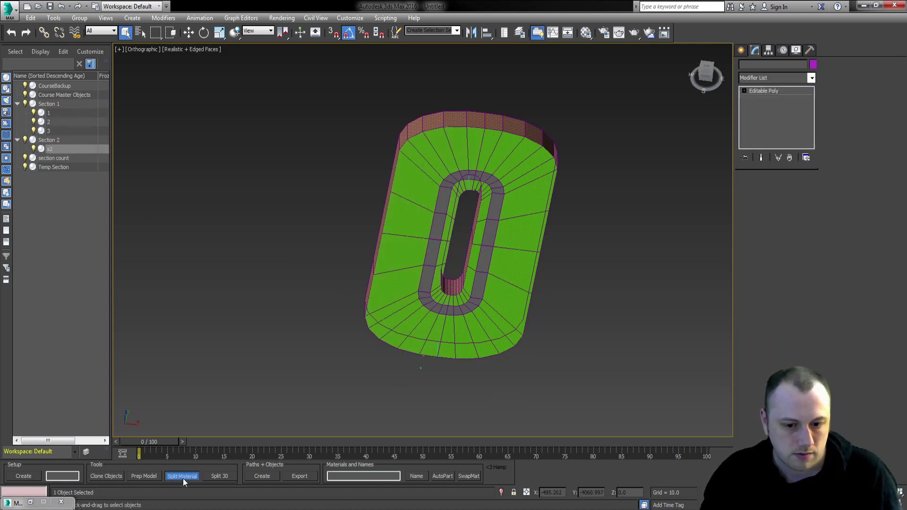
pyautogui.keyDown('alt'); pyautogui.moveTo(262, 152); pyautogui.dragTo(374, 219, button='middle'); pyautogui.keyUp('alt')
# Step: Examine a grass face on the right half of the course, and leave face editing
pyautogui.click(423, 205)
pyautogui.press('4')
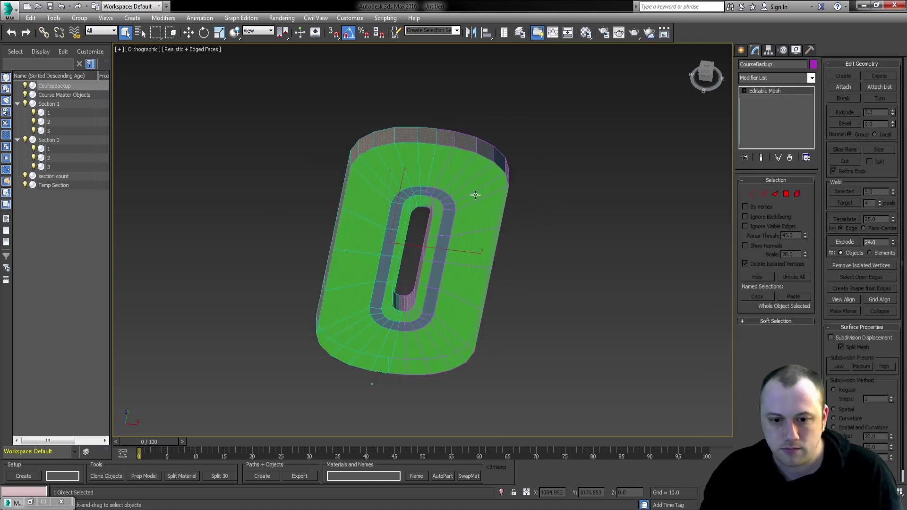
pyautogui.click(478, 208)
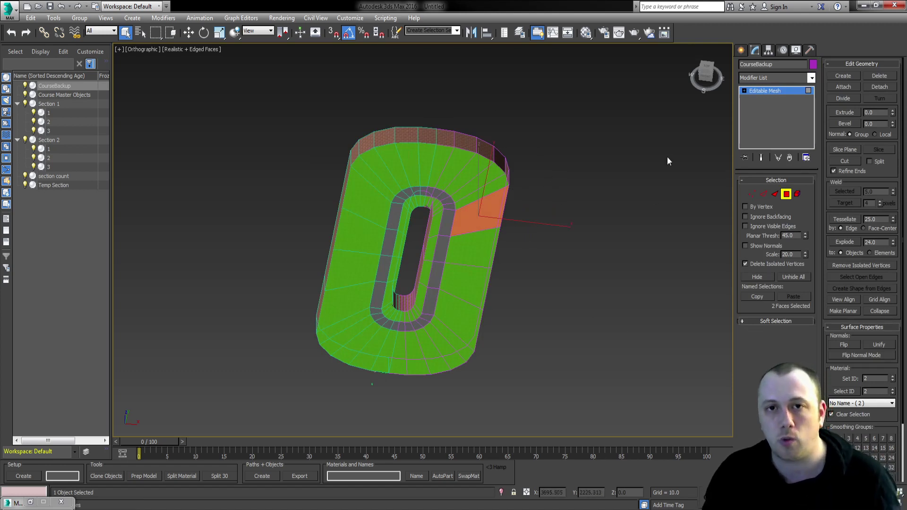
pyautogui.click(741, 50)
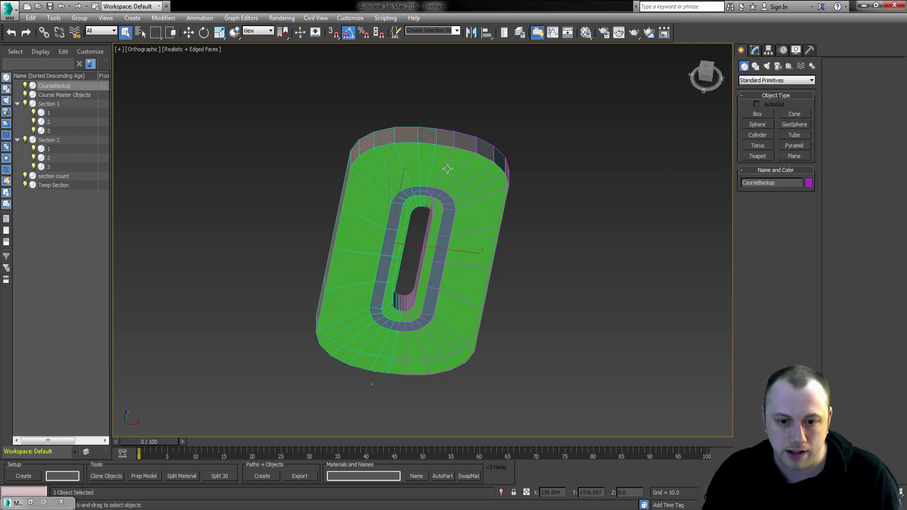
# Step: Hide CourseBackup, select the grass parts of both sections and name them with AutoPart using 8
pyautogui.click(25, 86)
pyautogui.click(446, 169)
pyautogui.keyDown('ctrl'); pyautogui.click(407, 171); pyautogui.keyUp('ctrl')
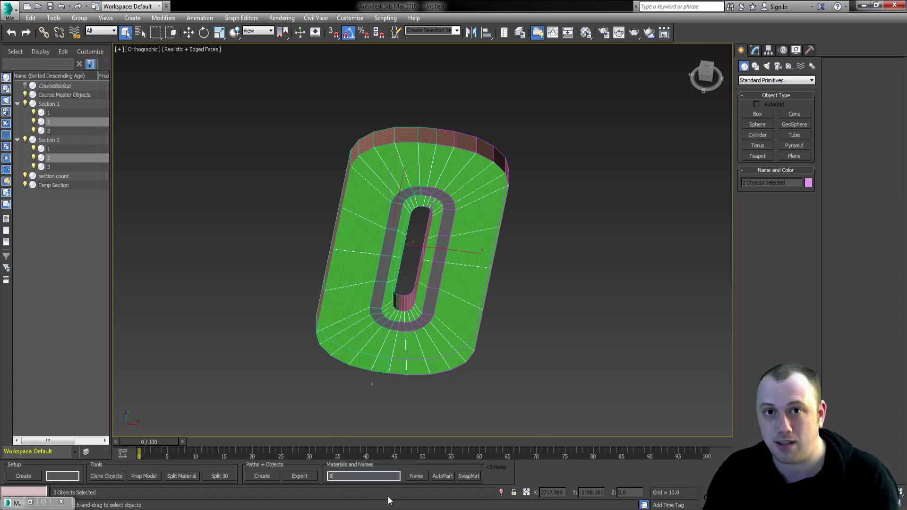
pyautogui.click(443, 476)
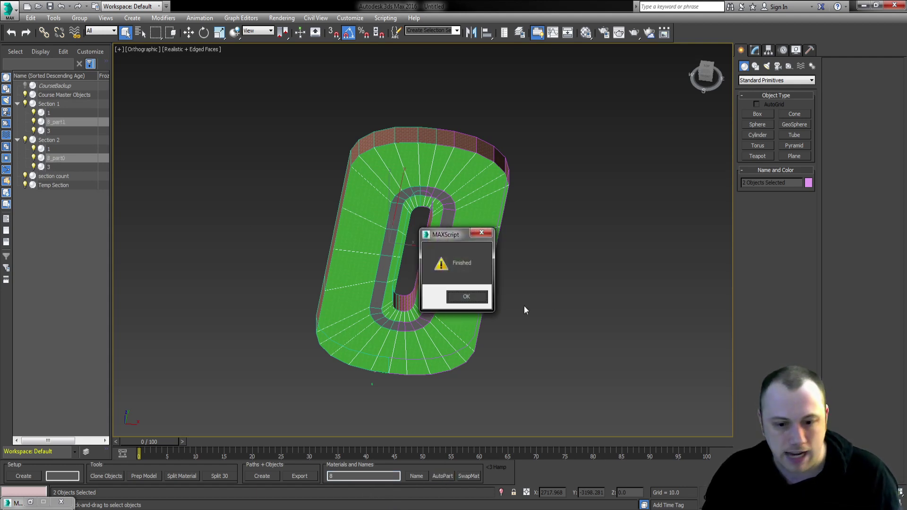
pyautogui.click(462, 297)
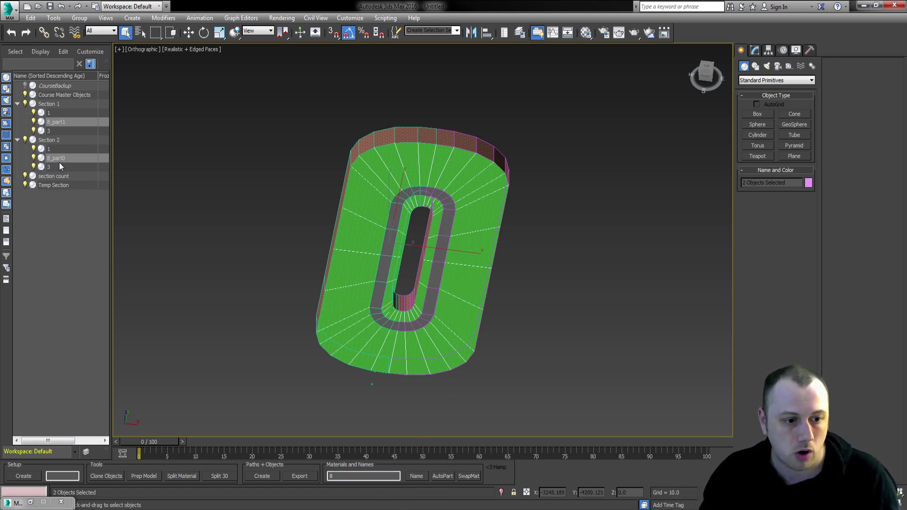
# Step: Switch to Notepad and delete the "Course Master Objects" text
pyautogui.hotkey('alt', 'Tab')
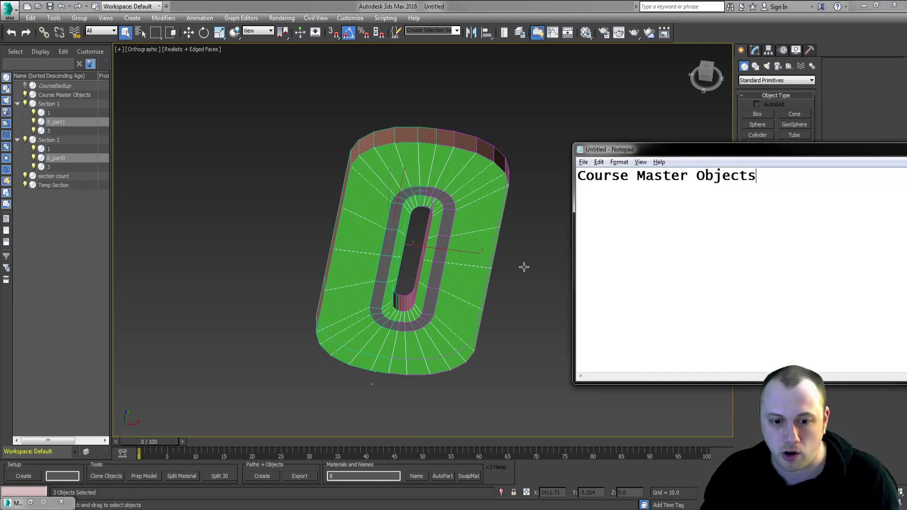
pyautogui.moveTo(793, 170); pyautogui.dragTo(484, 179)
pyautogui.press('Delete')
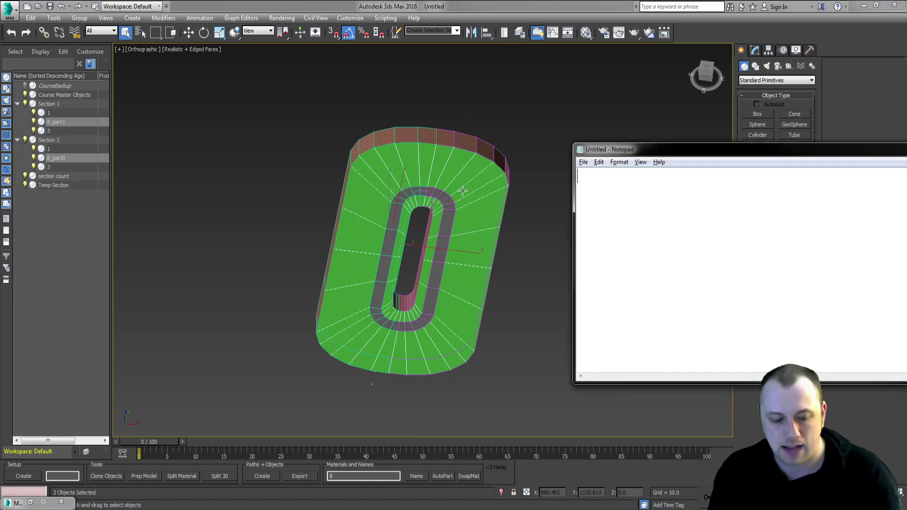
# Step: Write the naming pattern "XX _ uniquestring" with examples 8_part1, 8_grass and 8_tunafish; in Notepad, and close it without saving
pyautogui.write('XX _ uniquestring')
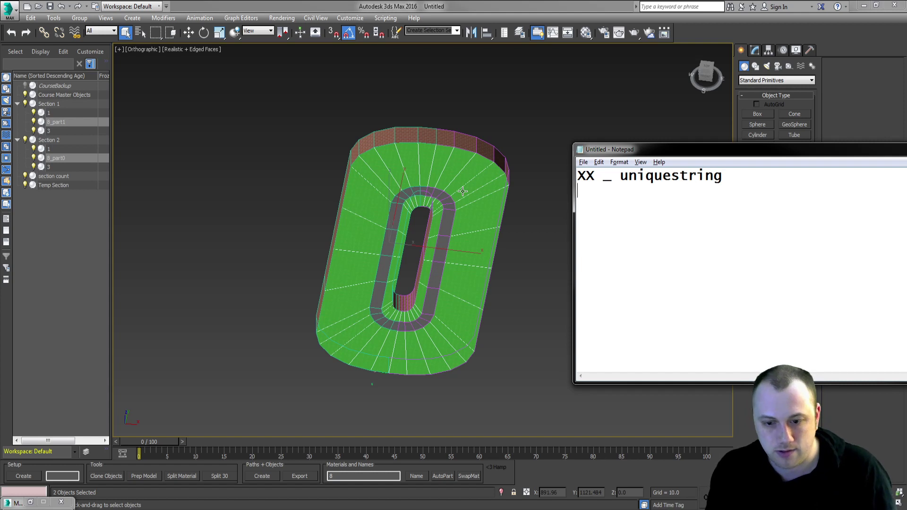
pyautogui.press('Return')
pyautogui.write('8_part1')
pyautogui.press('Return')
pyautogui.write('8_grass ')
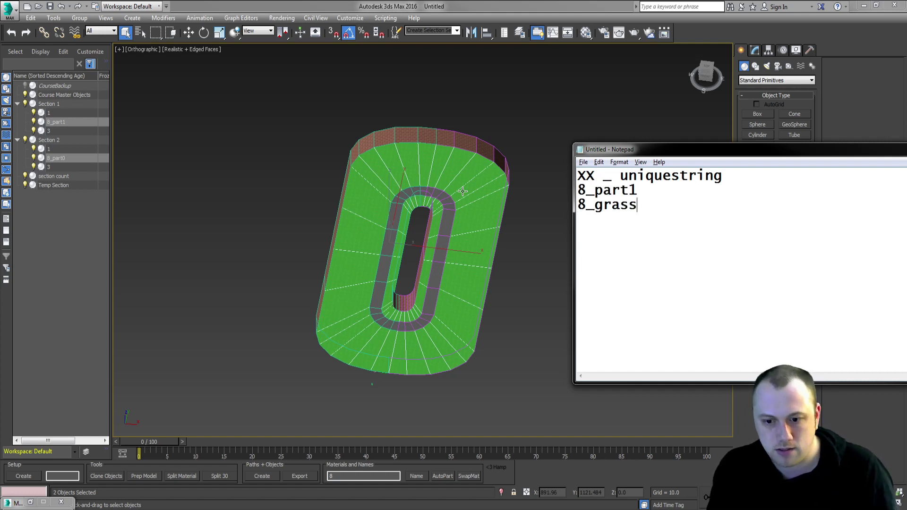
pyautogui.write('8_tunafish;')
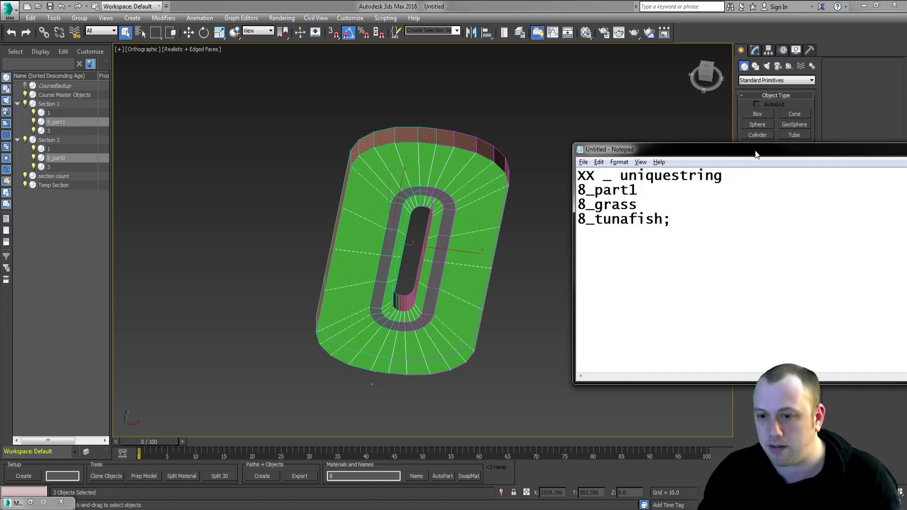
pyautogui.moveTo(753, 149); pyautogui.dragTo(434, 159)
pyautogui.click(843, 159)
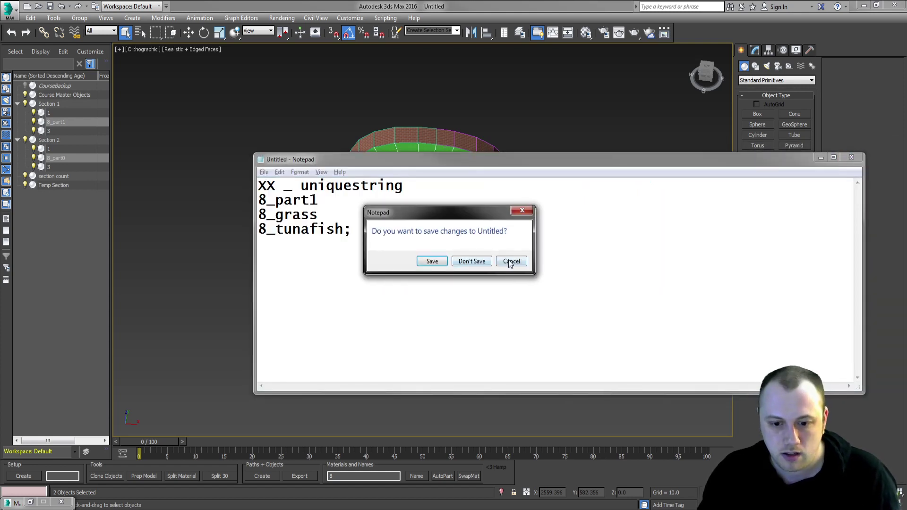
pyautogui.click(470, 260)
# Step: Select the brick wall parts of both sections and name them with AutoPart using 255
pyautogui.click(399, 132)
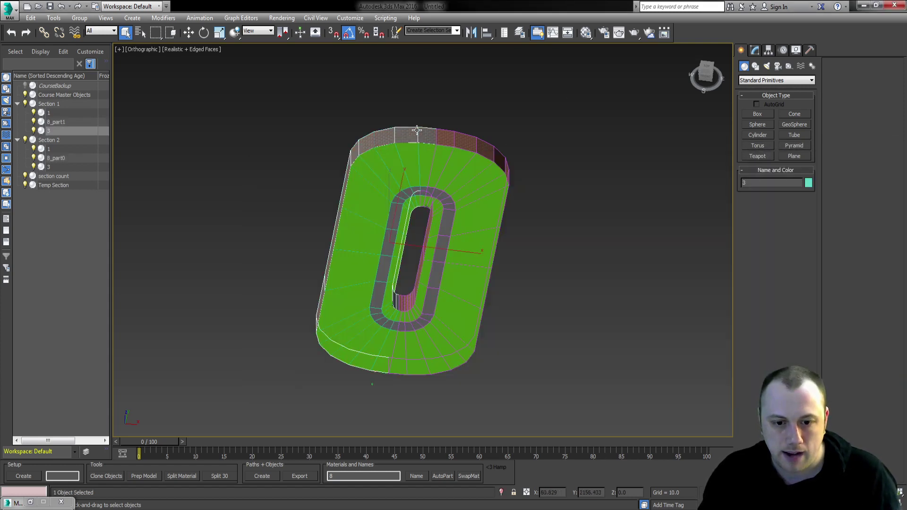
pyautogui.keyDown('ctrl'); pyautogui.click(476, 141); pyautogui.keyUp('ctrl')
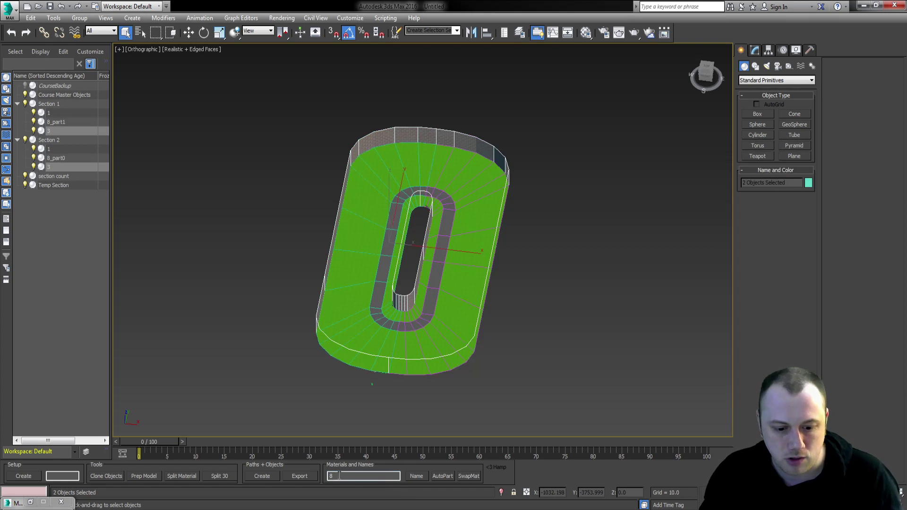
pyautogui.write('255')
pyautogui.click(443, 476)
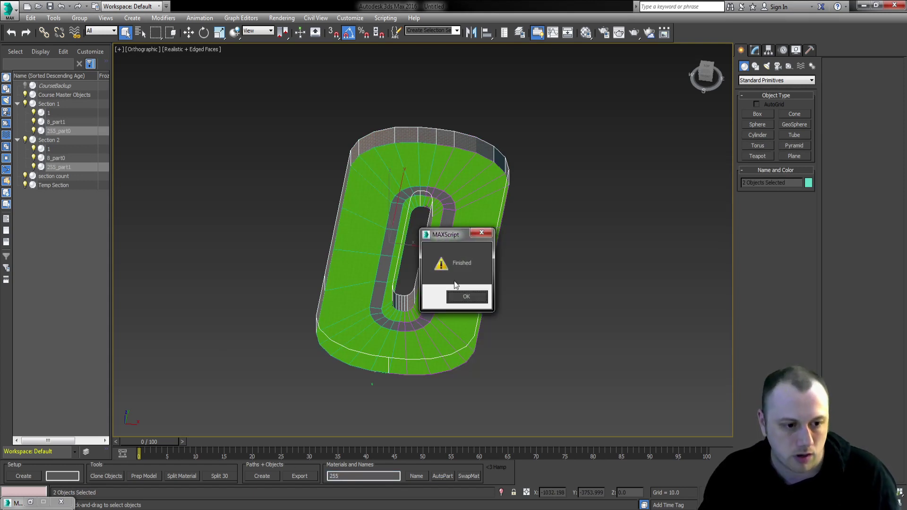
pyautogui.click(462, 294)
# Step: Select the grey road parts of both sections and name them with AutoPart using 1
pyautogui.click(405, 196)
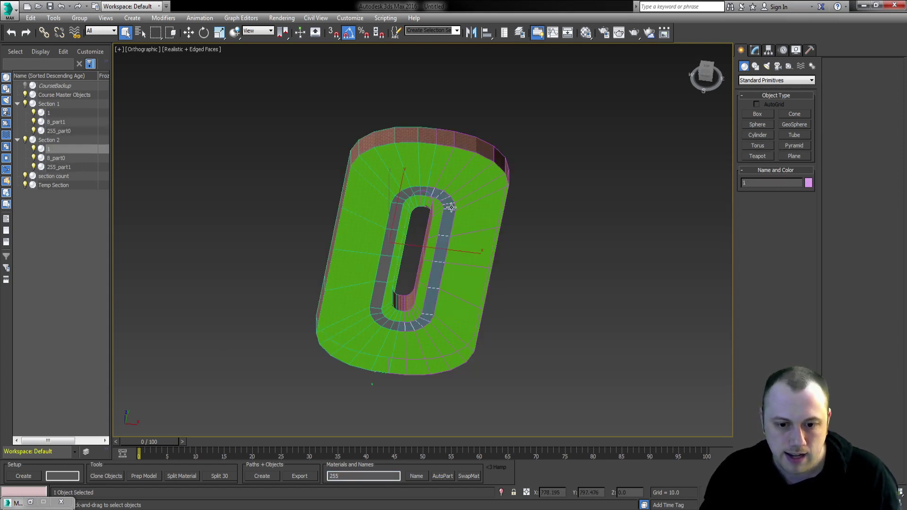
pyautogui.keyDown('ctrl'); pyautogui.click(405, 195); pyautogui.keyUp('ctrl')
pyautogui.doubleClick(358, 477)
pyautogui.write('1')
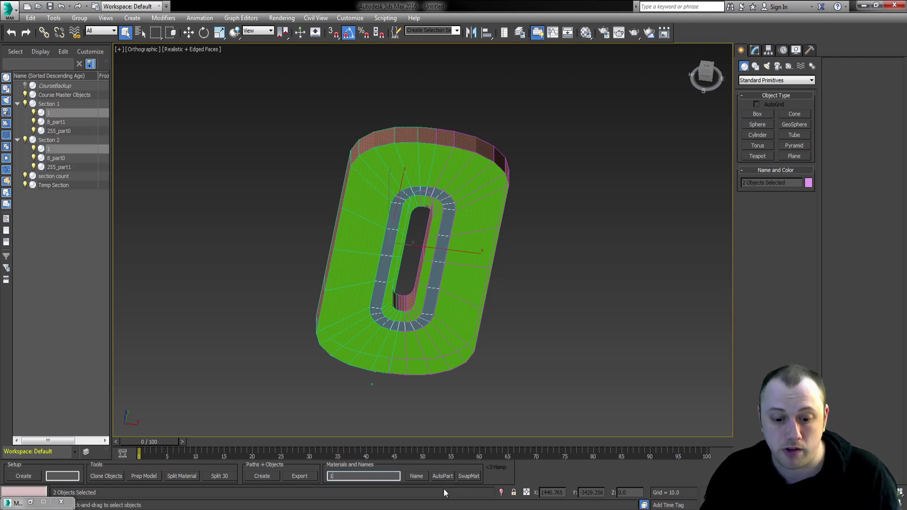
pyautogui.click(443, 477)
pyautogui.click(463, 296)
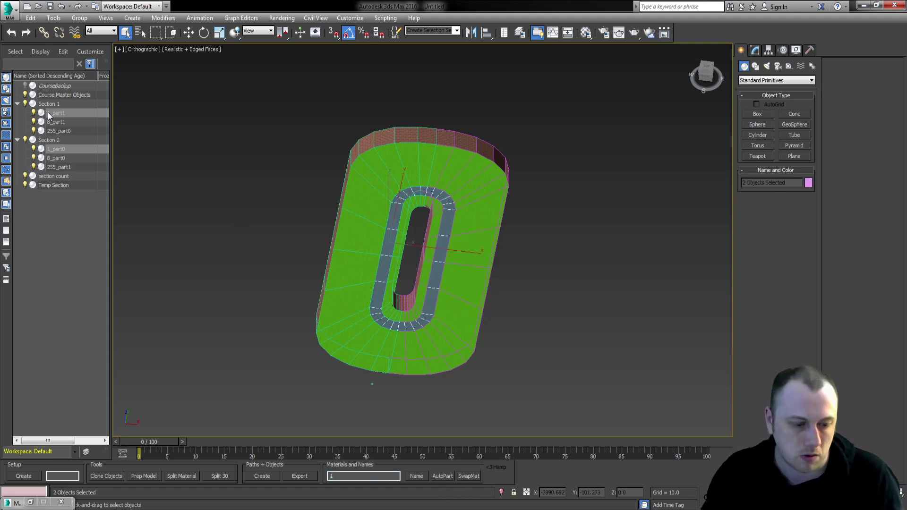
# Step: Select all three parts of Section 1 and all three of Section 2, and hide them
pyautogui.click(53, 130)
pyautogui.keyDown('ctrl'); pyautogui.click(58, 122); pyautogui.keyUp('ctrl')
pyautogui.keyDown('ctrl'); pyautogui.click(61, 114); pyautogui.keyUp('ctrl')
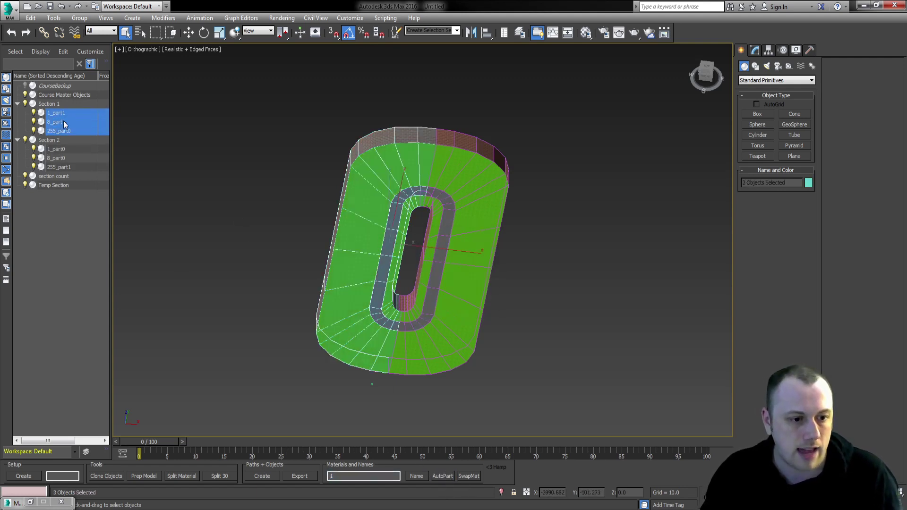
pyautogui.keyDown('ctrl'); pyautogui.click(59, 167); pyautogui.keyUp('ctrl')
pyautogui.keyDown('ctrl'); pyautogui.click(55, 150); pyautogui.keyUp('ctrl')
pyautogui.keyDown('ctrl'); pyautogui.click(56, 158); pyautogui.keyUp('ctrl')
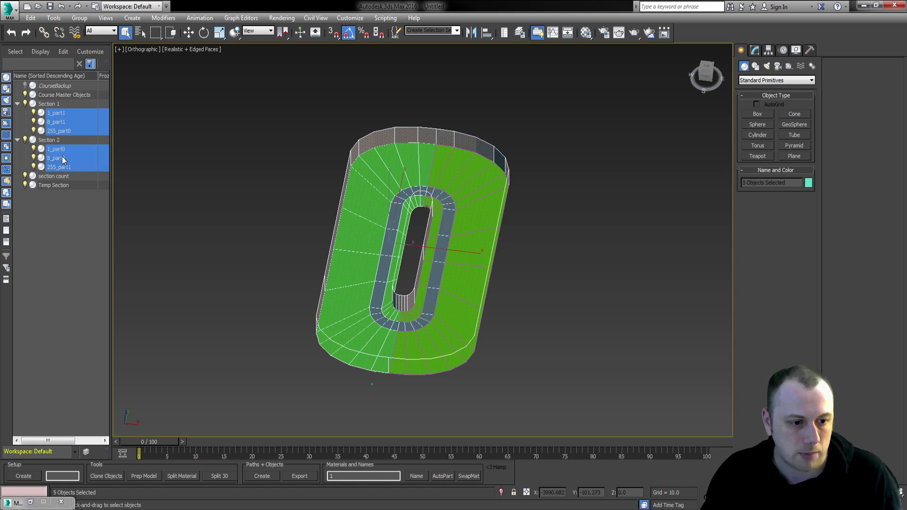
pyautogui.click(33, 159)
# Step: Unhide CourseBackup, show it in a perspective view, and clone it with the Clone Objects tool
pyautogui.click(48, 86)
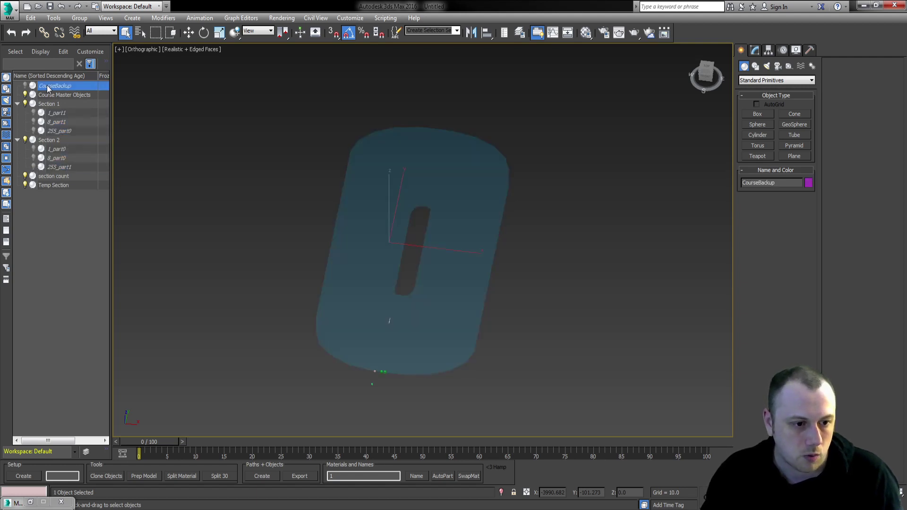
pyautogui.click(25, 86)
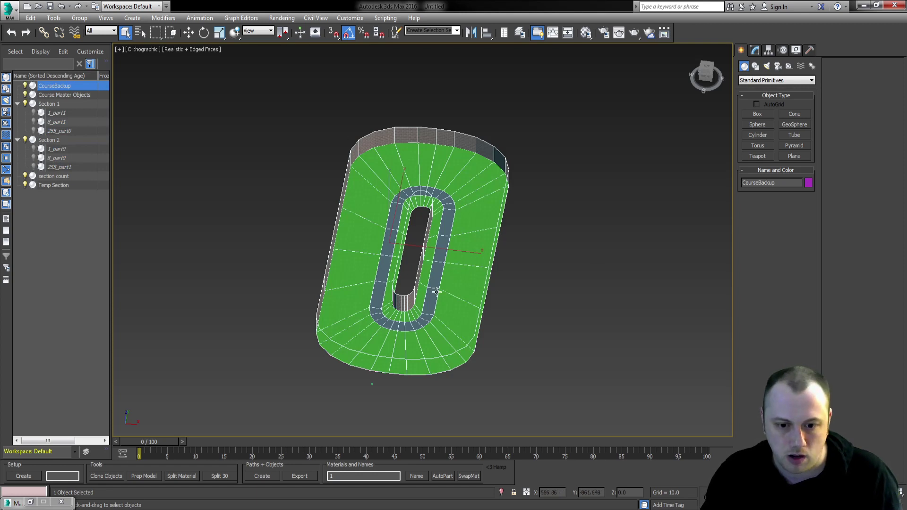
pyautogui.keyDown('alt'); pyautogui.moveTo(421, 244); pyautogui.dragTo(393, 260, button='middle'); pyautogui.keyUp('alt')
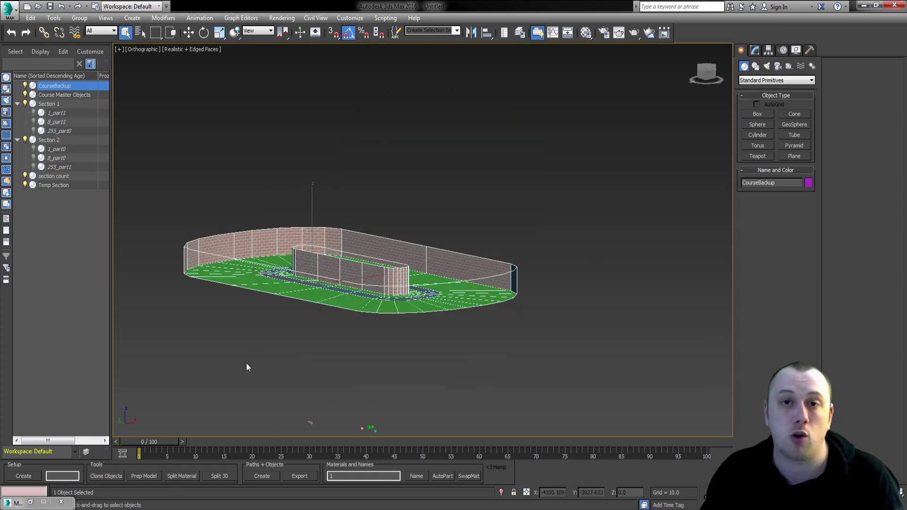
pyautogui.press('p')
pyautogui.press('z')
pyautogui.keyDown('alt'); pyautogui.moveTo(349, 278); pyautogui.dragTo(353, 287, button='middle'); pyautogui.keyUp('alt')
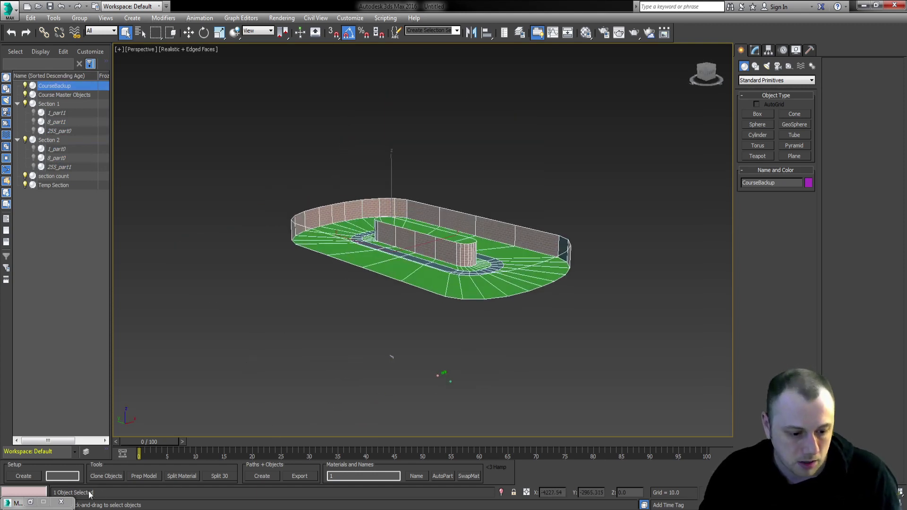
pyautogui.click(105, 477)
pyautogui.press('Return')
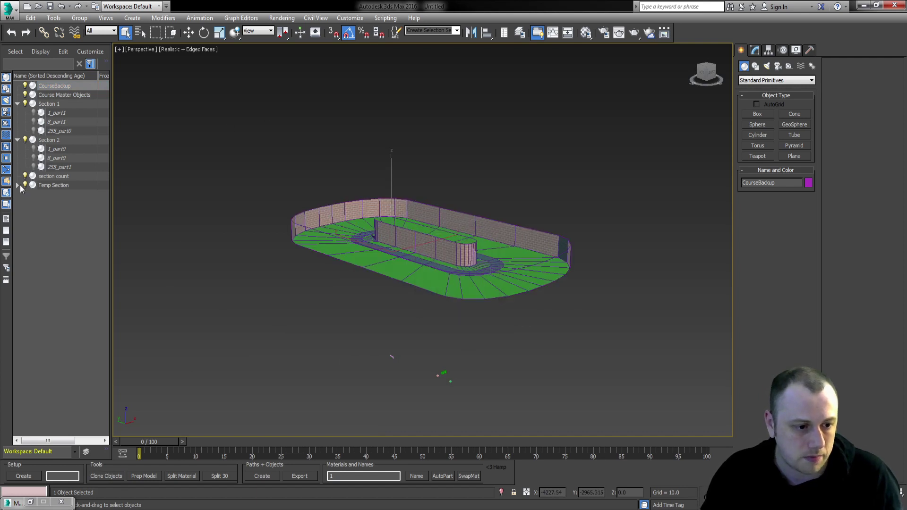
# Step: Move the cloned CourseBackup from Temp Section into Course Master Objects and split it by material
pyautogui.click(17, 185)
pyautogui.click(76, 194)
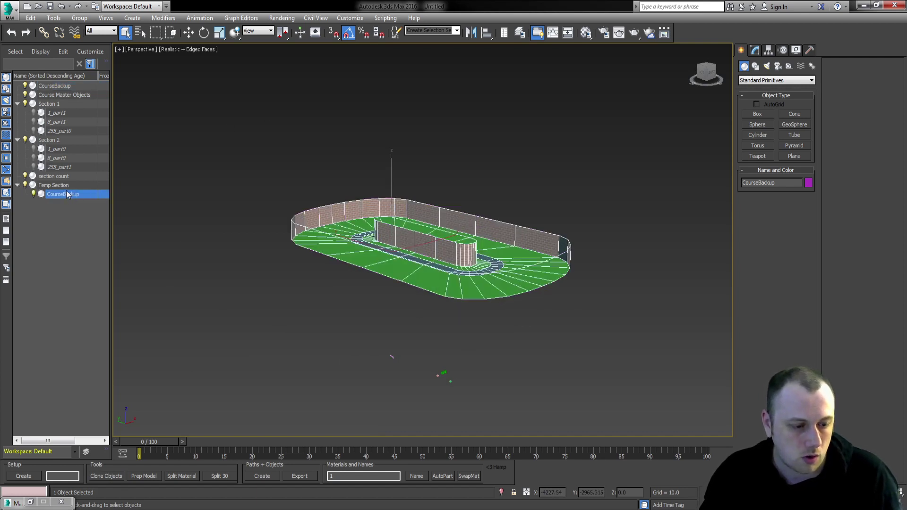
pyautogui.moveTo(57, 196); pyautogui.dragTo(71, 95)
pyautogui.keyDown('ctrl'); pyautogui.click(71, 94); pyautogui.keyUp('ctrl')
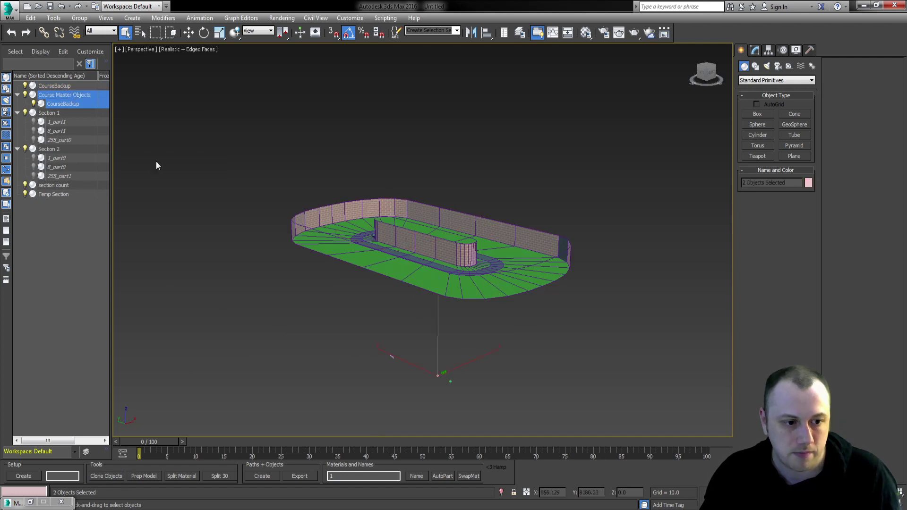
pyautogui.click(80, 104)
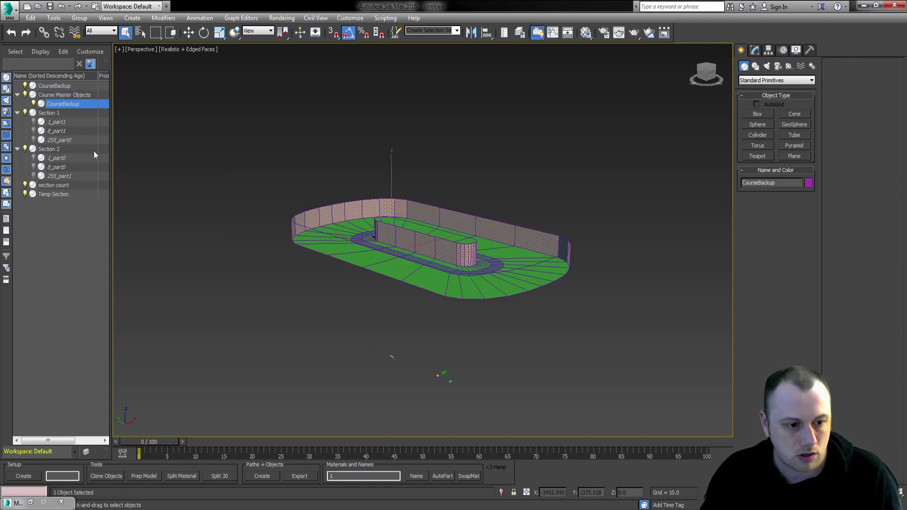
pyautogui.click(172, 477)
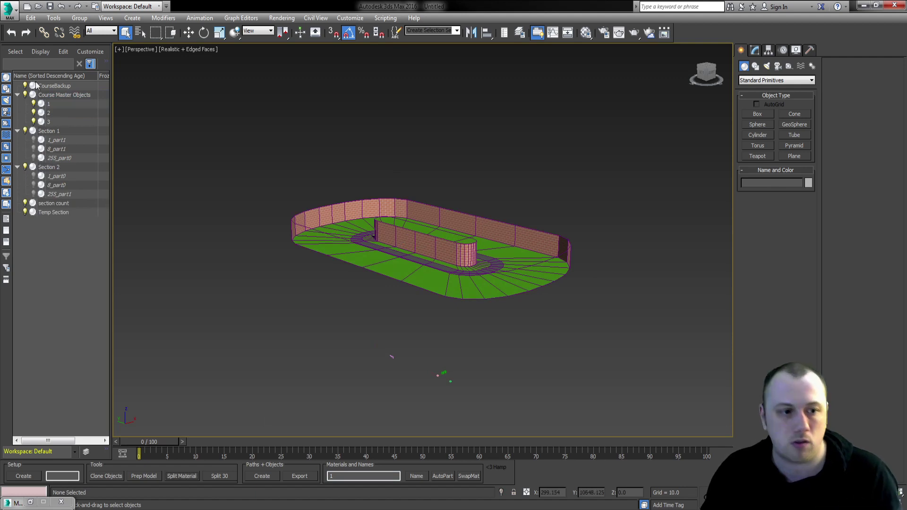
# Step: Select the three split parts under Course Master Objects and name them with AutoPart using Course
pyautogui.moveTo(55, 121); pyautogui.dragTo(52, 103)
pyautogui.press('z')
pyautogui.keyDown('alt'); pyautogui.moveTo(456, 246); pyautogui.dragTo(442, 247, button='middle'); pyautogui.keyUp('alt')
pyautogui.moveTo(442, 246); pyautogui.dragTo(466, 199, button='middle')
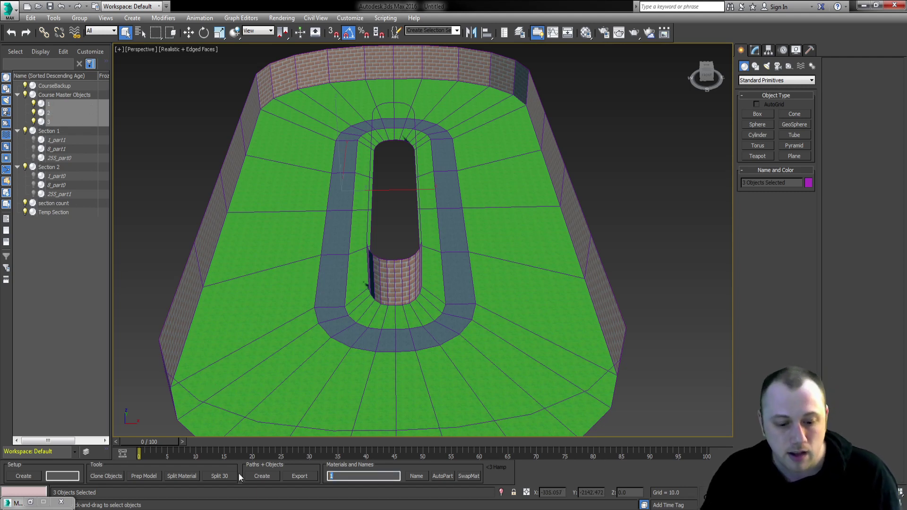
pyautogui.write('Course')
pyautogui.click(432, 476)
pyautogui.click(473, 293)
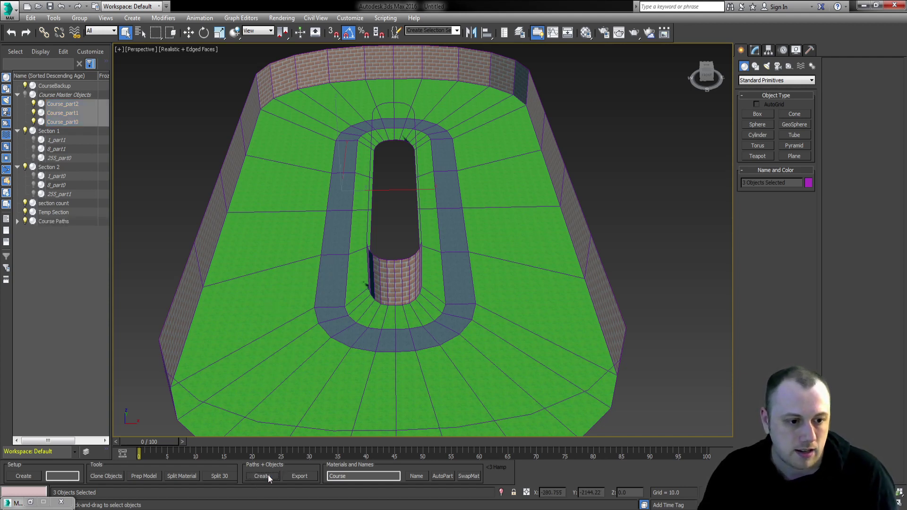
# Step: Create the course paths and object groups, and expand the Trees, Piranha Plants and Items Blocks groups
pyautogui.click(467, 297)
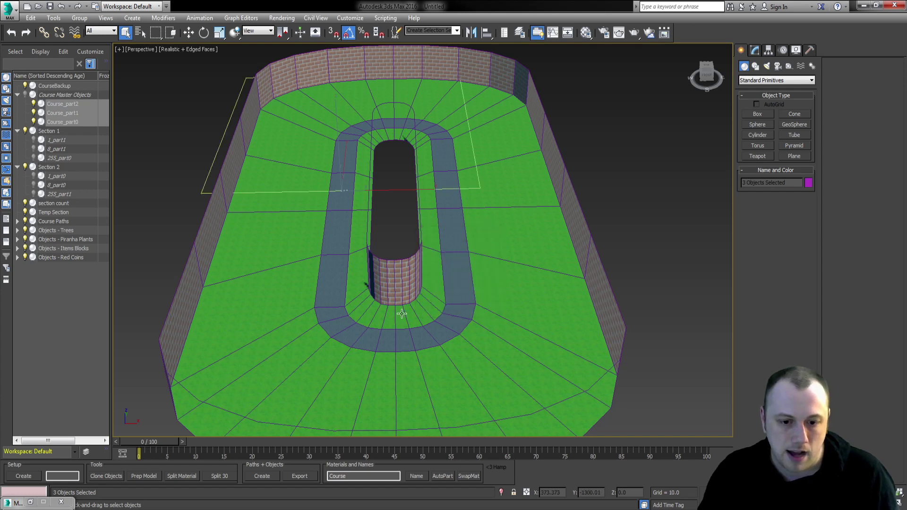
pyautogui.scroll(3, 225, 152)
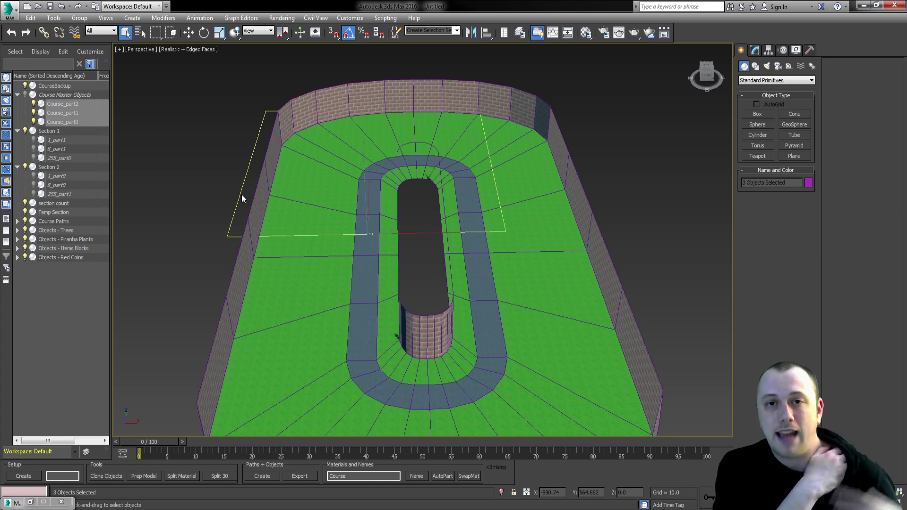
pyautogui.click(17, 231)
pyautogui.click(16, 253)
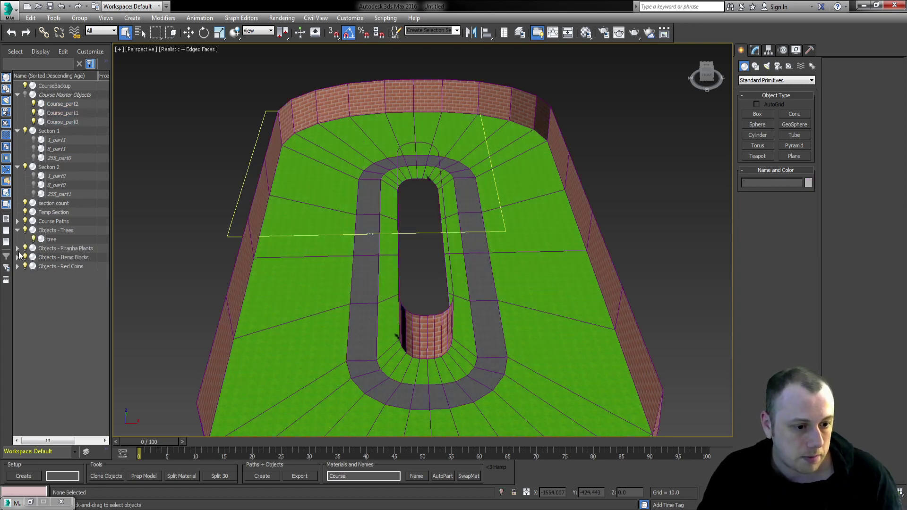
pyautogui.click(17, 249)
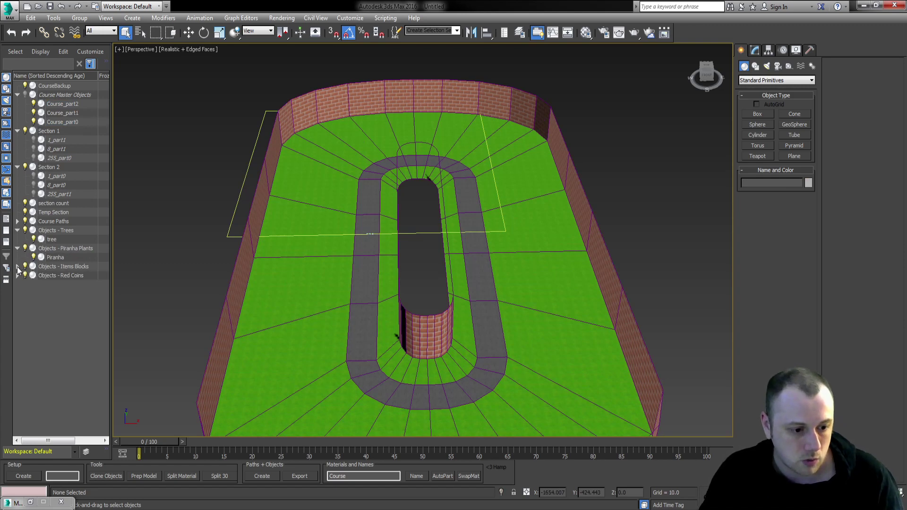
pyautogui.click(17, 266)
# Step: In the top view, move Item from the Items Blocks group onto the road's upper curve, at about X 337, Y 966
pyautogui.click(51, 276)
pyautogui.press('t')
pyautogui.click(410, 228)
pyautogui.scroll(1, 410, 229)
pyautogui.moveTo(614, 359); pyautogui.dragTo(486, 196, button='middle')
pyautogui.scroll(-9, 486, 196)
pyautogui.moveTo(680, 169); pyautogui.dragTo(324, 150, button='middle')
pyautogui.scroll(-12, 489, 145)
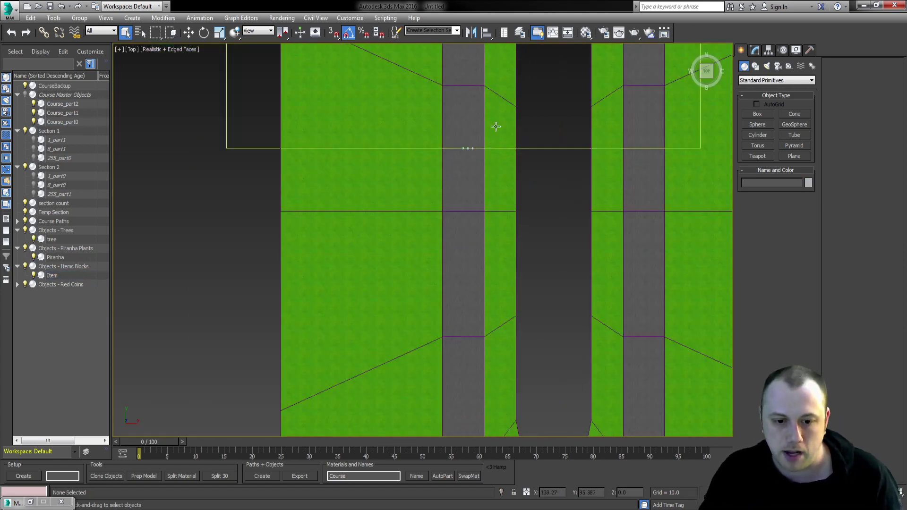
pyautogui.moveTo(495, 127); pyautogui.dragTo(414, 187, button='middle')
pyautogui.press('w')
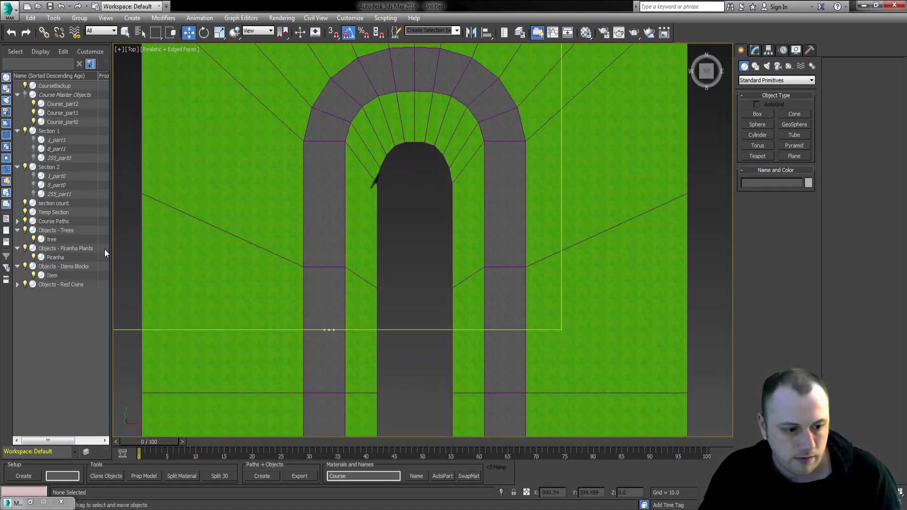
pyautogui.click(52, 276)
pyautogui.keyDown('ctrl'); pyautogui.click(70, 268); pyautogui.keyUp('ctrl')
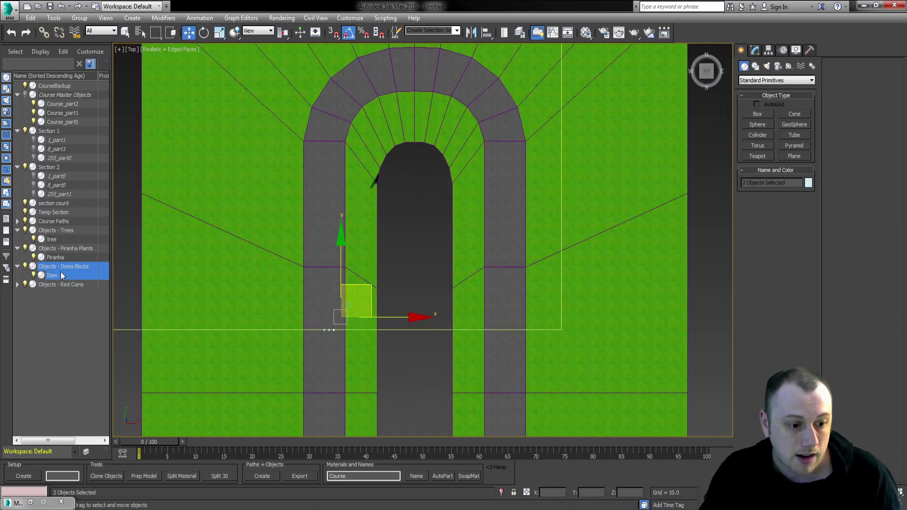
pyautogui.click(70, 325)
pyautogui.click(59, 277)
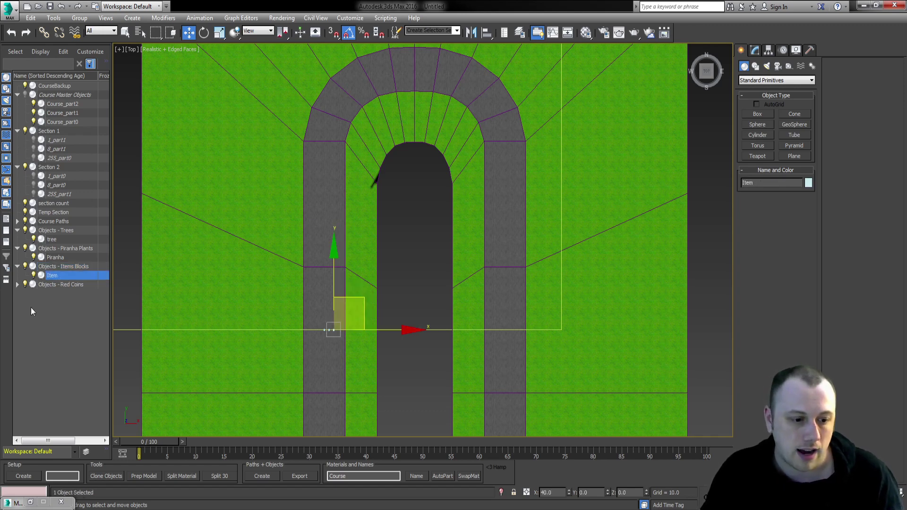
pyautogui.moveTo(356, 299); pyautogui.dragTo(423, 58)
pyautogui.moveTo(423, 57); pyautogui.dragTo(415, 189, button='middle')
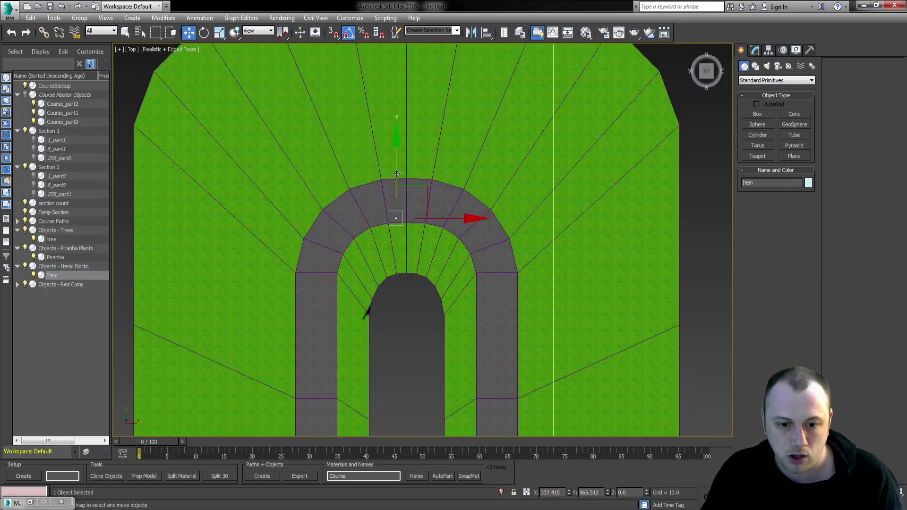
# Step: Copy the item block along Y at about 36-unit spacing to form a row of six across the road
pyautogui.keyDown('shift'); pyautogui.moveTo(396, 174); pyautogui.dragTo(396, 166); pyautogui.keyUp('shift')
pyautogui.press('Return')
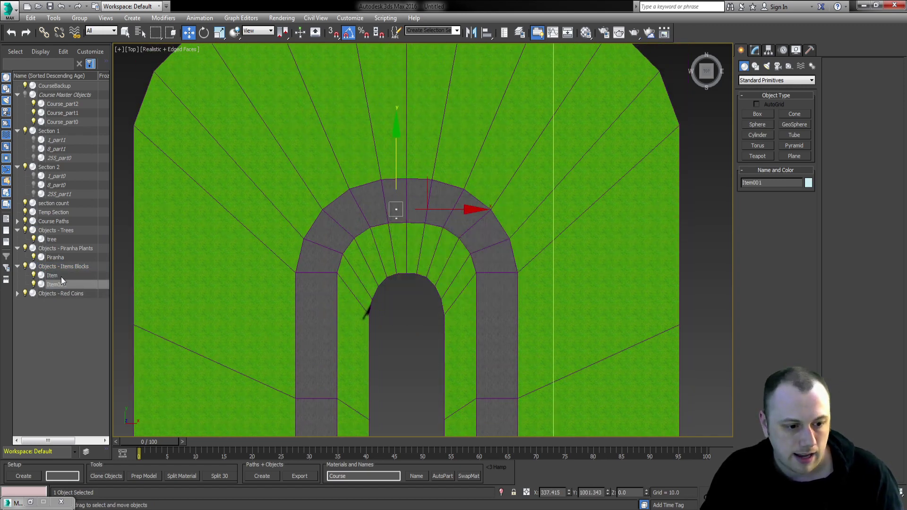
pyautogui.keyDown('ctrl'); pyautogui.click(61, 277); pyautogui.keyUp('ctrl')
pyautogui.keyDown('shift'); pyautogui.moveTo(396, 162); pyautogui.dragTo(396, 134); pyautogui.keyUp('shift')
pyautogui.press('Return')
pyautogui.press('Return')
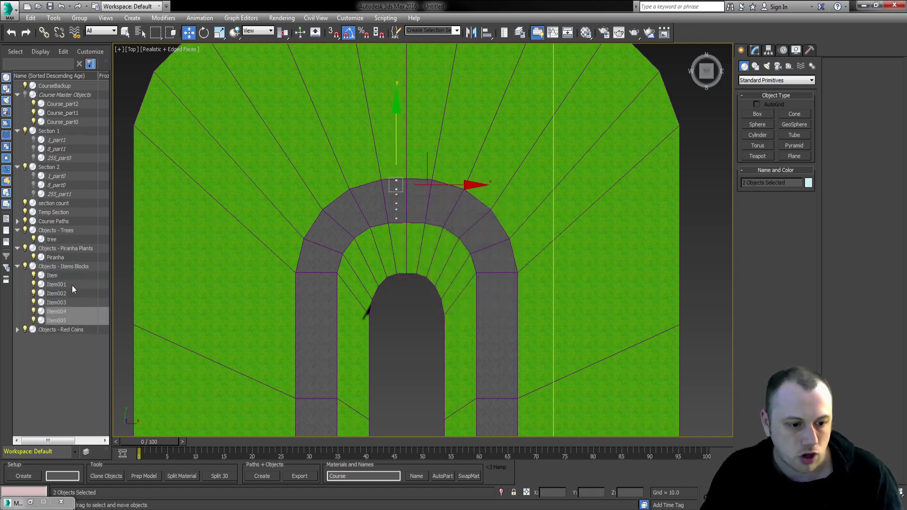
# Step: Move Piranha onto the grass beside the road's left straight and copy it twice into a column, ending near X -119, Y 607
pyautogui.doubleClick(63, 266)
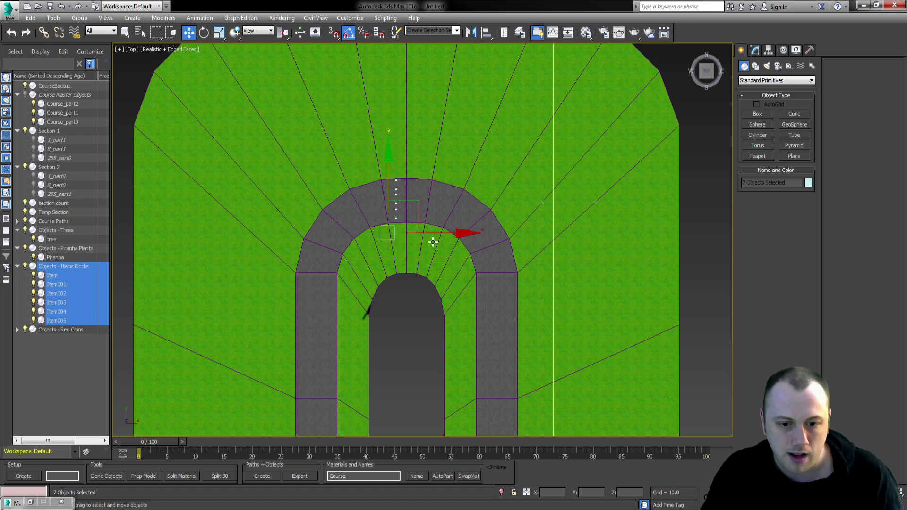
pyautogui.moveTo(433, 242); pyautogui.dragTo(419, 250, button='middle')
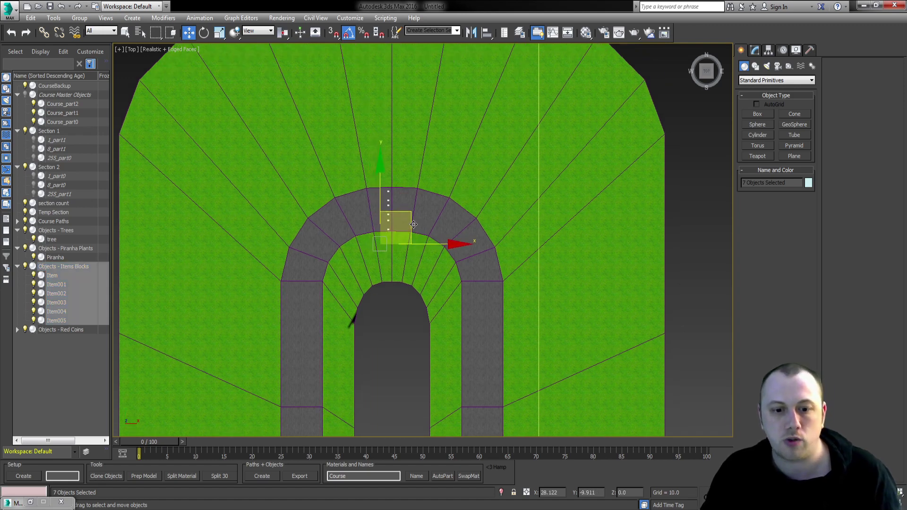
pyautogui.click(55, 257)
pyautogui.moveTo(345, 417); pyautogui.dragTo(354, 300, button='middle')
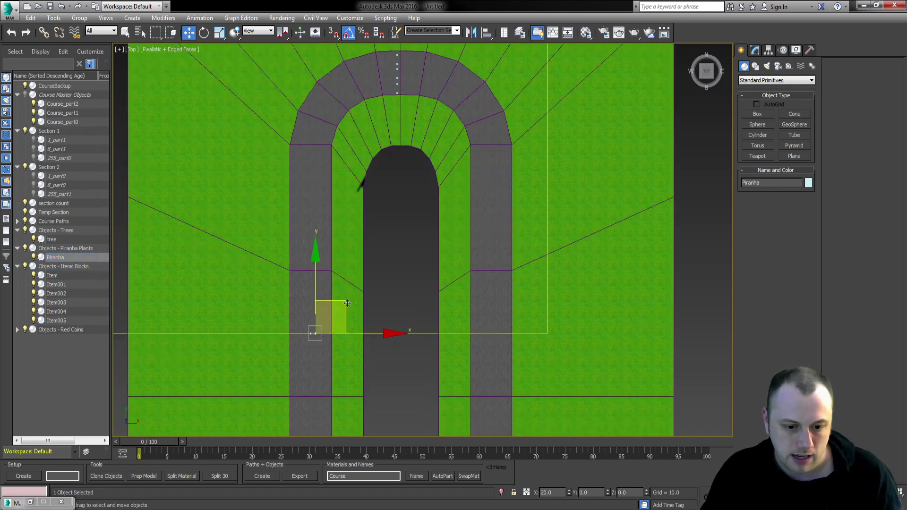
pyautogui.moveTo(348, 303)
pyautogui.mouseDown()
pyautogui.moveTo(281, 215)
pyautogui.moveTo(315, 207)
pyautogui.moveTo(280, 167)
pyautogui.moveTo(281, 137)
pyautogui.mouseUp()
pyautogui.press('Return')
pyautogui.press('Return')
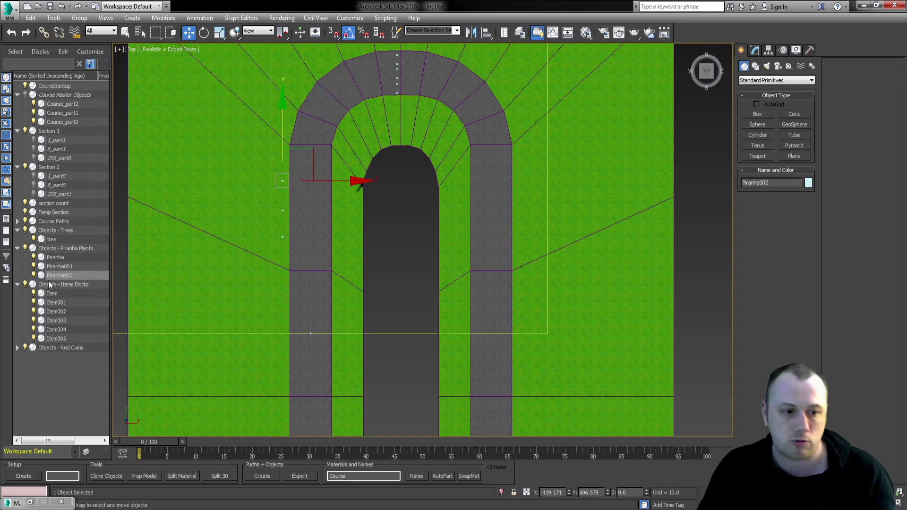
# Step: Reposition the tree on the outer grass and copy it four times around the upper bend, ending near X 1149, Y 314
pyautogui.click(48, 240)
pyautogui.moveTo(383, 248); pyautogui.dragTo(374, 205, button='middle')
pyautogui.moveTo(331, 265)
pyautogui.mouseDown()
pyautogui.moveTo(293, 265)
pyautogui.moveTo(271, 239)
pyautogui.moveTo(326, 117)
pyautogui.moveTo(371, 124)
pyautogui.mouseUp()
pyautogui.press('Return')
pyautogui.moveTo(386, 149); pyautogui.dragTo(301, 263, button='middle')
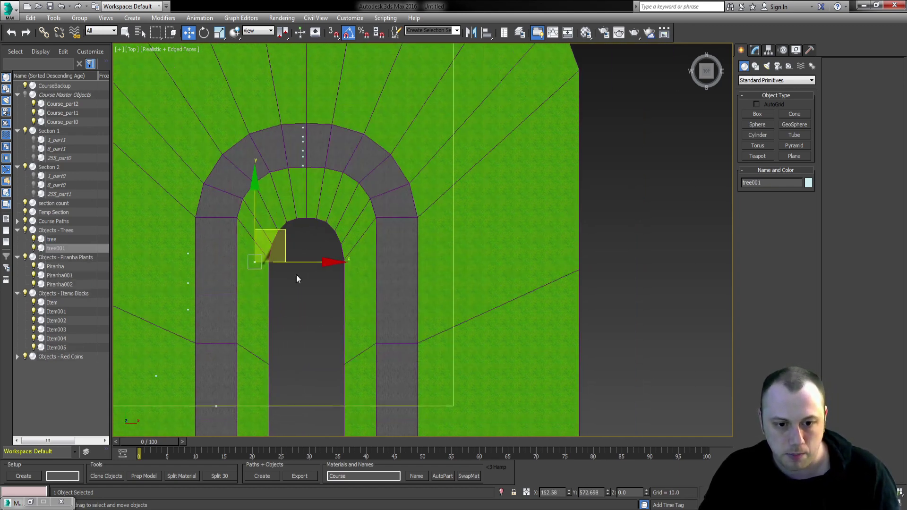
pyautogui.moveTo(280, 234)
pyautogui.keyDown('shift'); pyautogui.mouseDown()
pyautogui.moveTo(279, 62)
pyautogui.moveTo(506, 107)
pyautogui.moveTo(518, 301)
pyautogui.mouseUp(); pyautogui.keyUp('shift')
pyautogui.press('Return')
pyautogui.press('Return')
pyautogui.press('Return')
# Step: Copy the tree twice more down the grass outside the road's right straight, ending near X 963, Y -1026
pyautogui.moveTo(446, 290); pyautogui.dragTo(406, 101, button='middle')
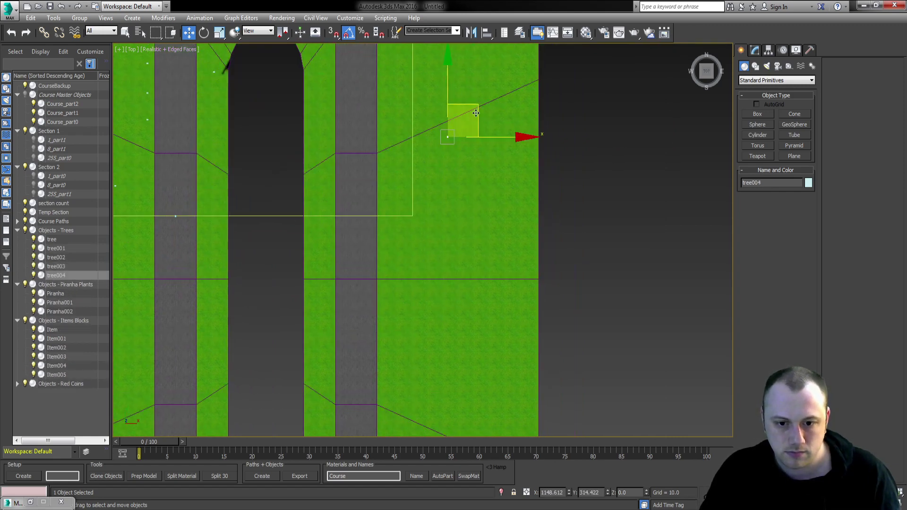
pyautogui.keyDown('shift'); pyautogui.moveTo(475, 113); pyautogui.dragTo(455, 299); pyautogui.keyUp('shift')
pyautogui.press('Return')
pyautogui.moveTo(473, 352); pyautogui.dragTo(475, 219, button='middle')
pyautogui.keyDown('shift'); pyautogui.moveTo(448, 169); pyautogui.dragTo(424, 322); pyautogui.keyUp('shift')
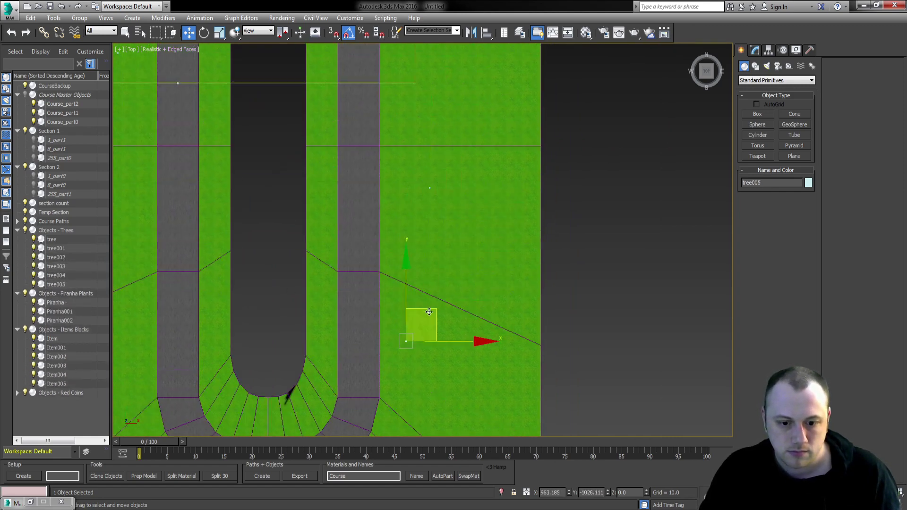
pyautogui.press('Return')
# Step: Copy four more trees around the lower bend and up the outer grass of the left straight, ending near X -419, Y -475
pyautogui.moveTo(232, 274); pyautogui.dragTo(239, 165, button='middle')
pyautogui.scroll(-3, 239, 176)
pyautogui.click(344, 188)
pyautogui.click(353, 189)
pyautogui.moveTo(356, 185)
pyautogui.keyDown('shift'); pyautogui.mouseDown()
pyautogui.moveTo(285, 227)
pyautogui.moveTo(258, 315)
pyautogui.moveTo(189, 180)
pyautogui.moveTo(194, 109)
pyautogui.mouseUp(); pyautogui.keyUp('shift')
pyautogui.press('Return')
pyautogui.press('Return')
pyautogui.press('Return')
pyautogui.moveTo(290, 125); pyautogui.dragTo(346, 274, button='middle')
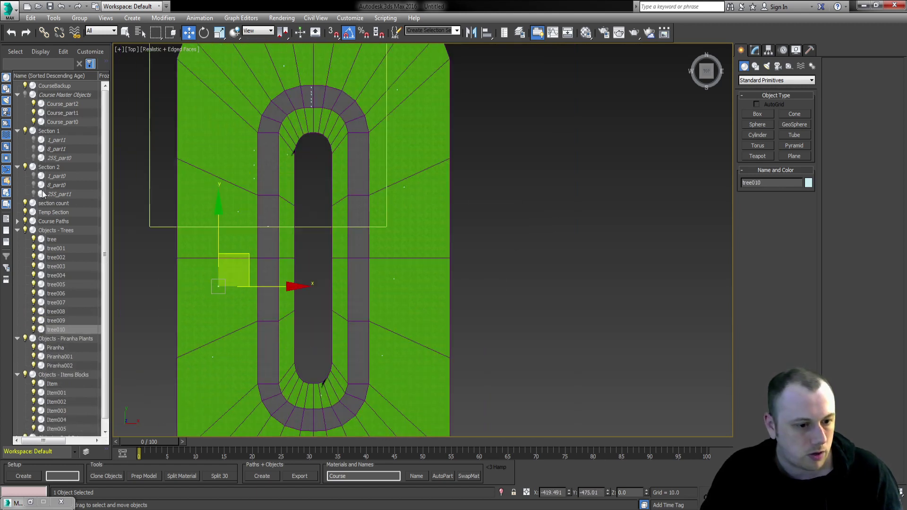
# Step: Reposition Coin 1 from the Red Coins group and copy it five times around the upper bend, ending near X 699, Y -275
pyautogui.click(18, 231)
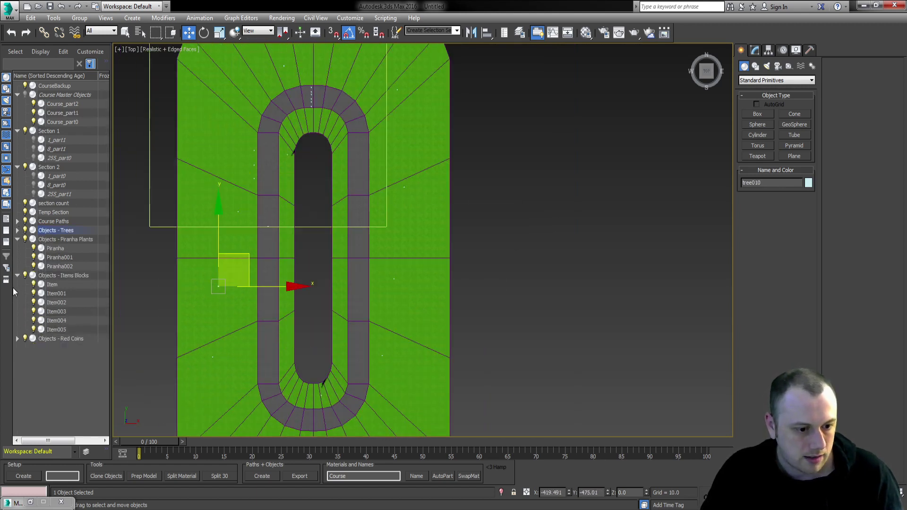
pyautogui.click(17, 339)
pyautogui.click(53, 348)
pyautogui.moveTo(303, 206); pyautogui.dragTo(305, 228, button='middle')
pyautogui.scroll(3, 304, 228)
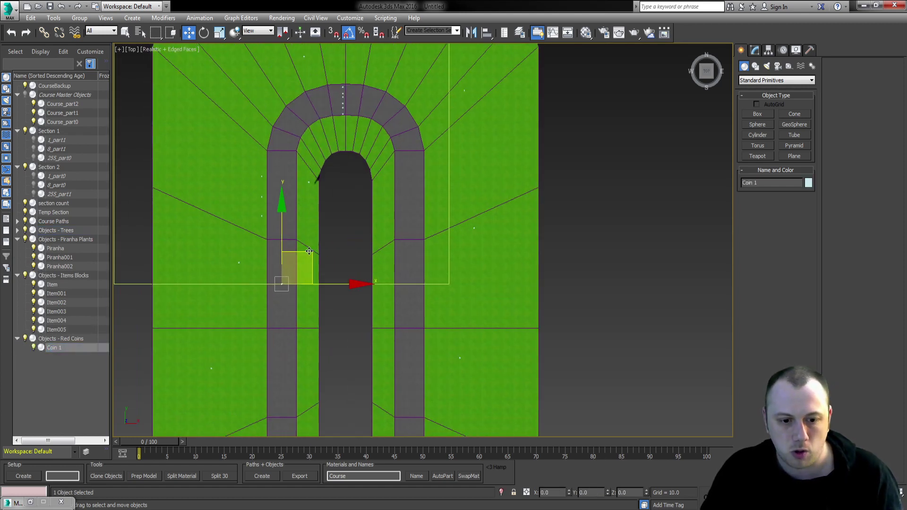
pyautogui.moveTo(309, 250)
pyautogui.mouseDown()
pyautogui.moveTo(309, 122)
pyautogui.moveTo(354, 69)
pyautogui.moveTo(428, 111)
pyautogui.moveTo(432, 194)
pyautogui.moveTo(457, 196)
pyautogui.moveTo(425, 305)
pyautogui.mouseUp()
pyautogui.press('Return')
pyautogui.press('Return')
pyautogui.press('Return')
pyautogui.press('Return')
pyautogui.press('Return')
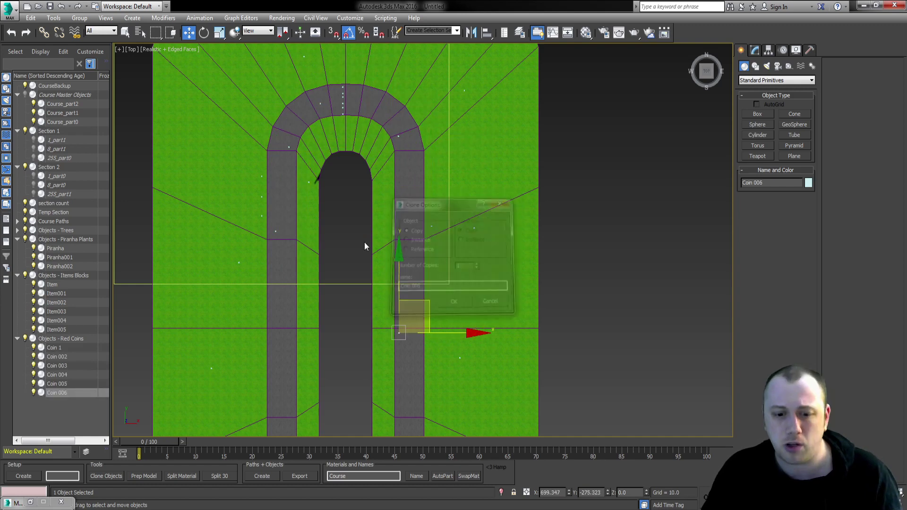
# Step: Copy the red coin twice more, near X 877, Y -859 and at the lower bend near X 486, Y -1462
pyautogui.moveTo(369, 353); pyautogui.dragTo(318, 203, button='middle')
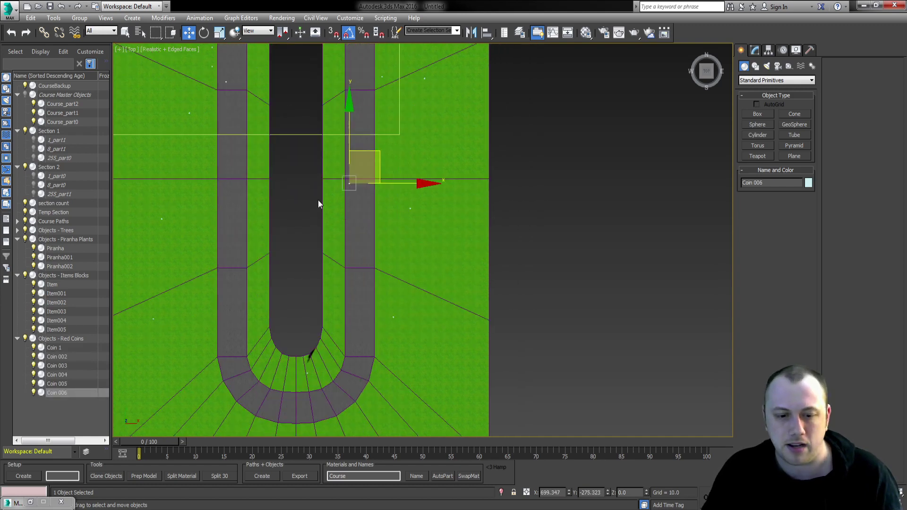
pyautogui.click(382, 161)
pyautogui.hotkey('ctrl', 'z')
pyautogui.moveTo(382, 161)
pyautogui.keyDown('shift'); pyautogui.mouseDown()
pyautogui.moveTo(376, 207)
pyautogui.moveTo(413, 265)
pyautogui.mouseUp(); pyautogui.keyUp('shift')
pyautogui.press('Return')
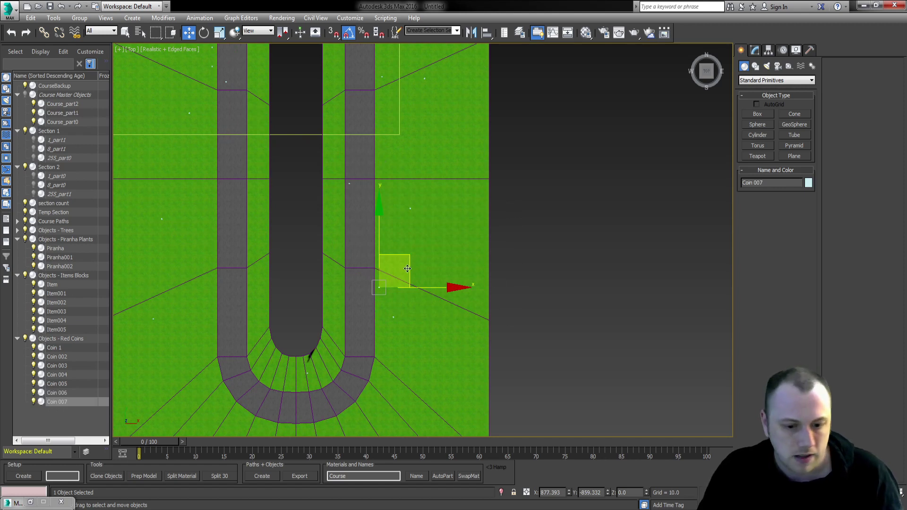
pyautogui.moveTo(411, 255)
pyautogui.keyDown('shift'); pyautogui.mouseDown()
pyautogui.moveTo(347, 381)
pyautogui.moveTo(344, 364)
pyautogui.mouseUp(); pyautogui.keyUp('shift')
pyautogui.press('Return')
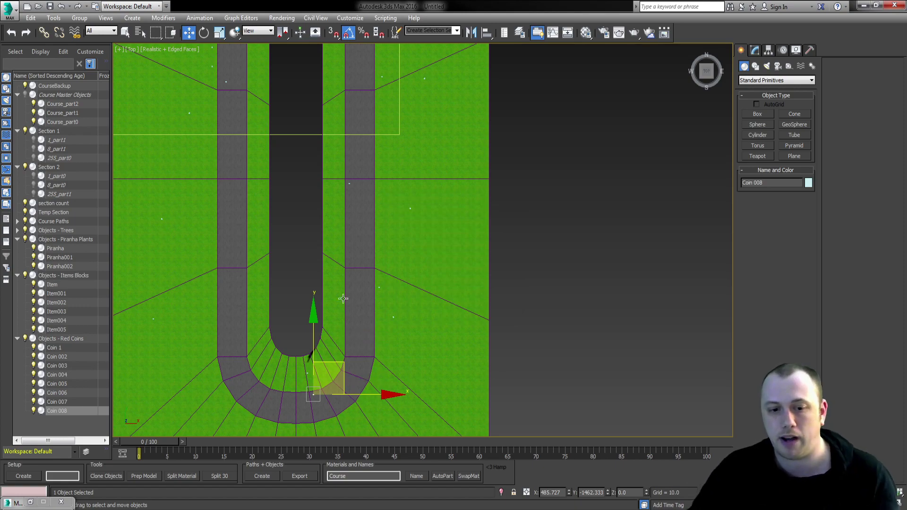
# Step: Delete the rectangular spline Shape001 from the Course Paths group and return to the top view of the whole course
pyautogui.moveTo(324, 246); pyautogui.dragTo(342, 280, button='middle')
pyautogui.moveTo(318, 215); pyautogui.dragTo(399, 294, button='middle')
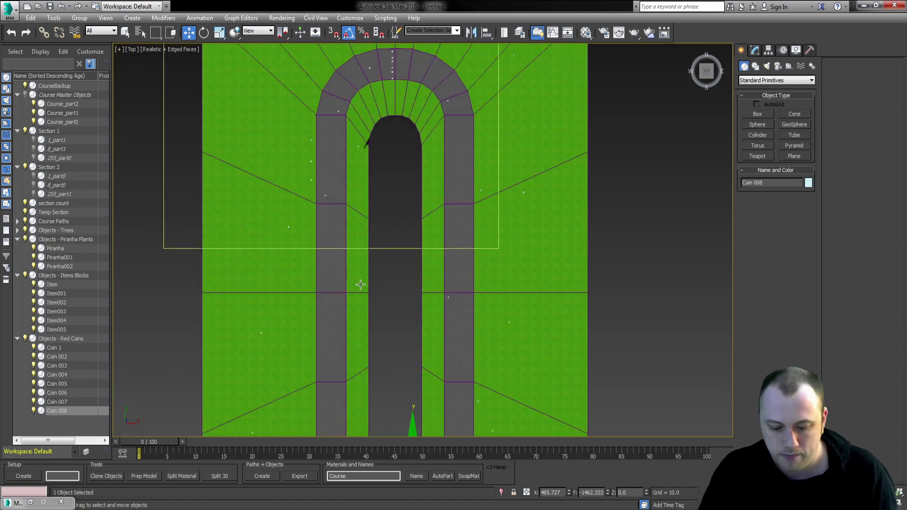
pyautogui.press('p')
pyautogui.keyDown('alt'); pyautogui.moveTo(335, 263); pyautogui.dragTo(191, 300, button='middle'); pyautogui.keyUp('alt')
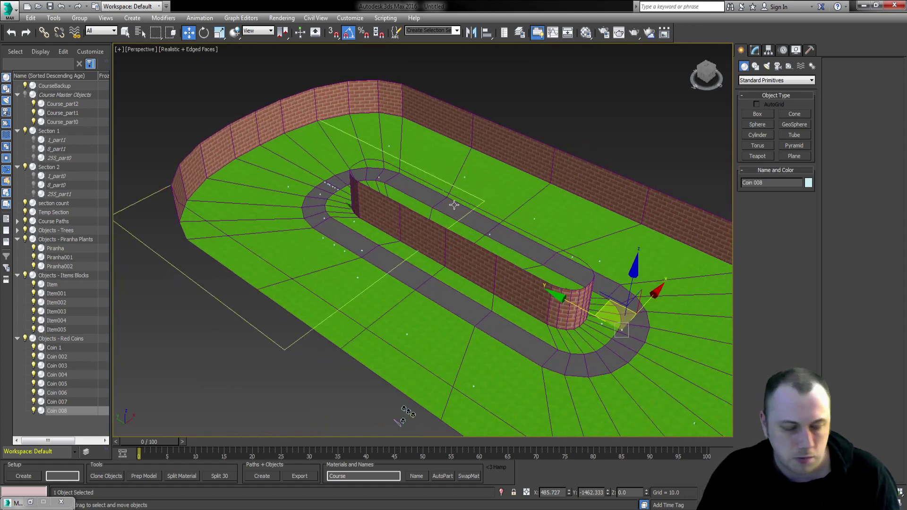
pyautogui.moveTo(237, 287); pyautogui.dragTo(242, 282)
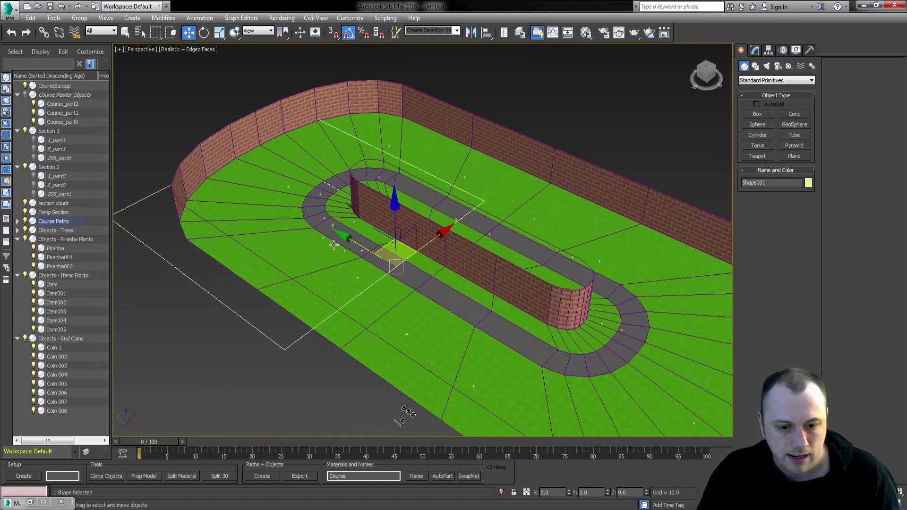
pyautogui.keyDown('alt'); pyautogui.moveTo(383, 223); pyautogui.dragTo(326, 230, button='middle'); pyautogui.keyUp('alt')
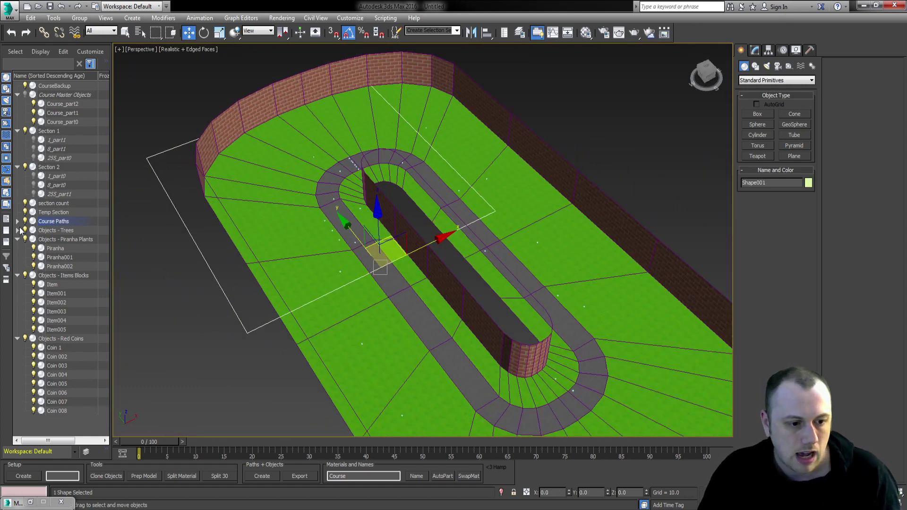
pyautogui.click(18, 221)
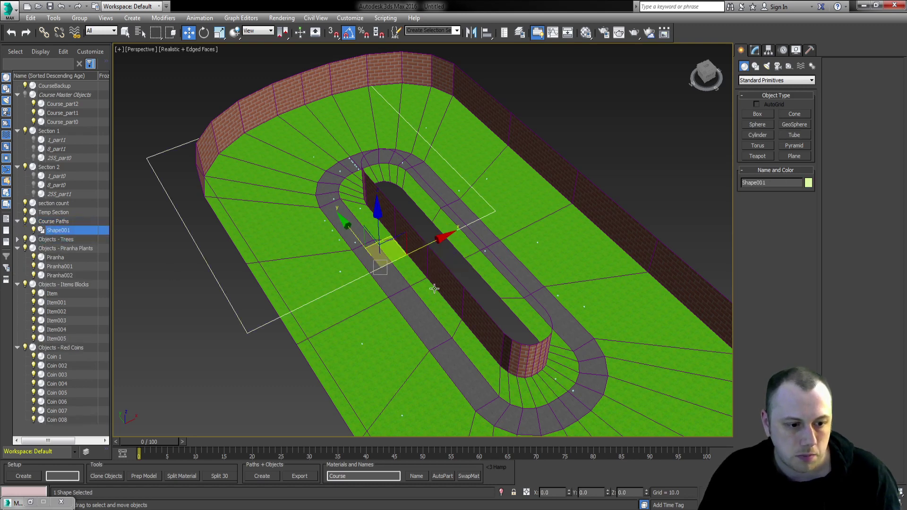
pyautogui.press('t')
pyautogui.press('z')
pyautogui.press('q')
pyautogui.moveTo(454, 233); pyautogui.dragTo(334, 103, button='middle')
pyautogui.scroll(-3, 389, 142)
pyautogui.press('Delete')
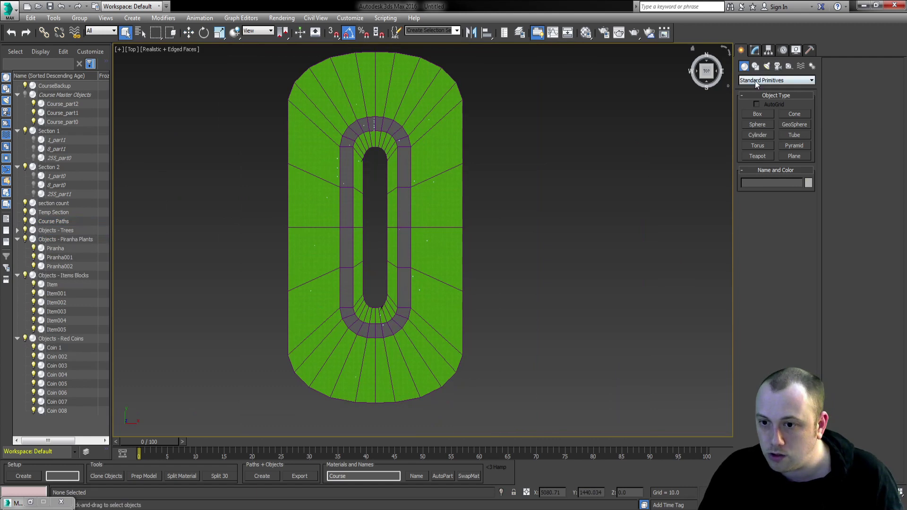
# Step: Start a Line spline at the middle of the road's left straight and trace the road centre up and around the upper bend
pyautogui.click(755, 80)
pyautogui.click(755, 80)
pyautogui.click(755, 67)
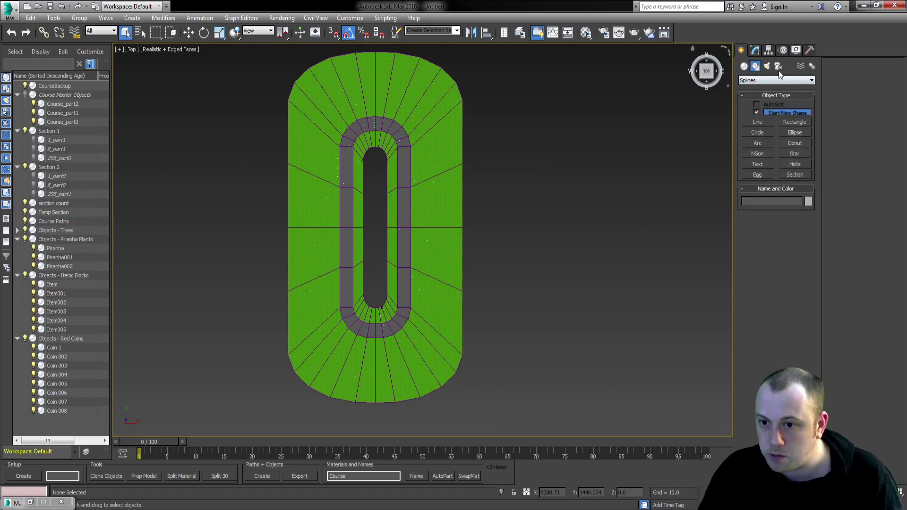
pyautogui.click(759, 121)
pyautogui.moveTo(338, 228); pyautogui.dragTo(327, 253, button='middle')
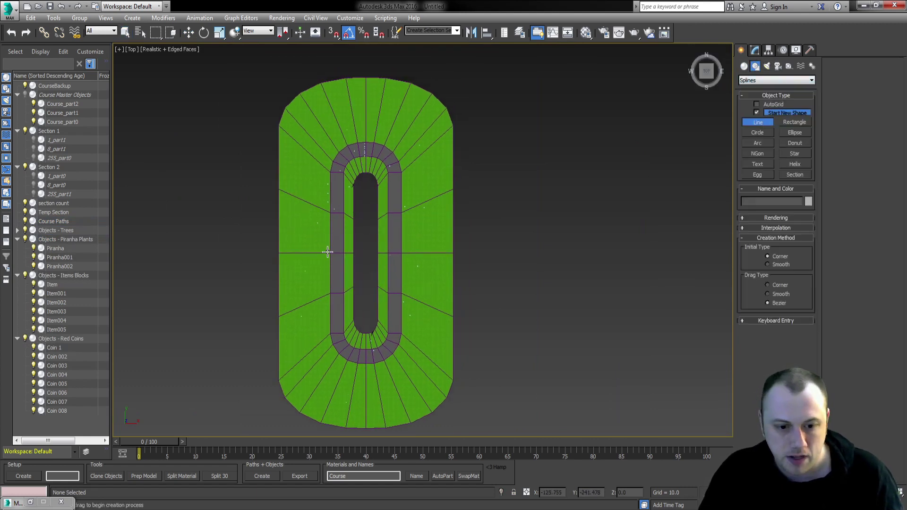
pyautogui.click(337, 254)
pyautogui.click(336, 212)
pyautogui.click(336, 170)
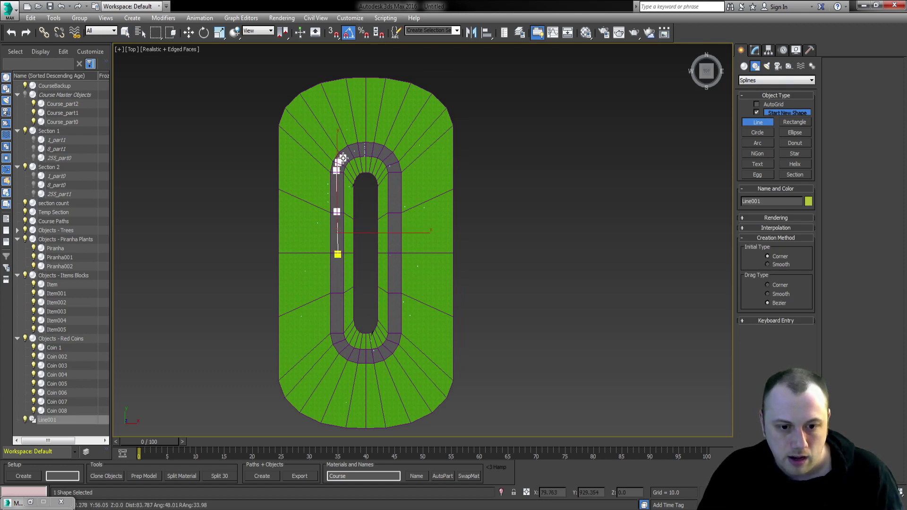
pyautogui.click(343, 158)
pyautogui.click(351, 151)
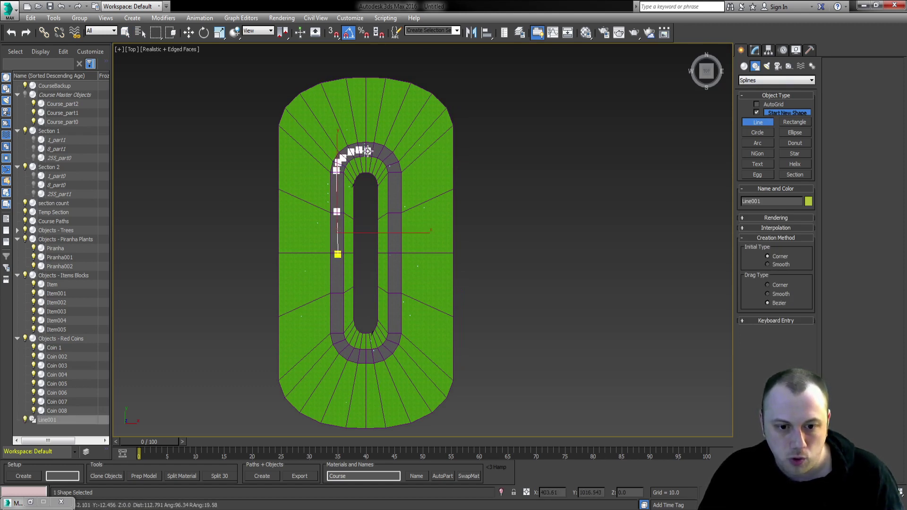
pyautogui.click(368, 150)
pyautogui.click(371, 151)
pyautogui.click(380, 153)
pyautogui.click(387, 154)
pyautogui.click(395, 172)
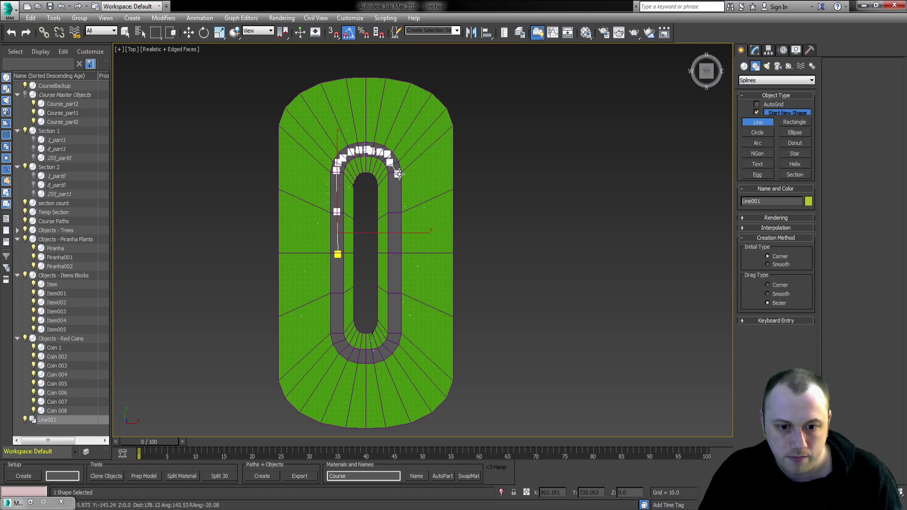
# Step: Continue the line down the right straight, around the lower bend and back to its start point, closing the spline
pyautogui.click(395, 213)
pyautogui.click(395, 294)
pyautogui.click(394, 334)
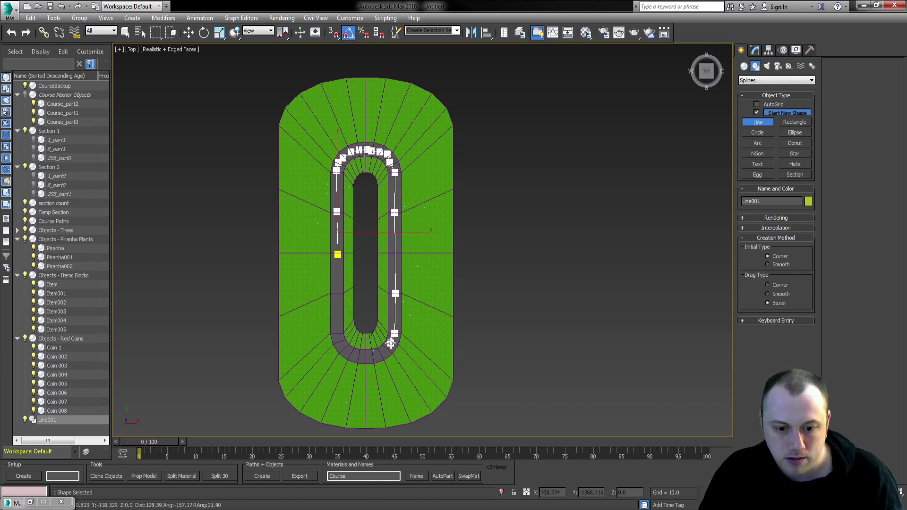
pyautogui.click(390, 344)
pyautogui.click(387, 352)
pyautogui.click(374, 357)
pyautogui.click(363, 356)
pyautogui.click(350, 353)
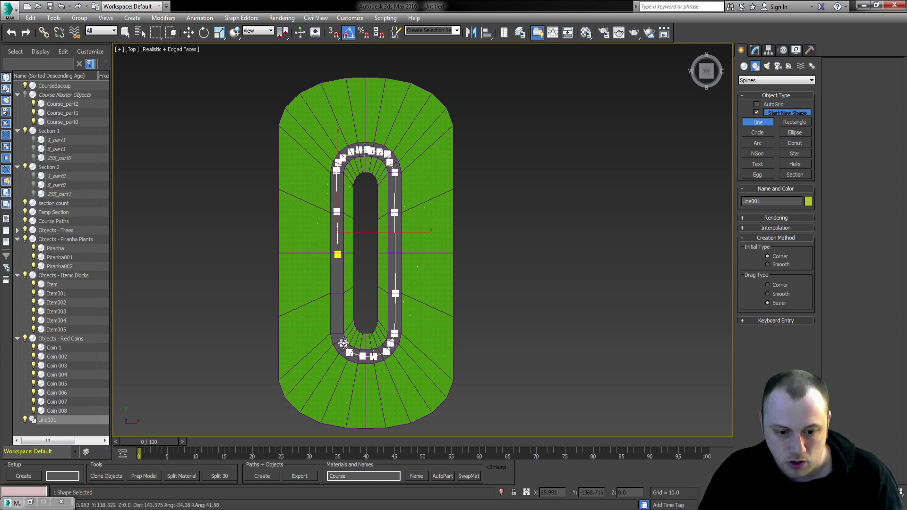
pyautogui.click(342, 344)
pyautogui.click(338, 332)
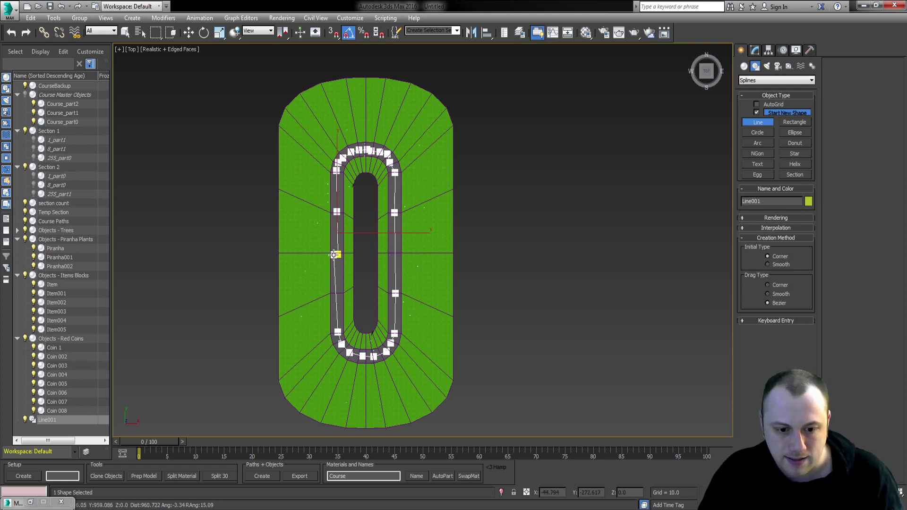
pyautogui.click(337, 256)
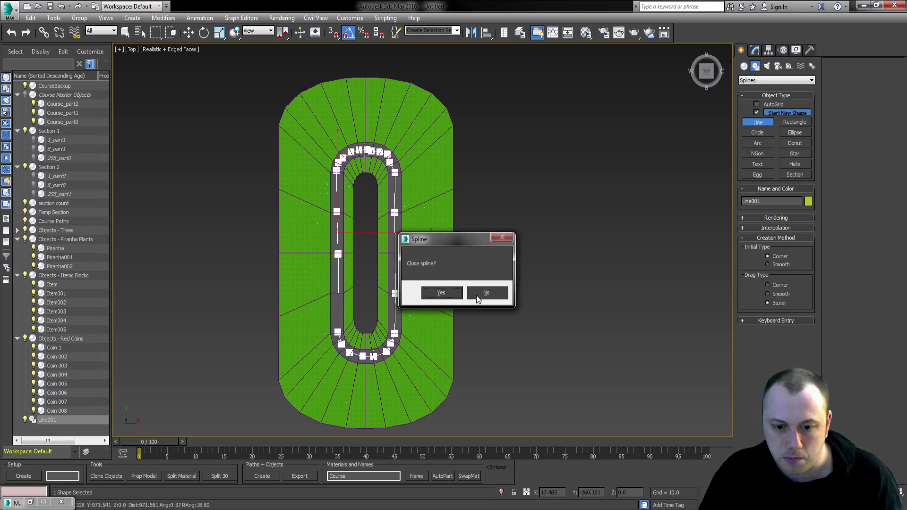
pyautogui.click(441, 293)
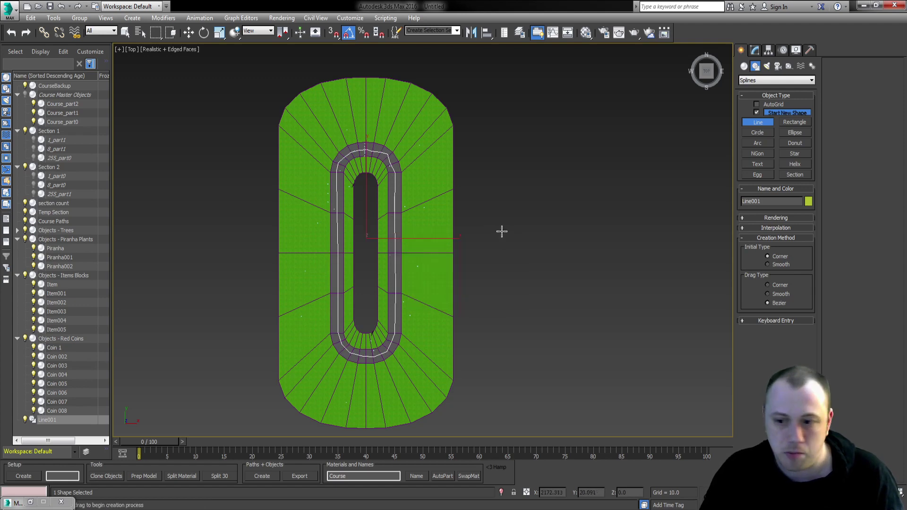
# Step: Apply the Normalize Spl. modifier to the closed road line
pyautogui.click(755, 51)
pyautogui.click(761, 77)
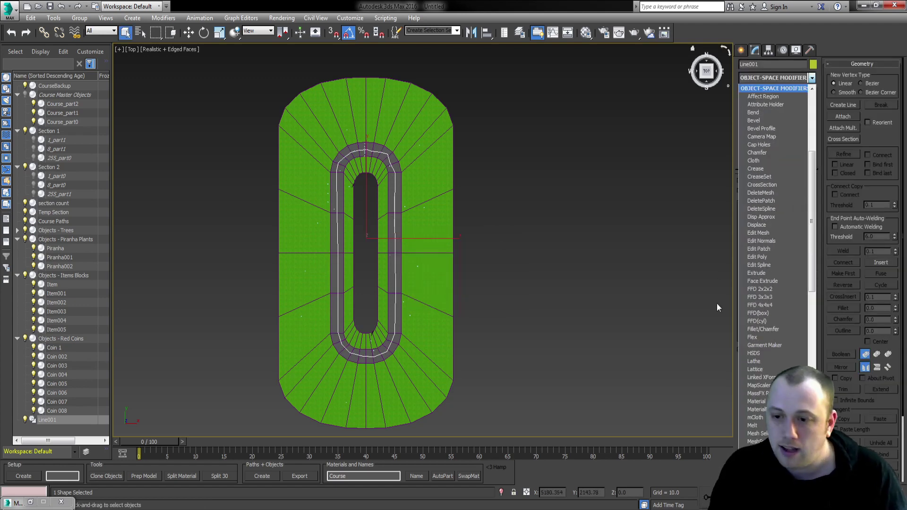
pyautogui.press('s')
pyautogui.press('p')
pyautogui.press('n')
pyautogui.press('n')
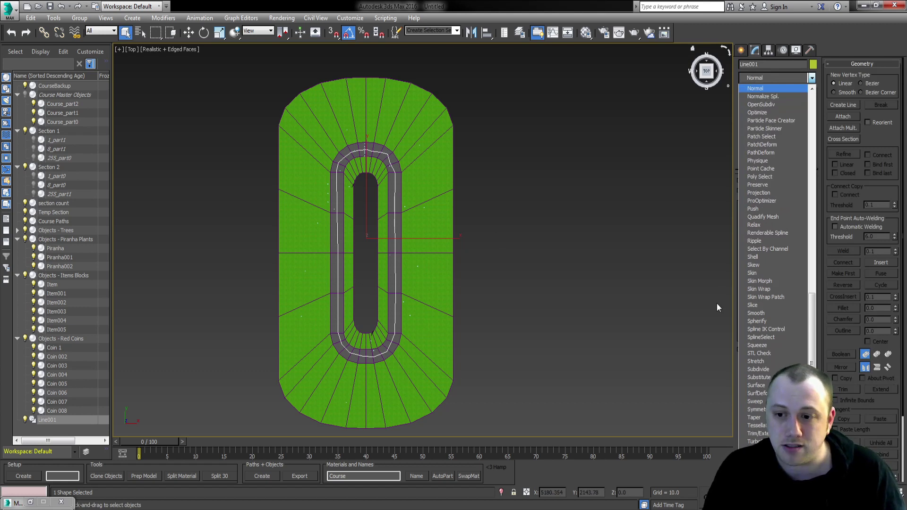
pyautogui.press('Down')
pyautogui.press('Return')
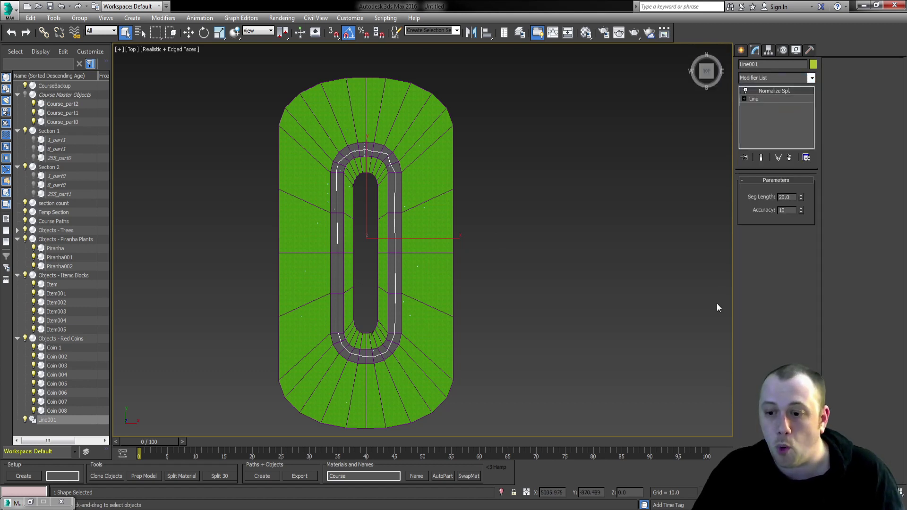
# Step: Convert the normalized road line to an editable spline and enter its vertex level
pyautogui.rightClick(350, 222)
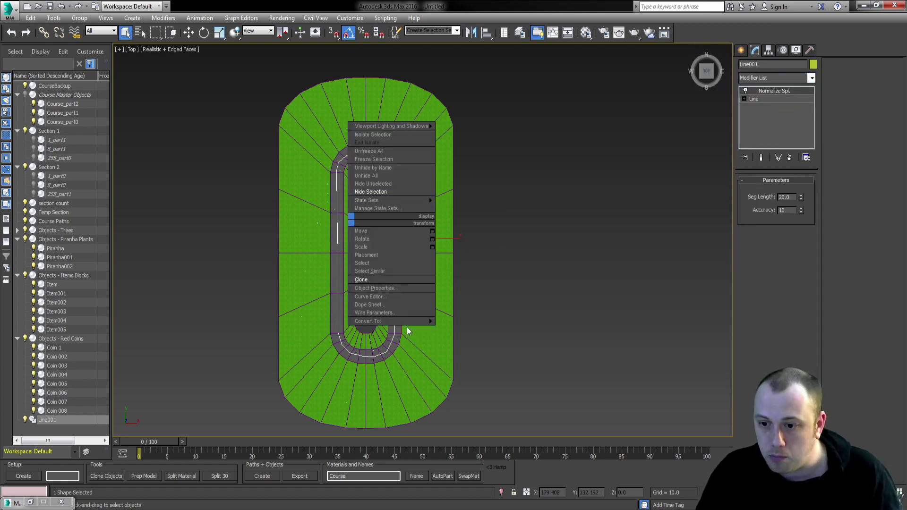
pyautogui.moveTo(396, 322)
pyautogui.click(463, 322)
pyautogui.scroll(8, 393, 188)
pyautogui.press('1')
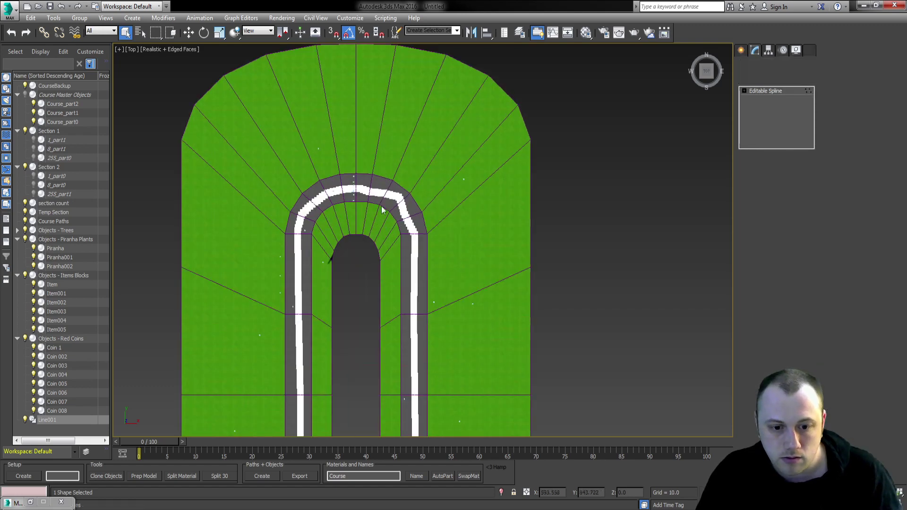
# Step: Select all vertices of the road spline to check how many it has, and deselect the spline
pyautogui.moveTo(379, 171); pyautogui.dragTo(442, 116)
pyautogui.scroll(-10, 368, 191)
pyautogui.hotkey('ctrl', 'a')
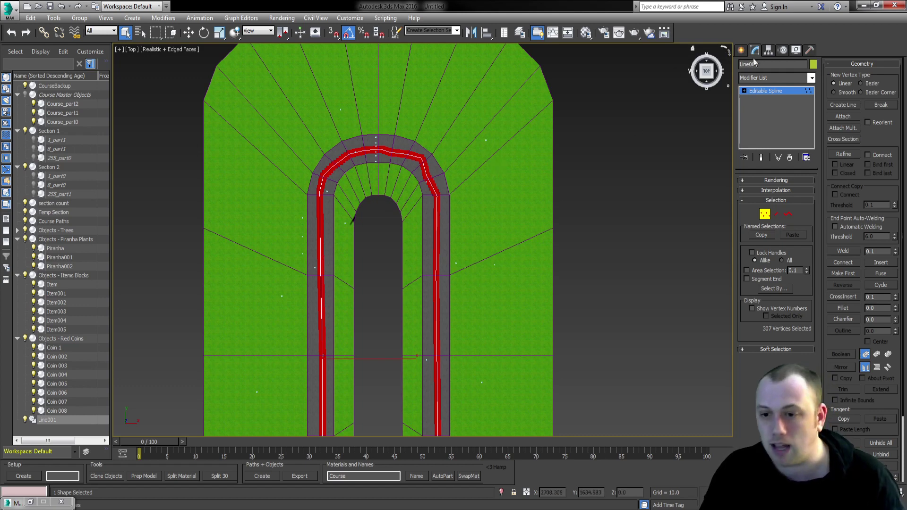
pyautogui.click(742, 50)
pyautogui.click(681, 241)
# Step: Examine the course and its road centre line in perspective, both close to the road and as a whole
pyautogui.moveTo(330, 239); pyautogui.dragTo(389, 209, button='middle')
pyautogui.press('p')
pyautogui.press('z')
pyautogui.keyDown('alt'); pyautogui.moveTo(350, 303); pyautogui.dragTo(403, 253, button='middle'); pyautogui.keyUp('alt')
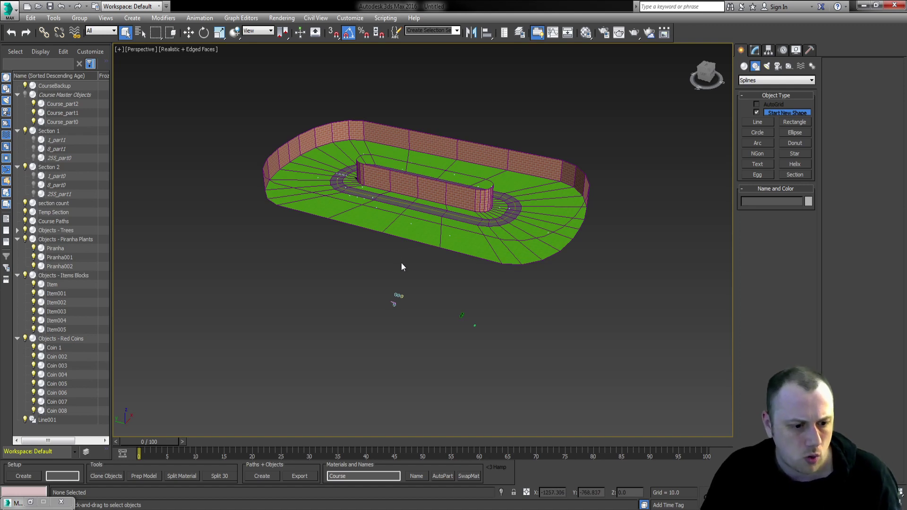
pyautogui.scroll(8, 401, 267)
pyautogui.moveTo(522, 315); pyautogui.dragTo(385, 308, button='middle')
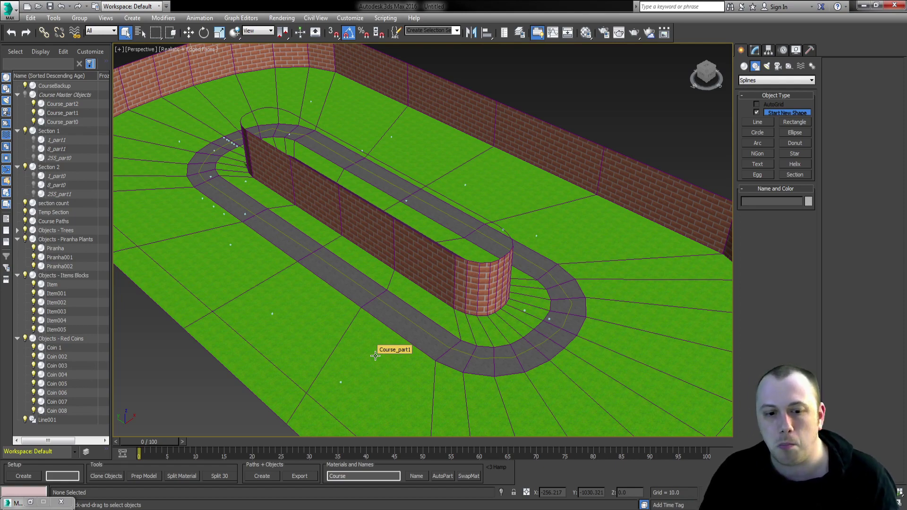
pyautogui.scroll(10, 360, 243)
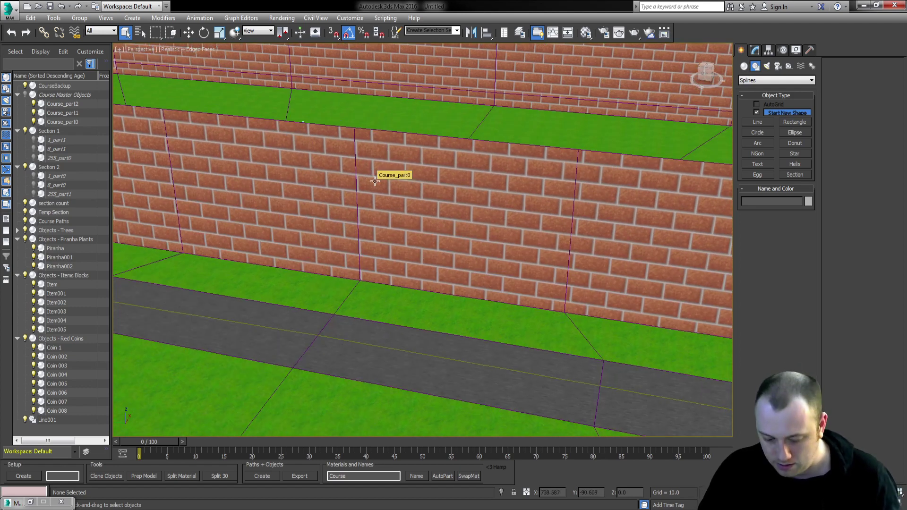
pyautogui.moveTo(407, 199); pyautogui.dragTo(413, 175, button='middle')
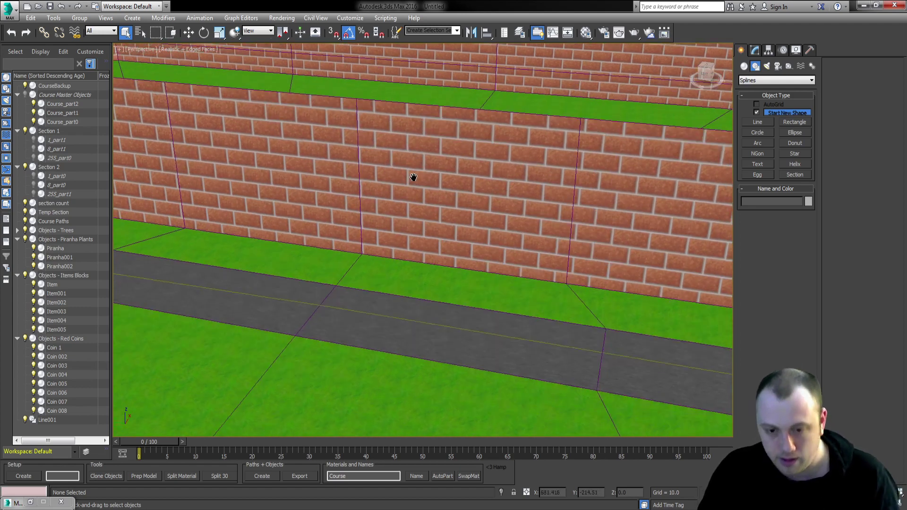
pyautogui.scroll(-10, 414, 175)
pyautogui.keyDown('alt'); pyautogui.moveTo(460, 223); pyautogui.dragTo(435, 247, button='middle'); pyautogui.keyUp('alt')
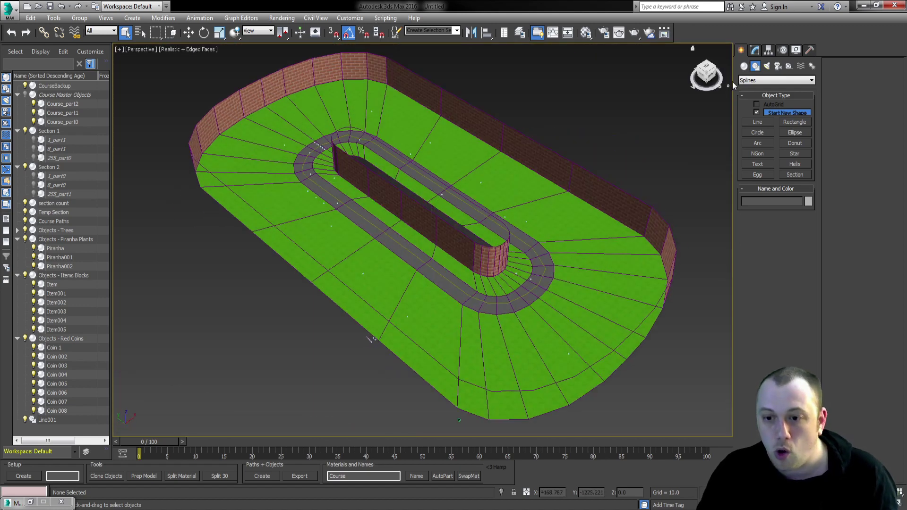
# Step: Select Course_part1 and check its position, rotation and scale values
pyautogui.click(494, 172)
pyautogui.press('w')
pyautogui.click(552, 492)
pyautogui.press('Tab')
pyautogui.press('Tab')
pyautogui.click(675, 360)
pyautogui.click(615, 274)
pyautogui.press('e')
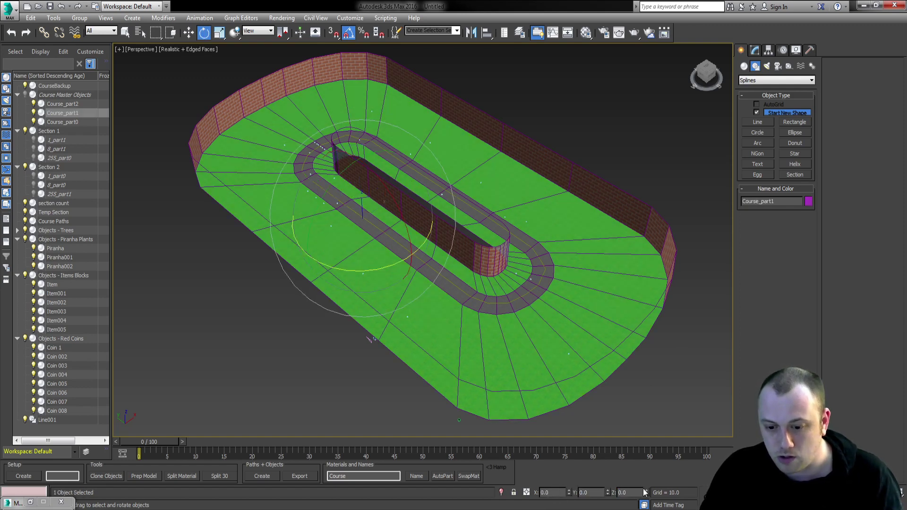
pyautogui.press('r')
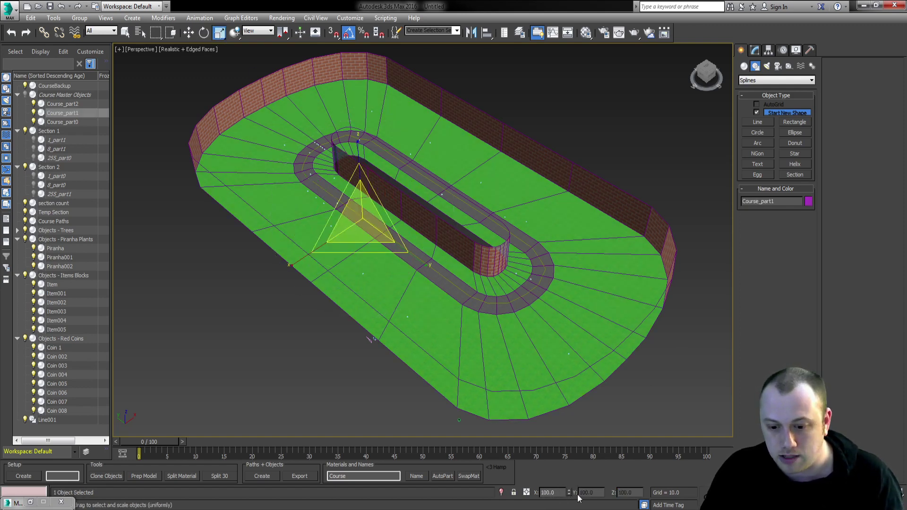
# Step: Try moving all vertices of Course_part1 away from its pivot at vertex level, and undo the move
pyautogui.click(756, 50)
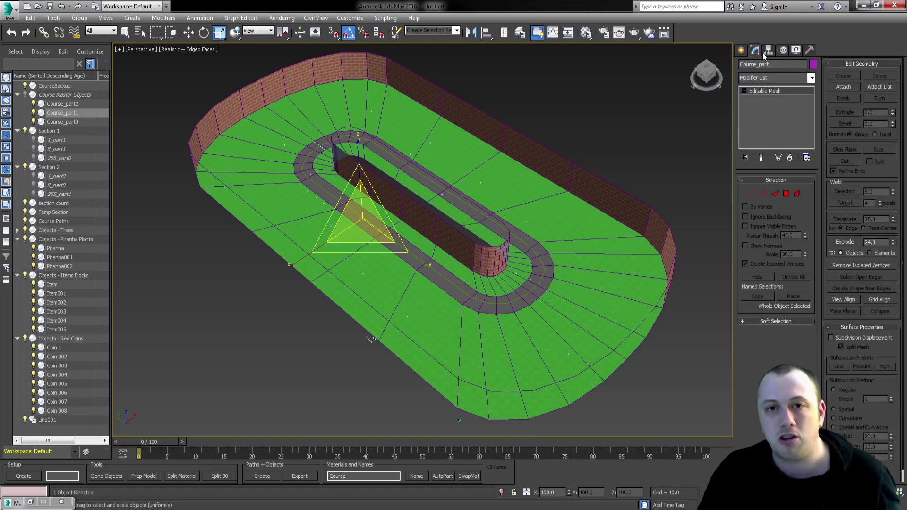
pyautogui.press('1')
pyautogui.hotkey('ctrl', 'a')
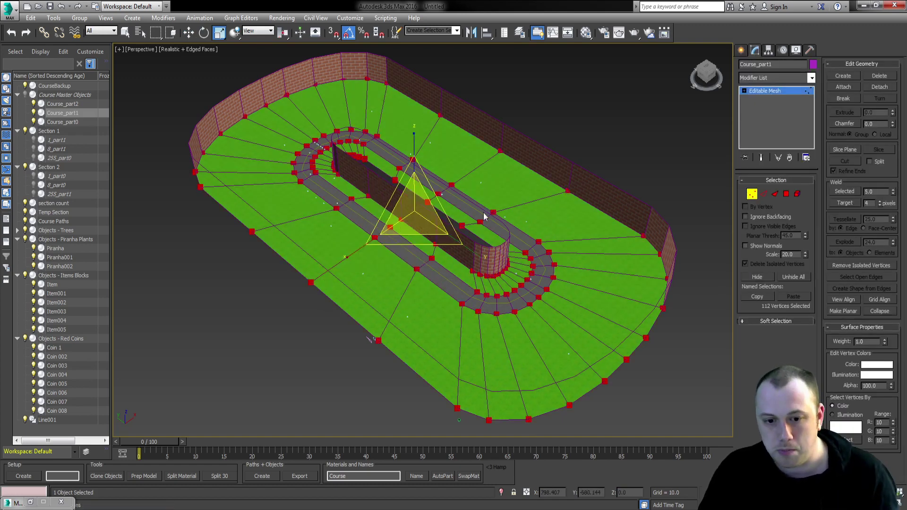
pyautogui.press('w')
pyautogui.moveTo(467, 177); pyautogui.dragTo(584, 95)
pyautogui.hotkey('ctrl', 'z')
# Step: Try moving the whole Course_part1 object away from the origin, undo it and check its coordinates
pyautogui.click(742, 50)
pyautogui.moveTo(422, 182); pyautogui.dragTo(574, 274)
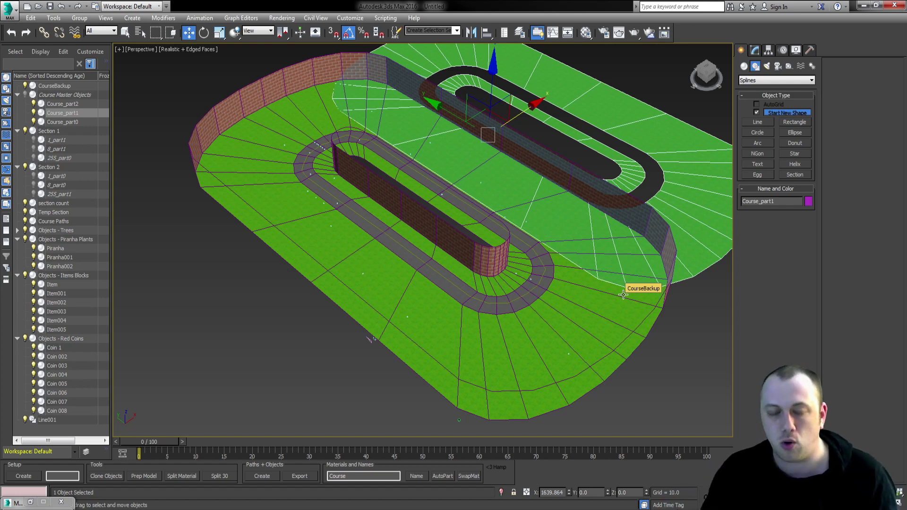
pyautogui.hotkey('ctrl', 'z')
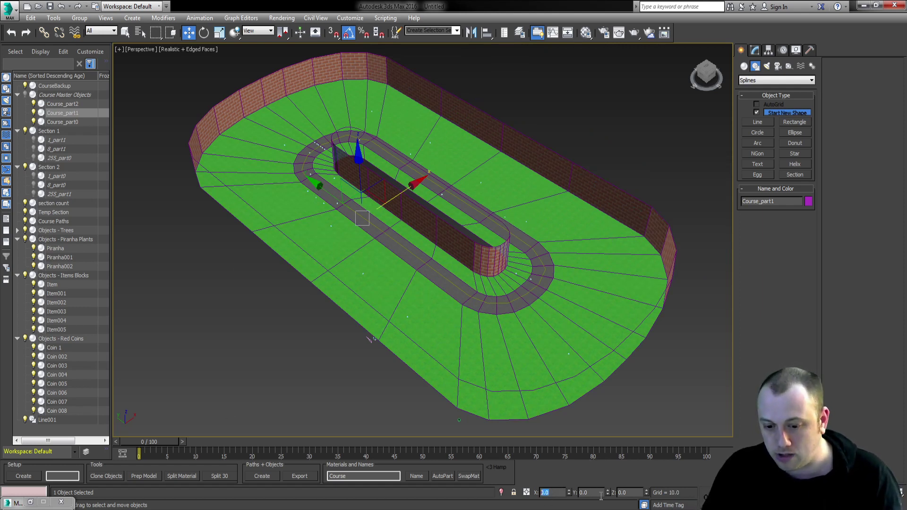
pyautogui.press('Tab')
pyautogui.press('Tab')
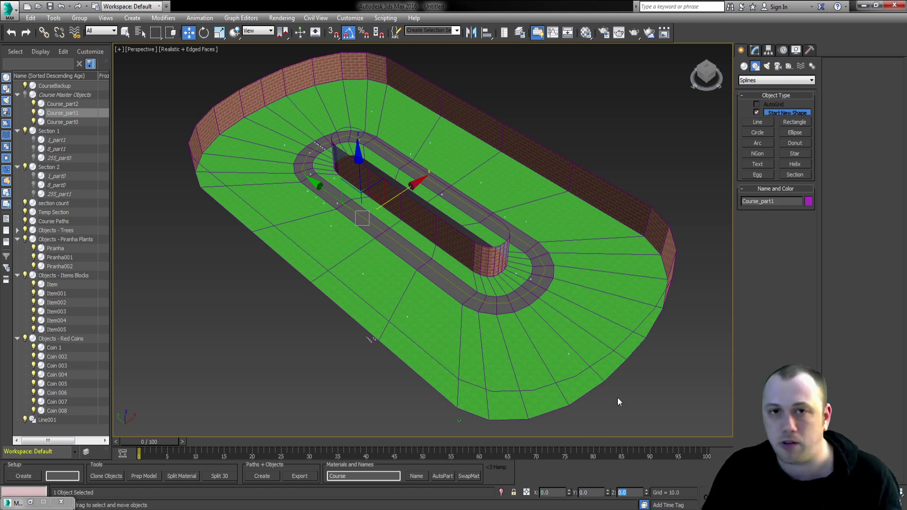
# Step: Try to export the path and object positions under the name Demo, and close the script editor window
pyautogui.keyDown('alt'); pyautogui.moveTo(618, 397); pyautogui.dragTo(475, 283, button='middle'); pyautogui.keyUp('alt')
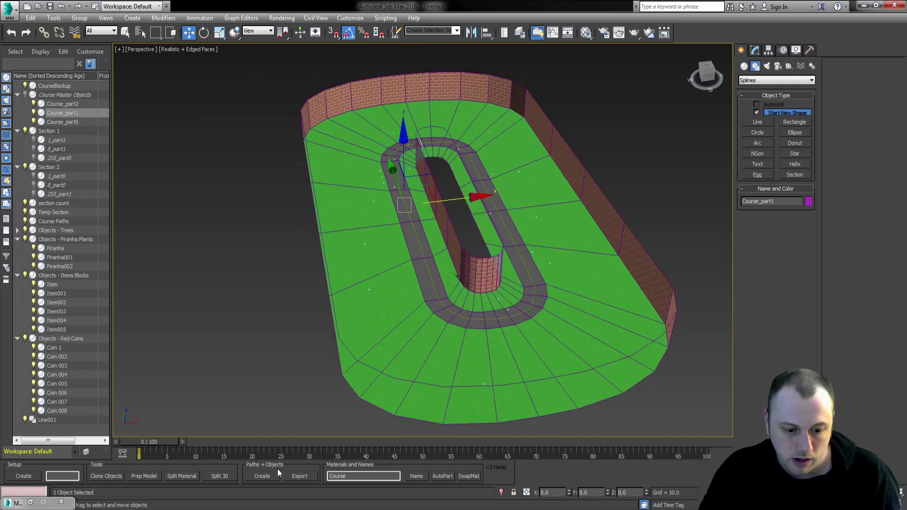
pyautogui.click(296, 476)
pyautogui.click(91, 80)
pyautogui.press('Delete')
pyautogui.click(149, 376)
pyautogui.press('BackSpace')
pyautogui.write('Demo')
pyautogui.press('Return')
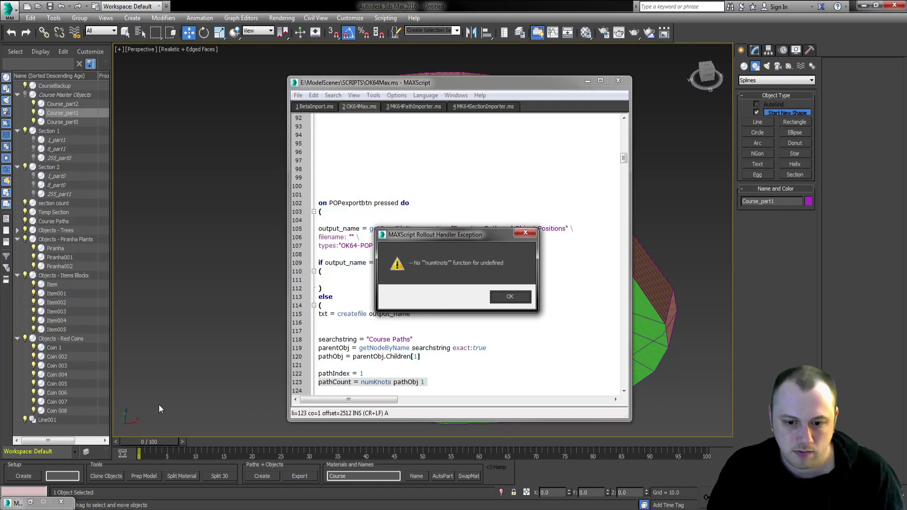
pyautogui.press('Return')
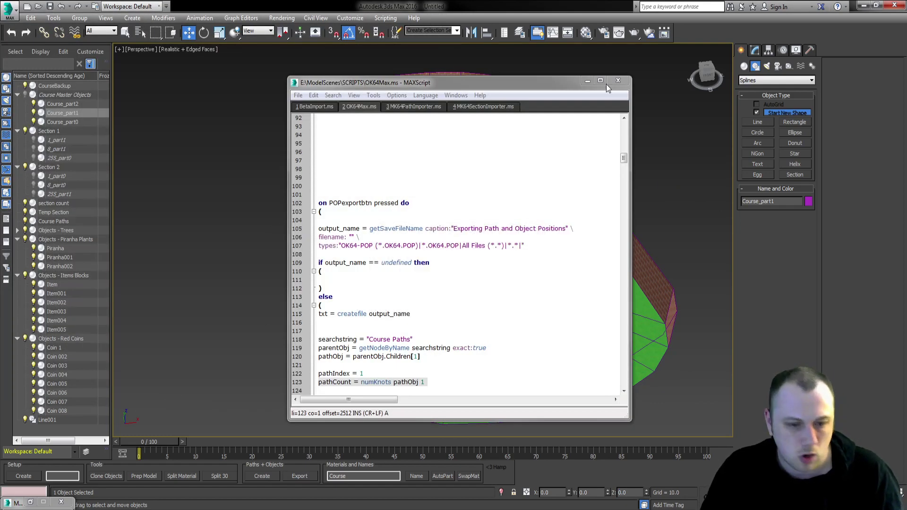
pyautogui.click(618, 80)
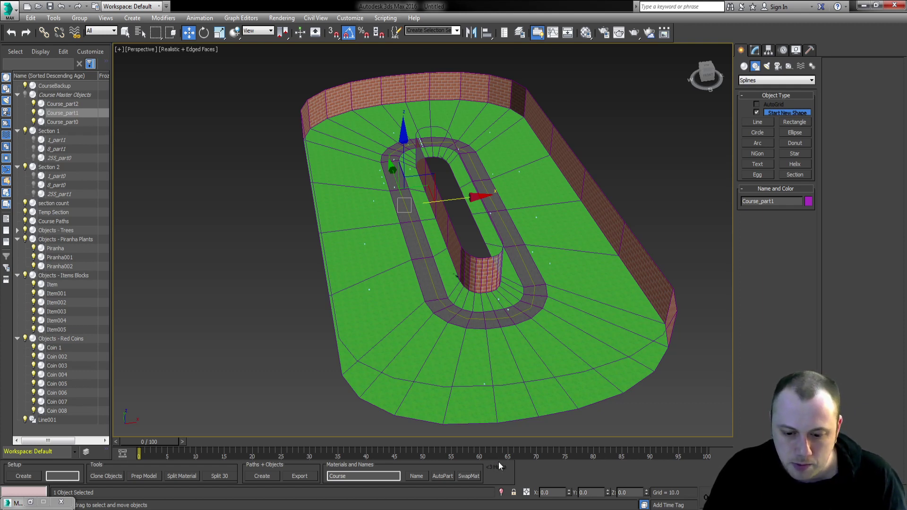
# Step: Close the course tools toolbar and parent Line001 under Course Paths
pyautogui.moveTo(498, 465); pyautogui.dragTo(482, 375)
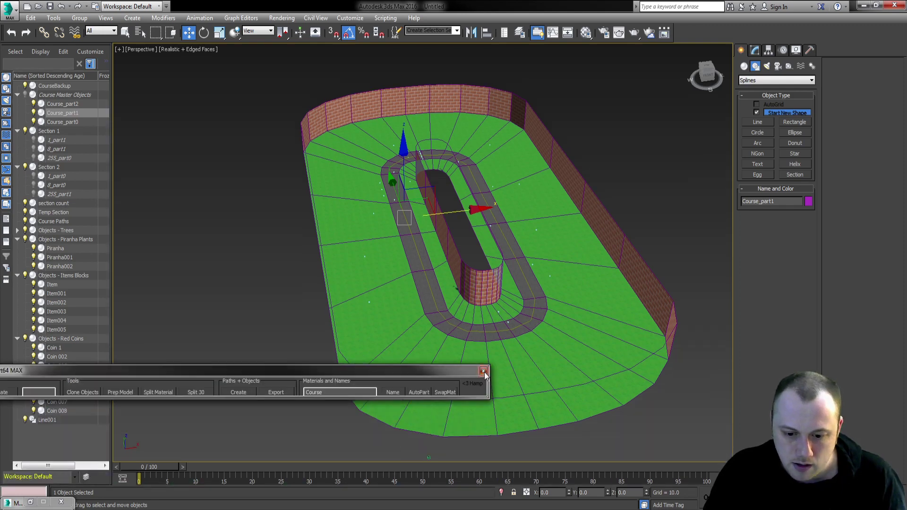
pyautogui.click(483, 371)
pyautogui.click(49, 420)
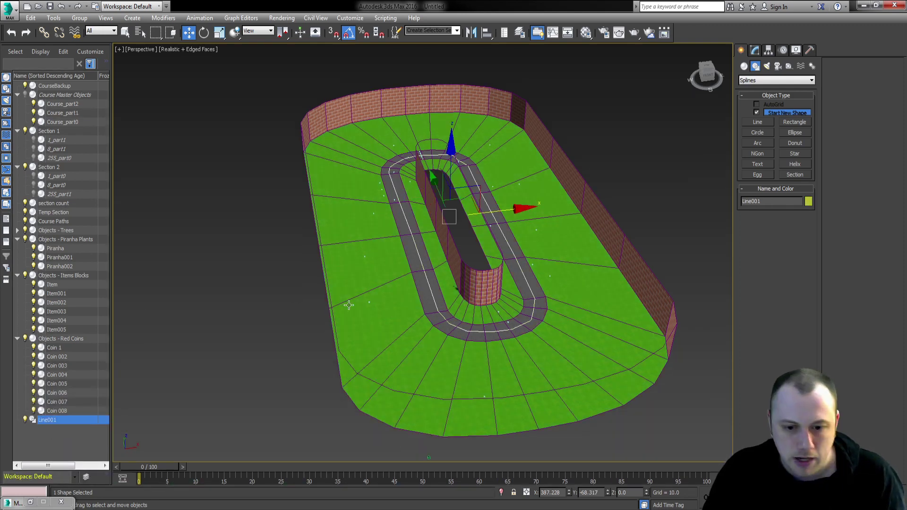
pyautogui.moveTo(54, 420); pyautogui.dragTo(53, 222)
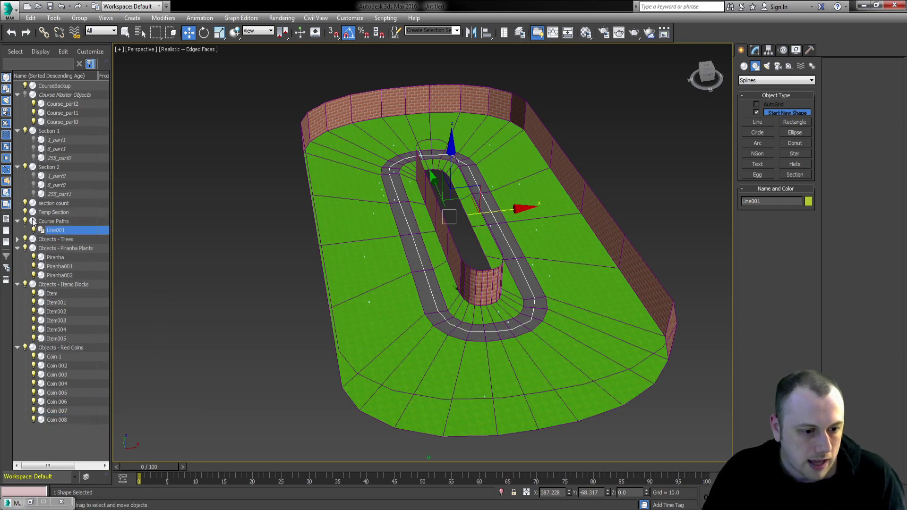
pyautogui.click(66, 221)
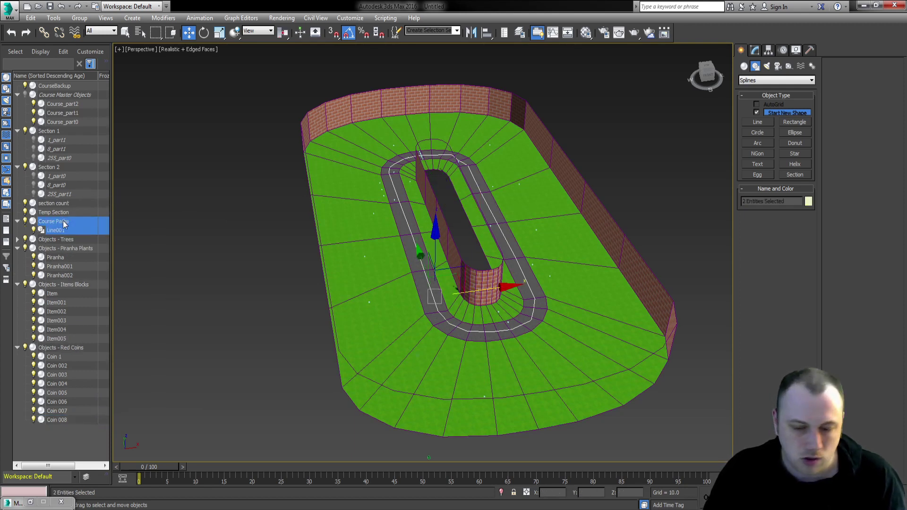
# Step: Run the OK64Max.ms script to reload the course tools
pyautogui.click(809, 50)
pyautogui.click(775, 185)
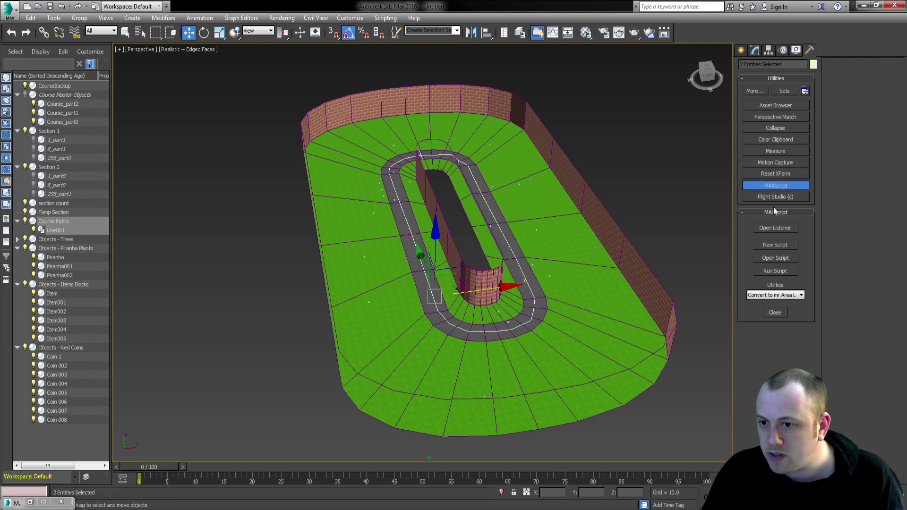
pyautogui.click(774, 272)
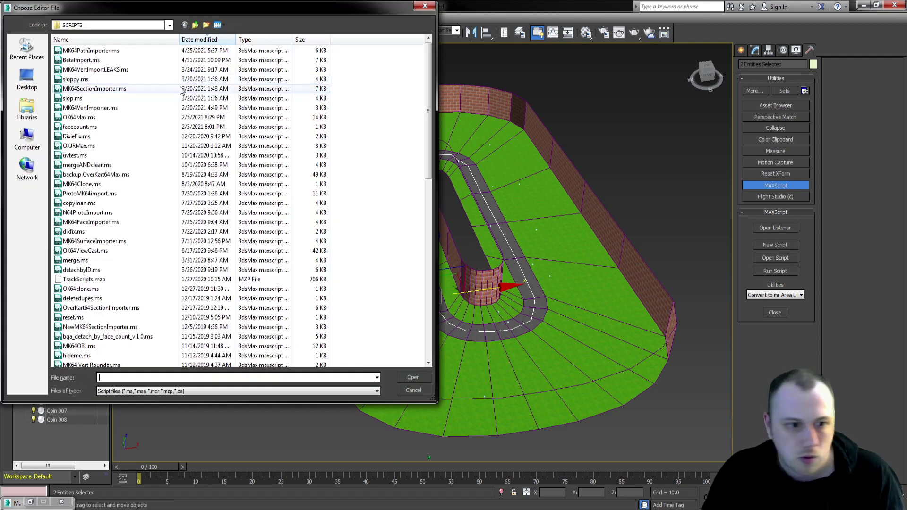
pyautogui.doubleClick(82, 120)
# Step: Export the path and object positions to the Demo folder as ThisDemo.OK64.POP
pyautogui.click(299, 475)
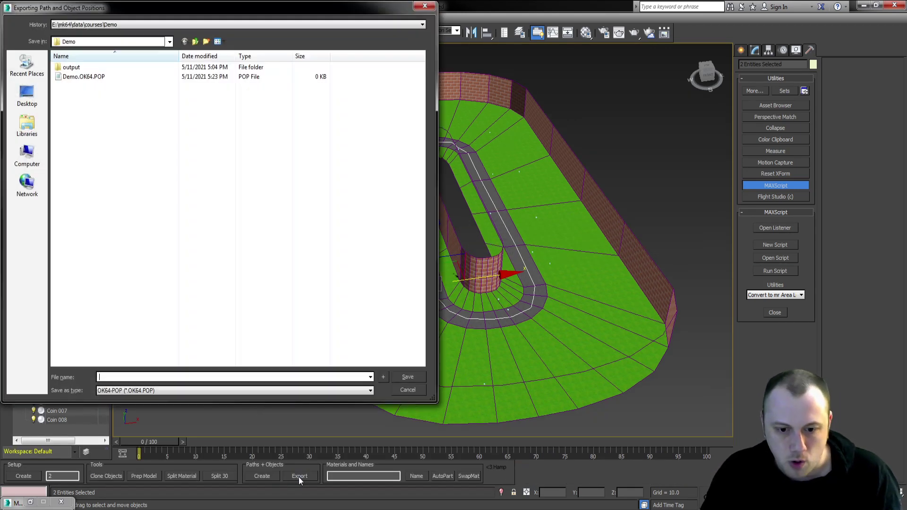
pyautogui.doubleClick(84, 76)
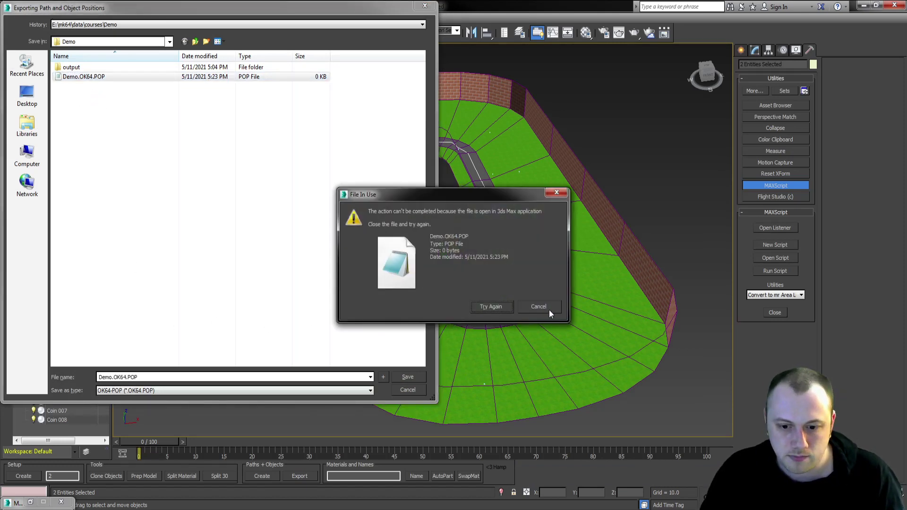
pyautogui.click(539, 306)
pyautogui.write('The')
pyautogui.press('Return')
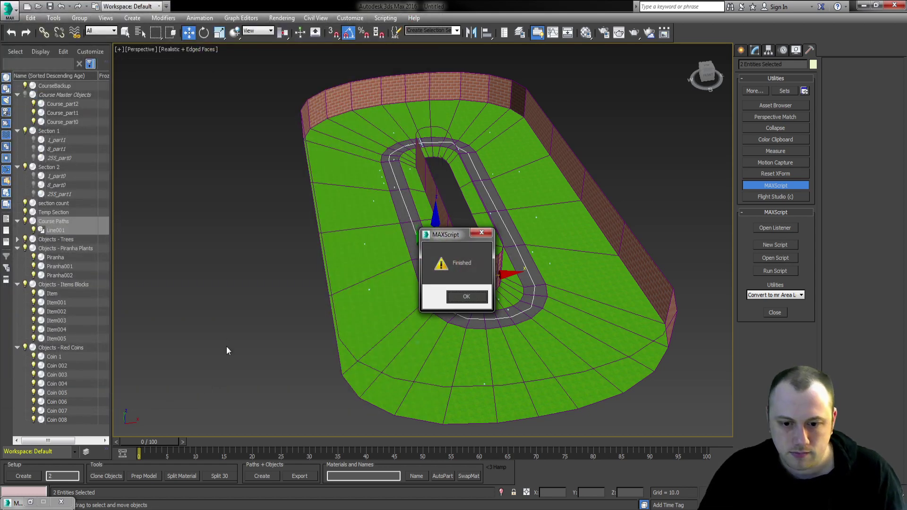
pyautogui.click(462, 293)
# Step: Delete the existing export file from the Demo folder and export the scene there as ThisDemo.FBX with the current FBX settings
pyautogui.hotkey('ctrl', 'e')
pyautogui.click(98, 80)
pyautogui.press('Delete')
pyautogui.press('Return')
pyautogui.click(142, 377)
pyautogui.write('Demo')
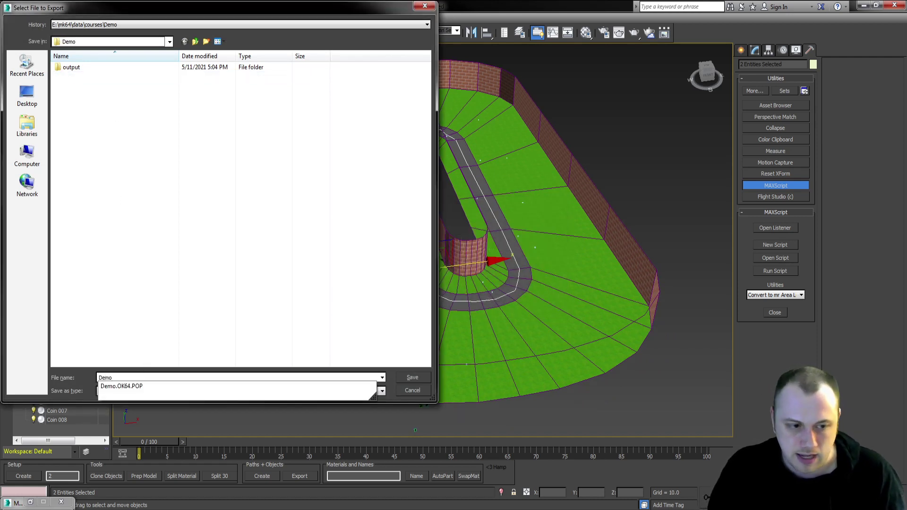
pyautogui.press('Return')
pyautogui.press('Return')
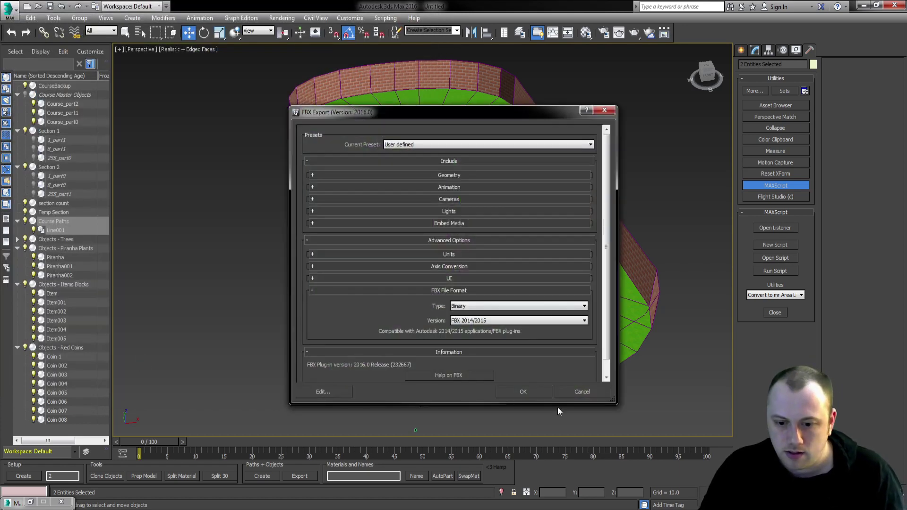
pyautogui.click(520, 392)
# Step: Switch to Tarmac64, close the old Course Compiler window and open a new Course Compiler
pyautogui.hotkey('alt', 'Tab')
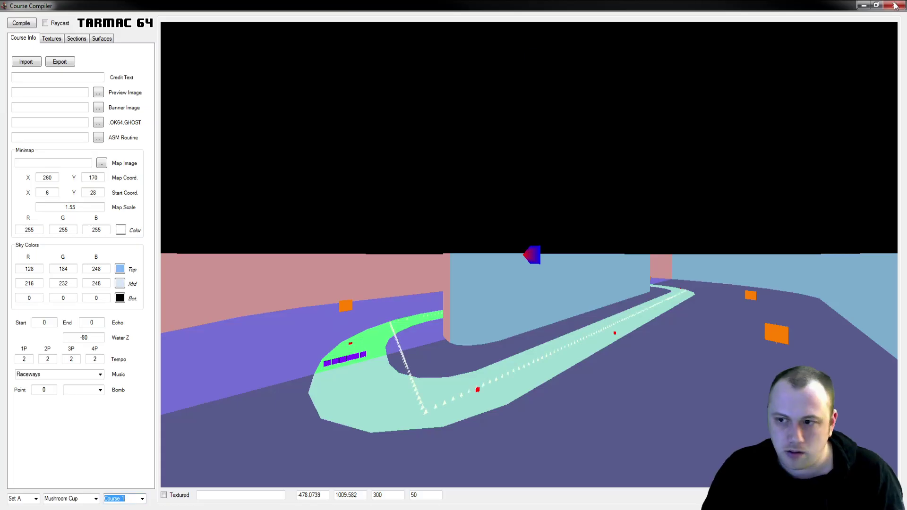
pyautogui.click(889, 4)
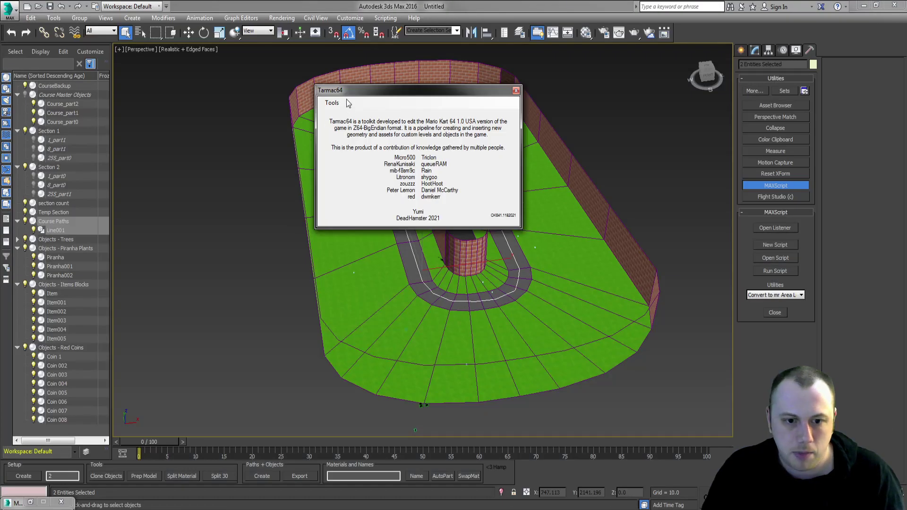
pyautogui.click(337, 104)
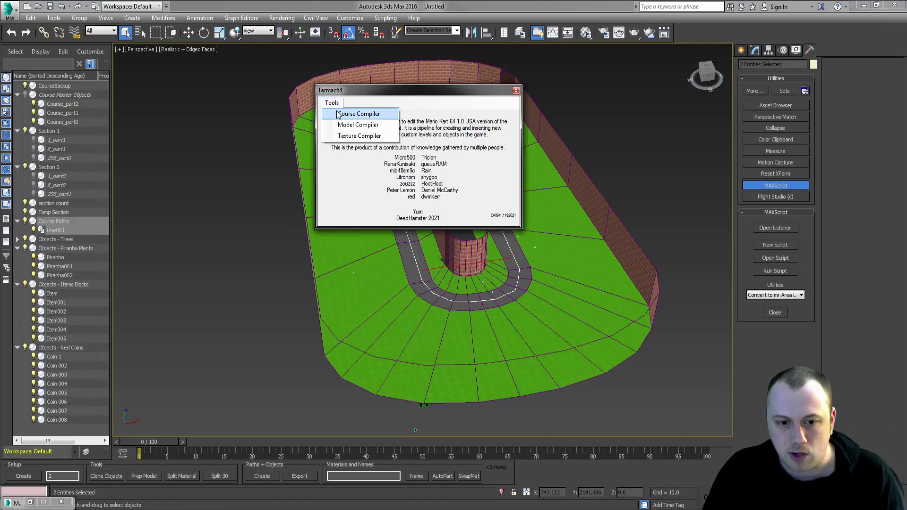
pyautogui.click(336, 113)
# Step: Load the course model ThisDemo.FBX from the Demo folder into the Course Compiler
pyautogui.click(82, 80)
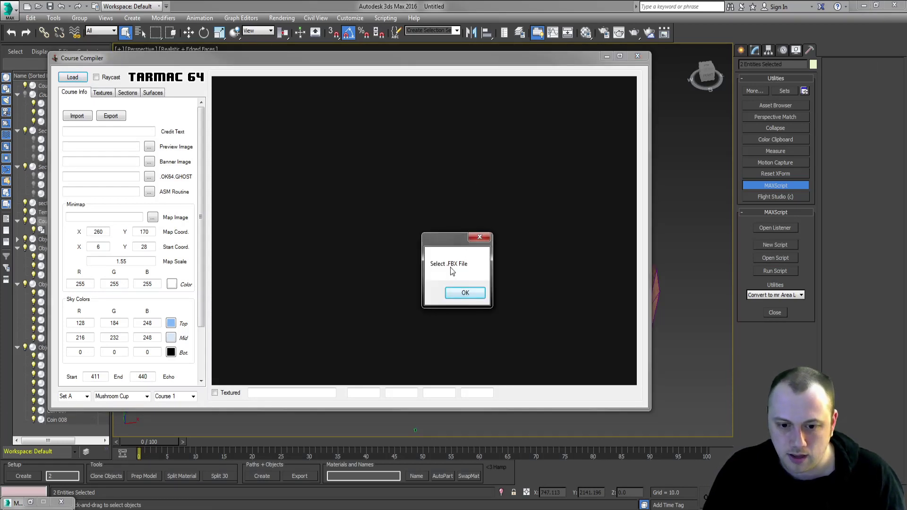
pyautogui.click(465, 293)
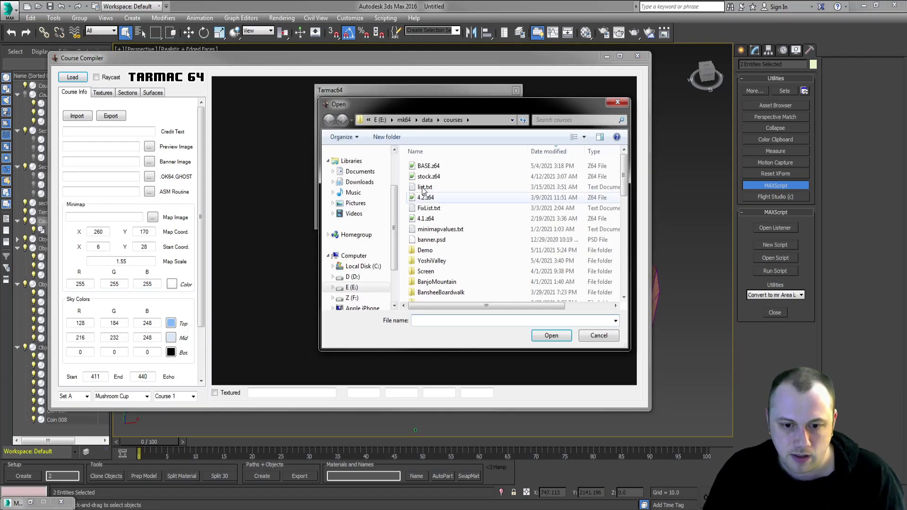
pyautogui.doubleClick(434, 251)
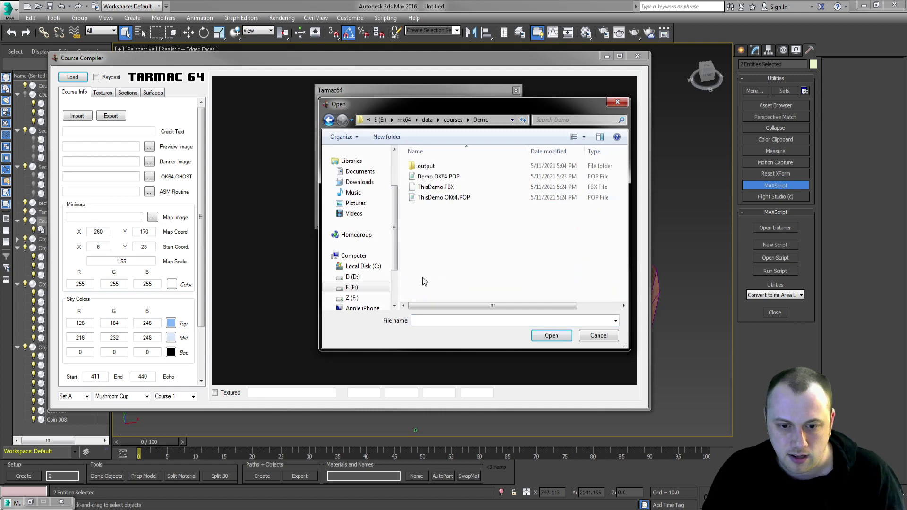
pyautogui.doubleClick(436, 188)
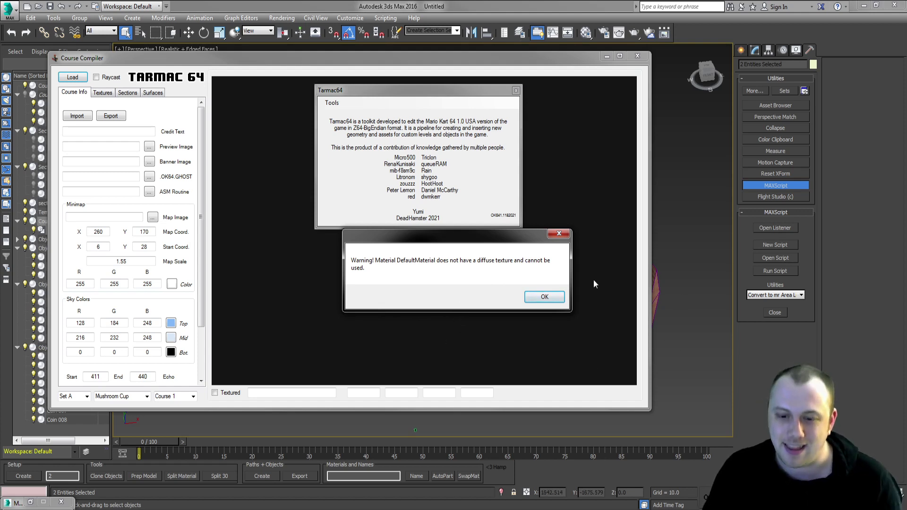
pyautogui.click(545, 297)
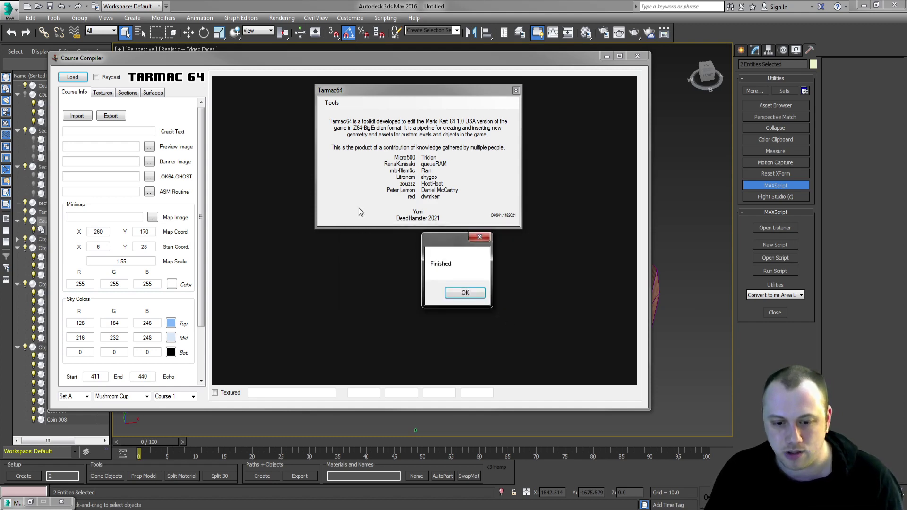
pyautogui.click(465, 293)
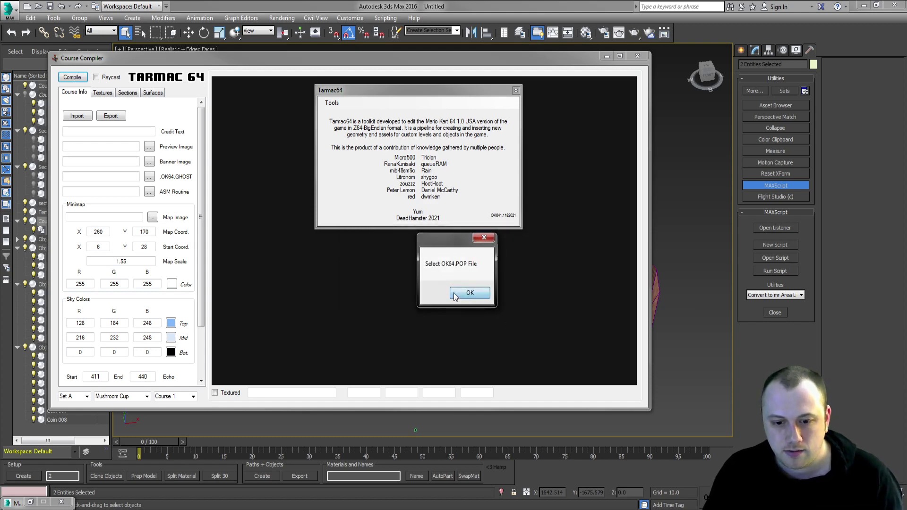
# Step: Load the path and object file ThisDemo.OK64.POP from the Demo folder
pyautogui.click(456, 294)
pyautogui.doubleClick(427, 251)
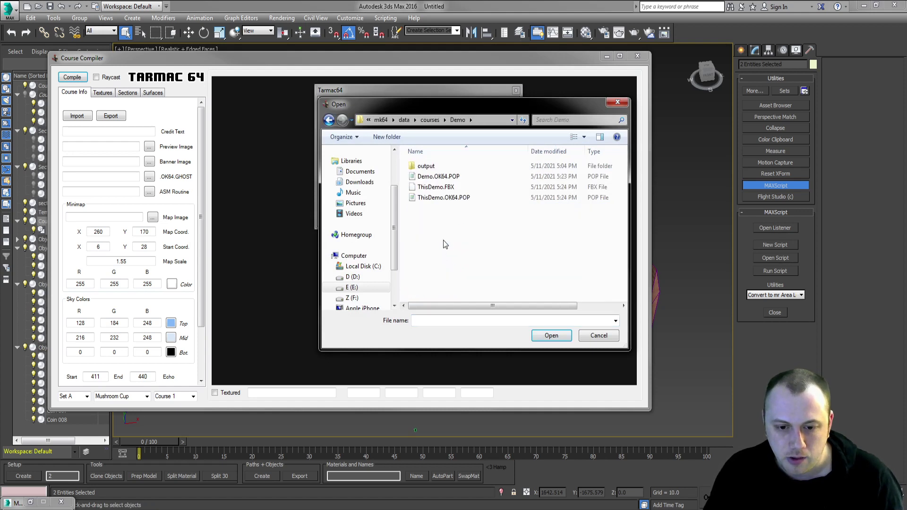
pyautogui.click(444, 198)
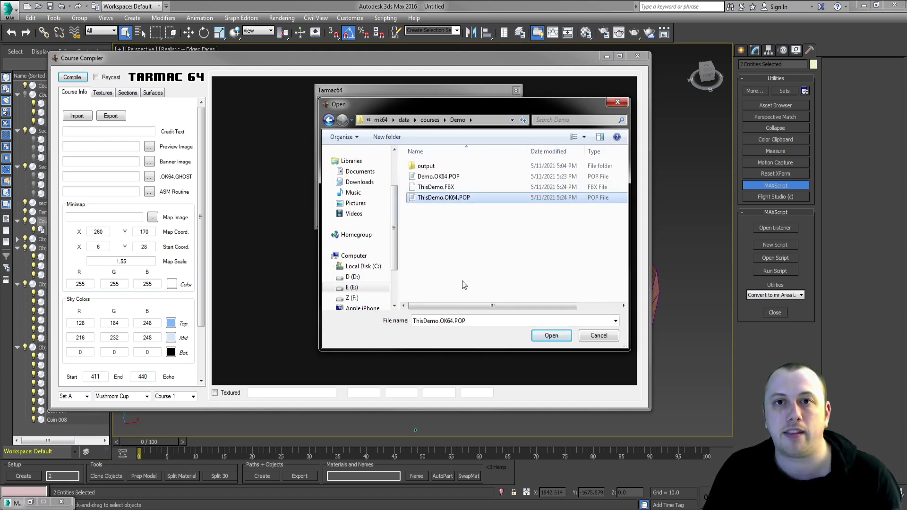
pyautogui.press('Return')
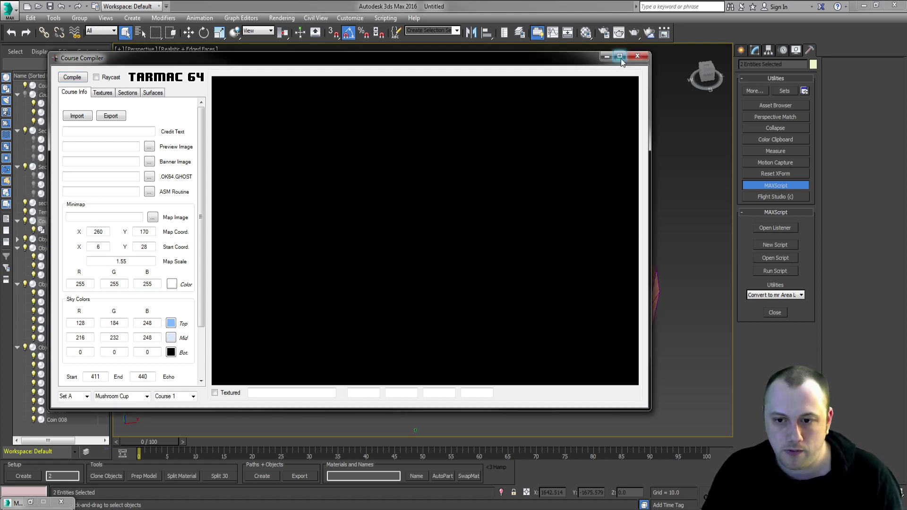
# Step: Maximize the Course Compiler, fly the camera over the course to inspect its track, path markers and objects, and turn on textured display
pyautogui.click(620, 56)
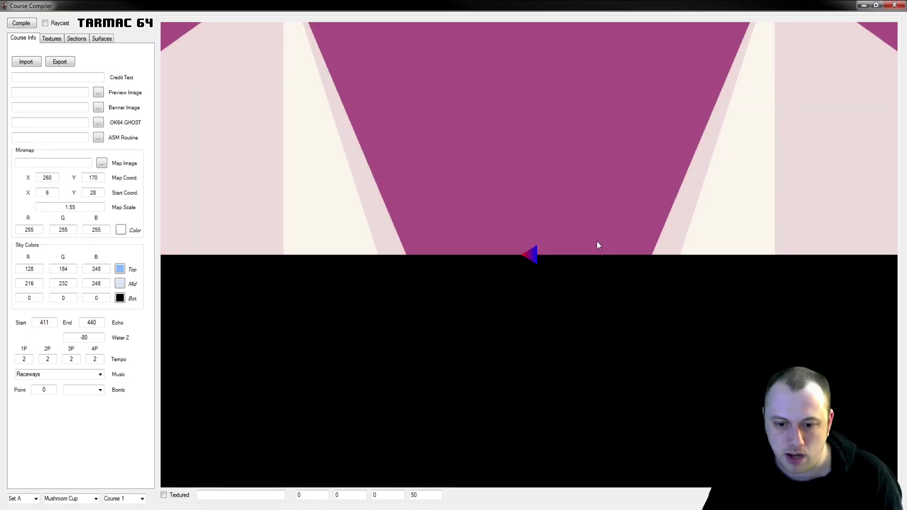
pyautogui.press('a')
pyautogui.press('a')
pyautogui.press('a')
pyautogui.press('a')
pyautogui.press('a')
pyautogui.press('a')
pyautogui.press('w')
pyautogui.press('w')
pyautogui.press('w')
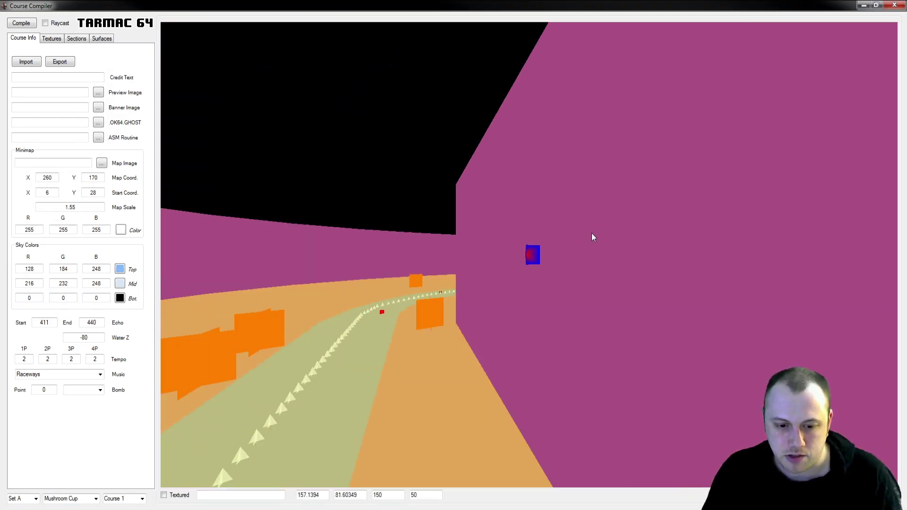
pyautogui.press('w')
pyautogui.press('w')
pyautogui.press('w')
pyautogui.press('w')
pyautogui.press('w')
pyautogui.press('w')
pyautogui.press('w')
pyautogui.press('w')
pyautogui.press('w')
pyautogui.press('w')
pyautogui.press('w')
pyautogui.press('w')
pyautogui.press('w')
pyautogui.press('w')
pyautogui.press('w')
pyautogui.press('w')
pyautogui.press('w')
pyautogui.press('a')
pyautogui.press('a')
pyautogui.press('a')
pyautogui.press('a')
pyautogui.press('a')
pyautogui.press('a')
pyautogui.press('d')
pyautogui.press('r')
pyautogui.press('r')
pyautogui.press('a')
pyautogui.press('d')
pyautogui.press('d')
pyautogui.press('d')
pyautogui.press('d')
pyautogui.press('d')
pyautogui.press('d')
pyautogui.press('s')
pyautogui.press('s')
pyautogui.press('s')
pyautogui.press('s')
pyautogui.press('s')
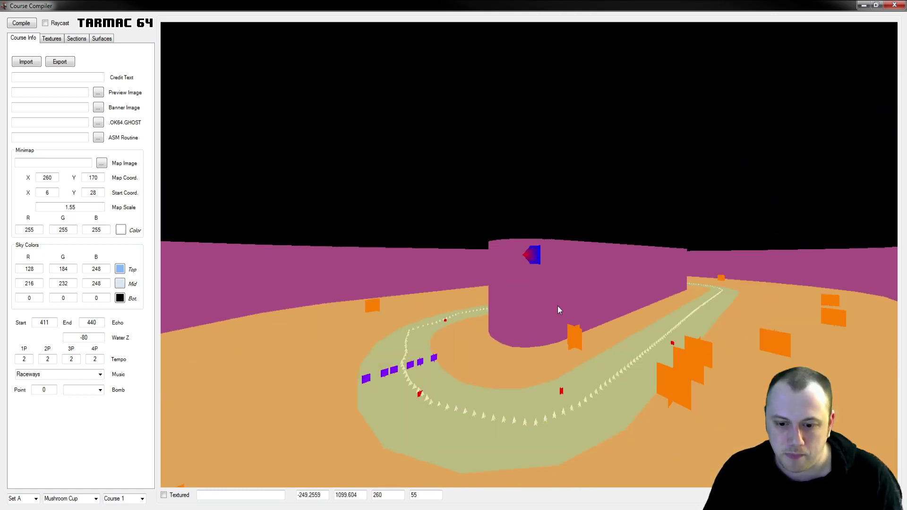
pyautogui.click(163, 495)
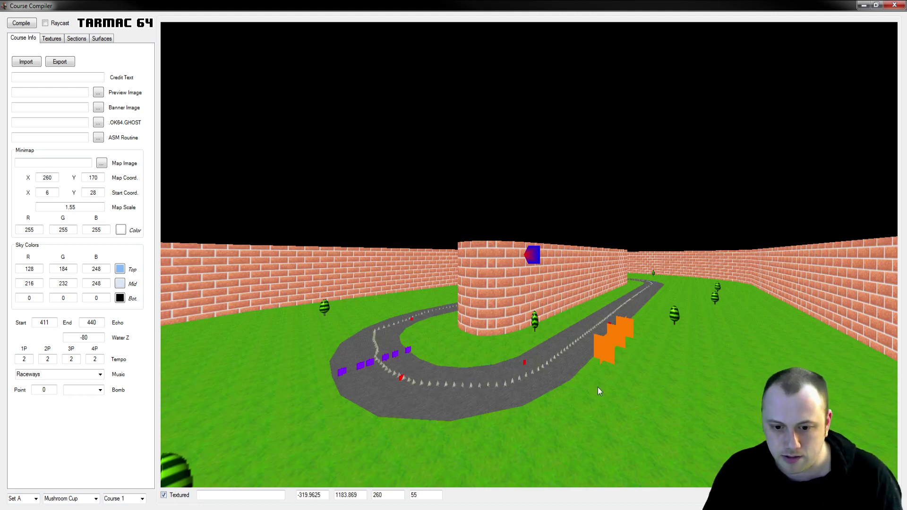
# Step: Look over the preview and banner image fields and examine the grass and brick entries in the course's texture settings
pyautogui.click(84, 93)
pyautogui.click(80, 108)
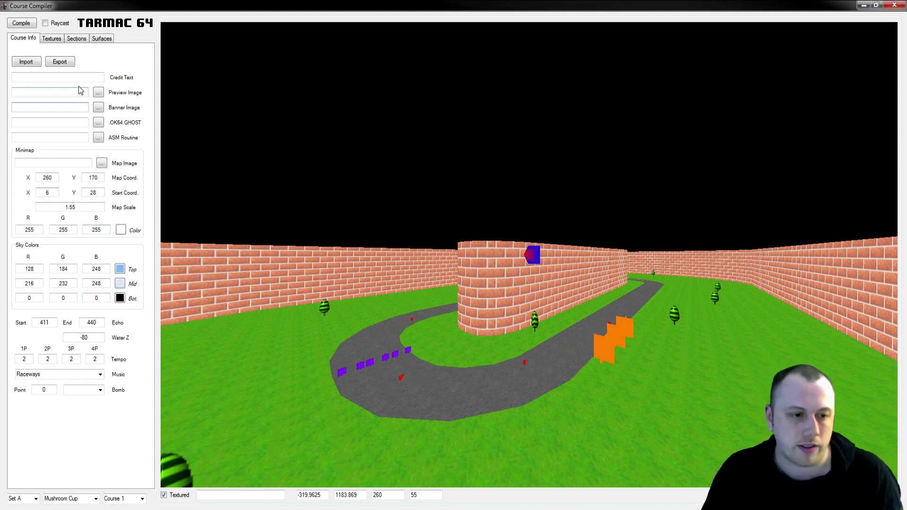
pyautogui.click(51, 38)
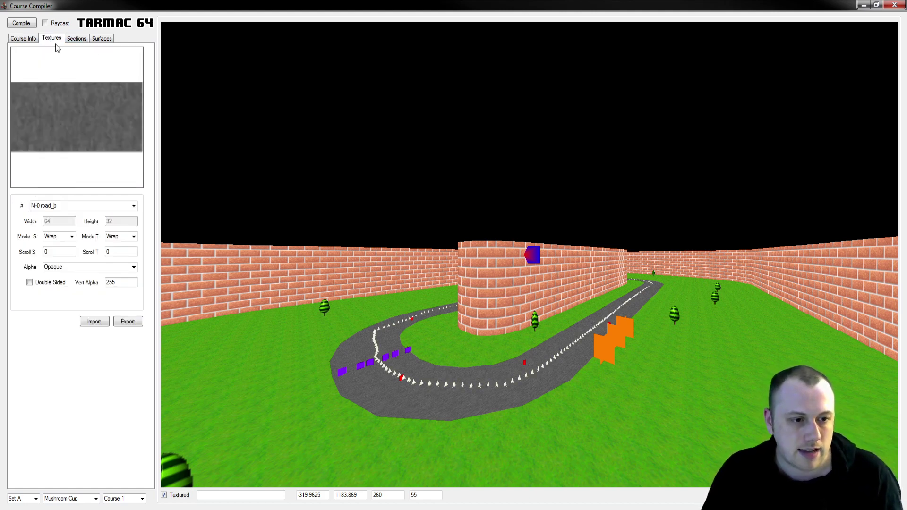
pyautogui.click(134, 206)
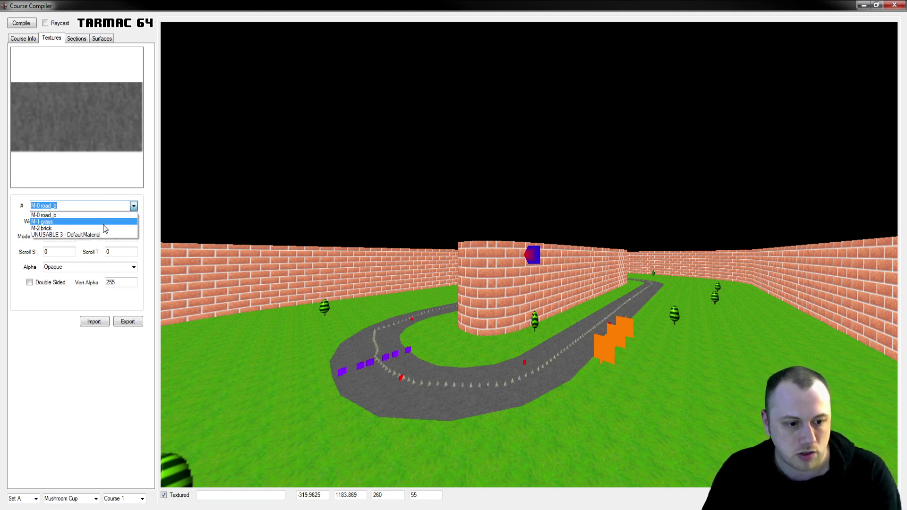
pyautogui.click(101, 222)
pyautogui.click(101, 206)
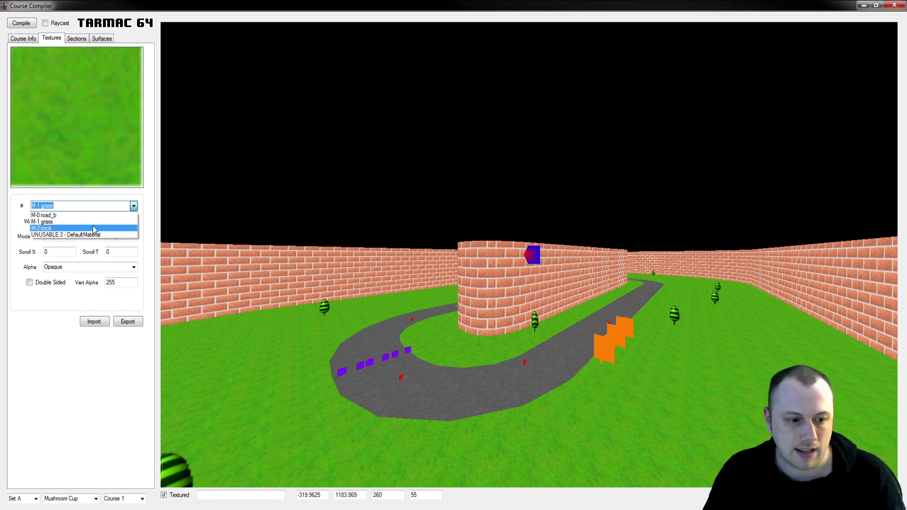
pyautogui.click(70, 229)
# Step: Examine the course parts assigned to Section 2, turn off textured display and view the course's surface objects
pyautogui.click(76, 38)
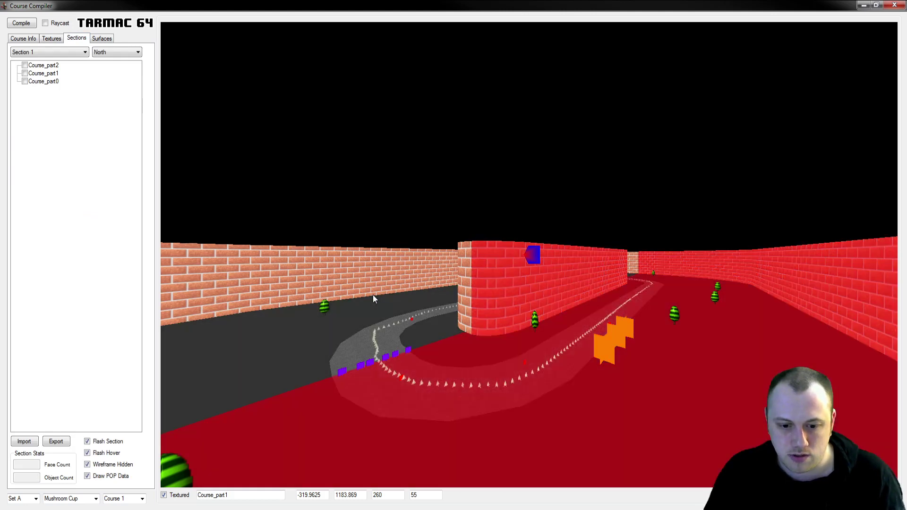
pyautogui.click(85, 52)
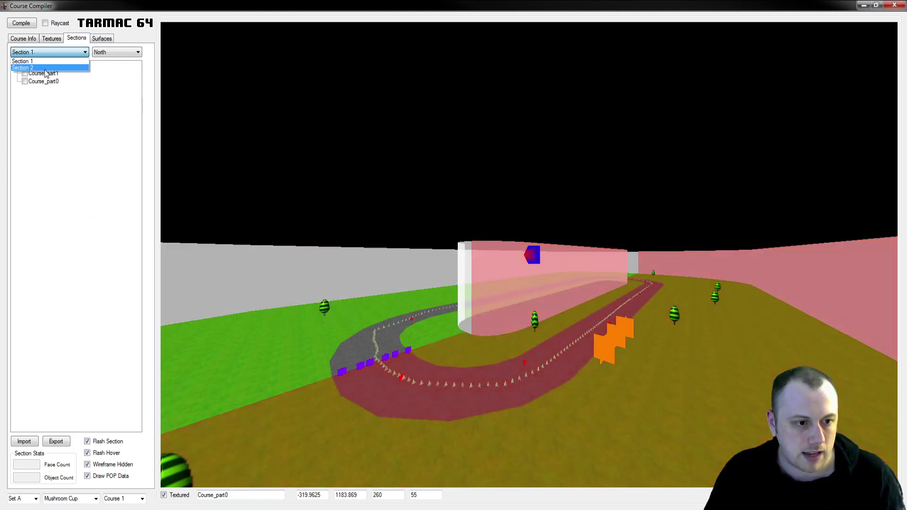
pyautogui.click(28, 67)
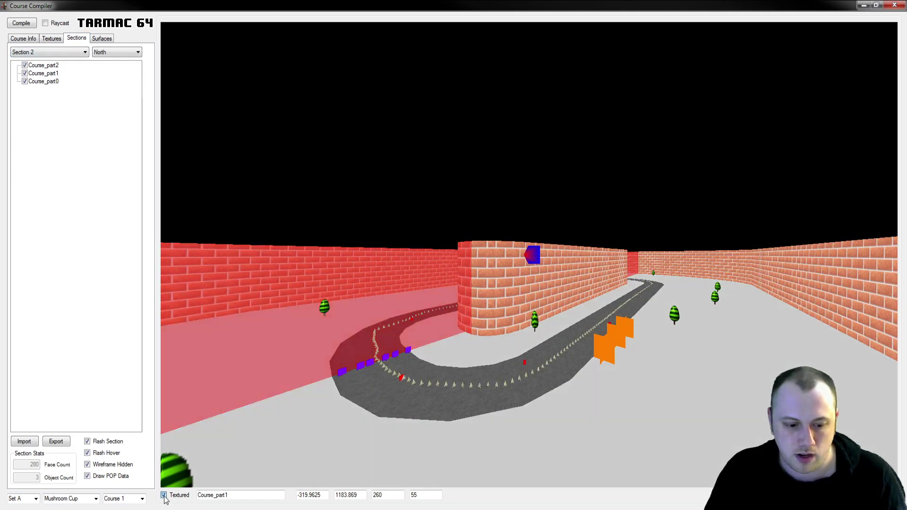
pyautogui.click(164, 496)
pyautogui.click(102, 38)
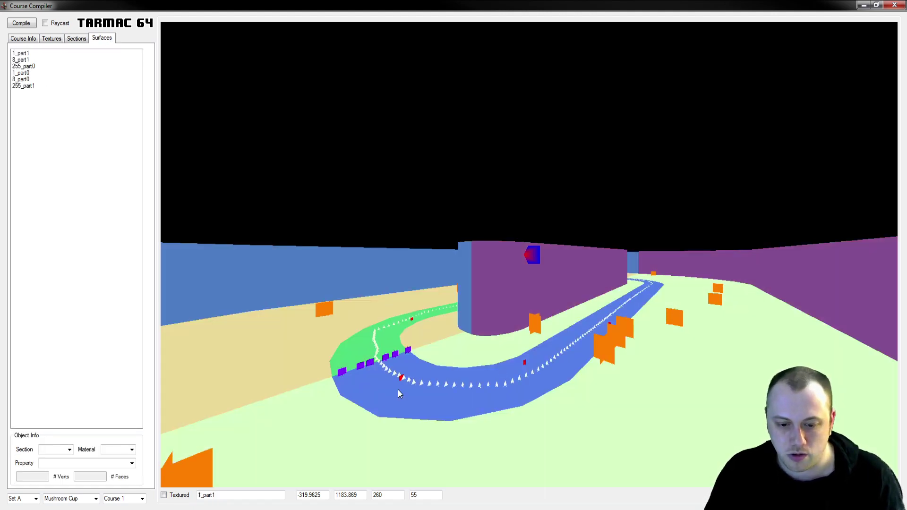
# Step: Compile the course for Set A, Mushroom Cup, Course 1, using Mario Kart 64 (U) [!].z64 from the Mushroom Valley output folder as the ROM
pyautogui.click(27, 38)
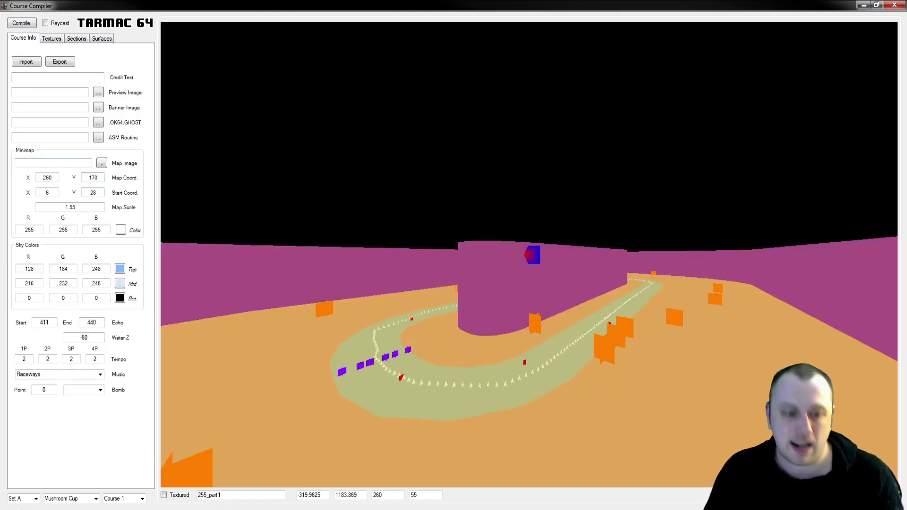
pyautogui.click(68, 499)
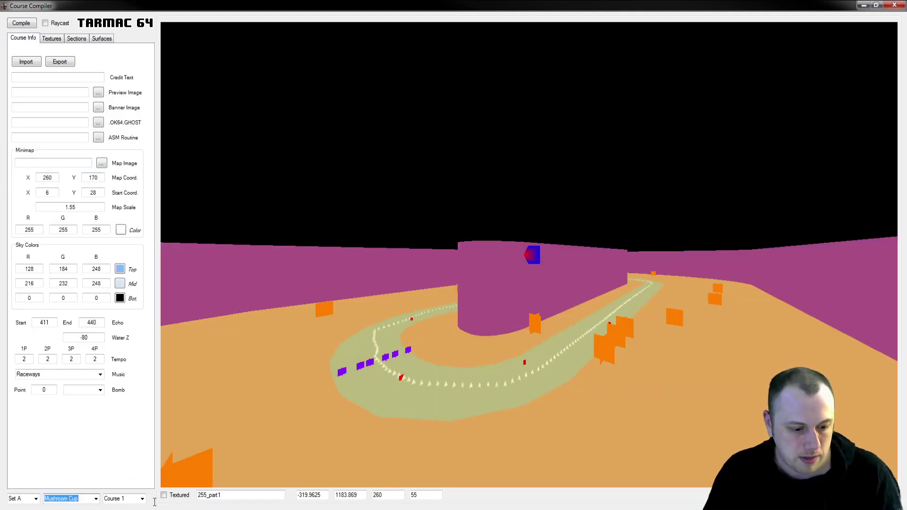
pyautogui.click(132, 500)
pyautogui.click(22, 23)
pyautogui.click(482, 293)
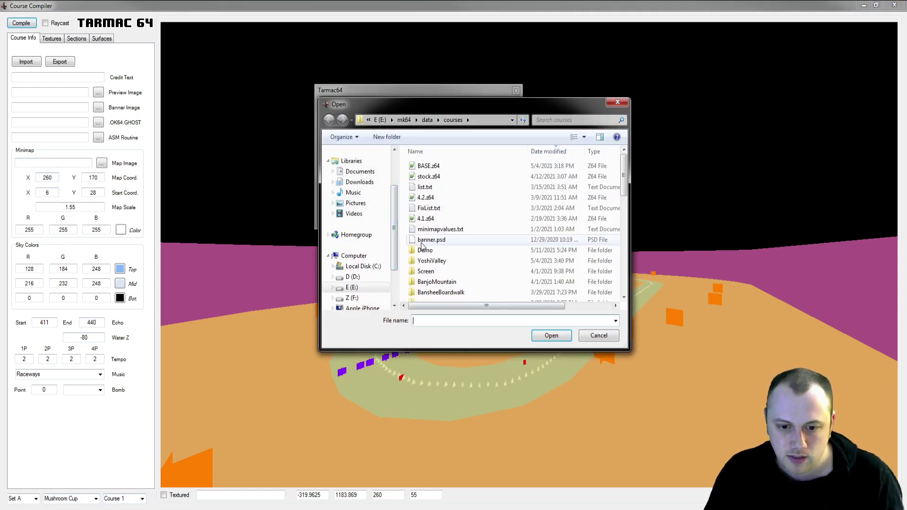
pyautogui.scroll(-1, 471, 286)
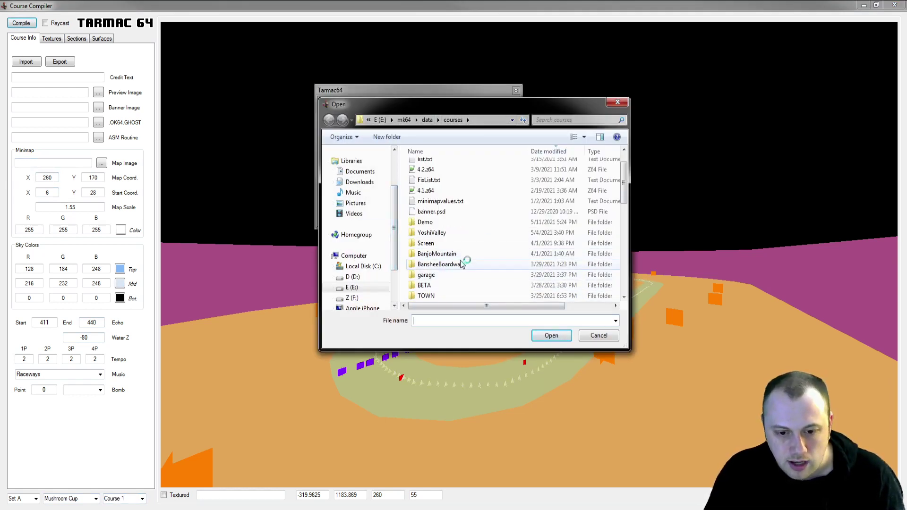
pyautogui.scroll(-2, 473, 271)
pyautogui.doubleClick(459, 277)
pyautogui.doubleClick(482, 176)
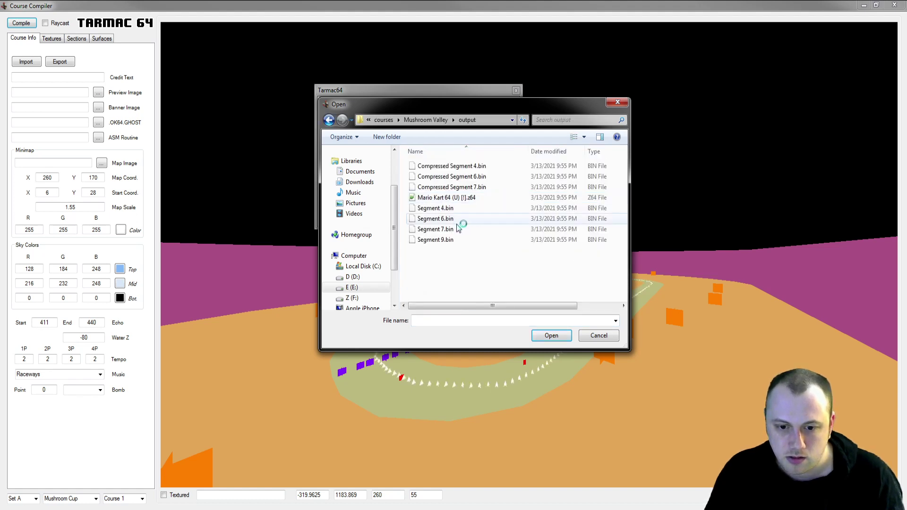
pyautogui.click(444, 200)
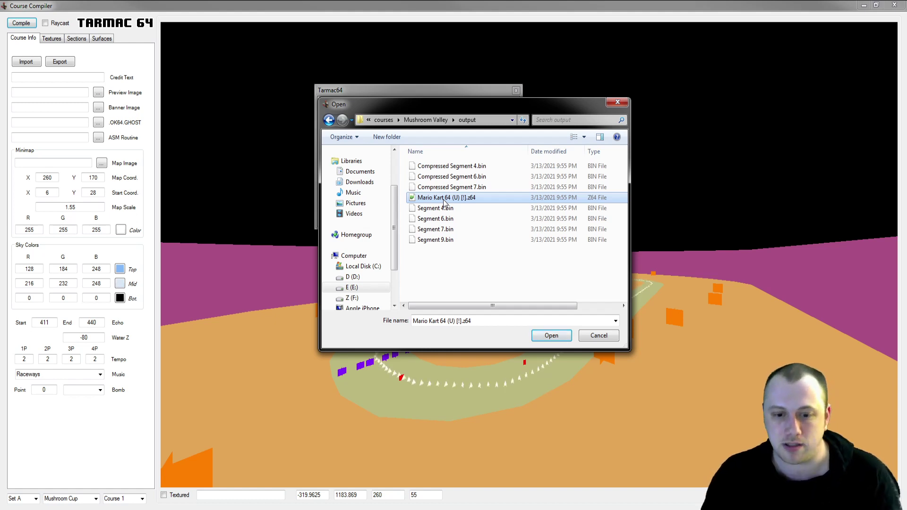
pyautogui.doubleClick(445, 203)
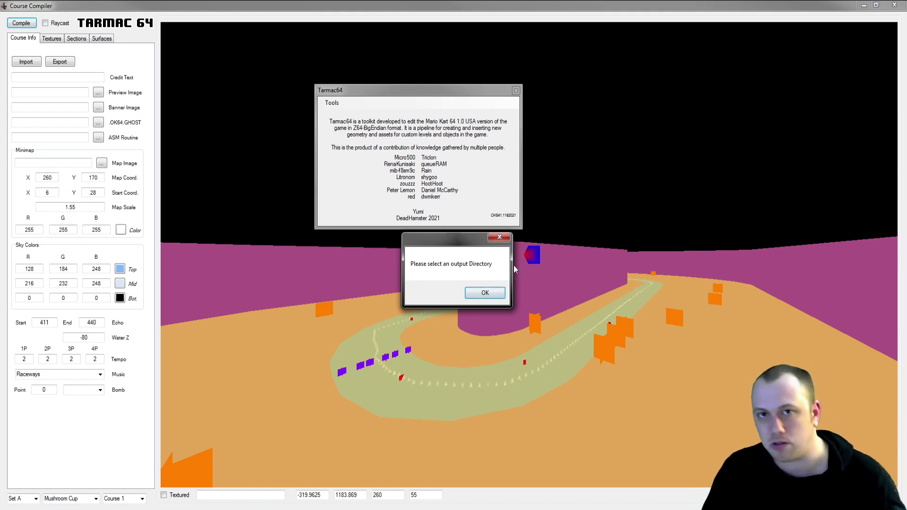
# Step: Choose the output folder inside Demo as the output directory and finish the compile
pyautogui.click(486, 294)
pyautogui.click(435, 169)
pyautogui.doubleClick(434, 168)
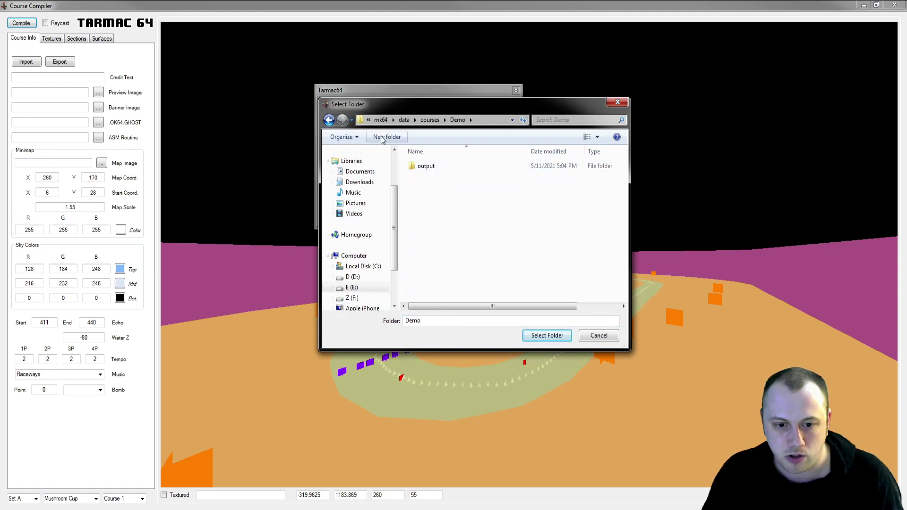
pyautogui.doubleClick(422, 170)
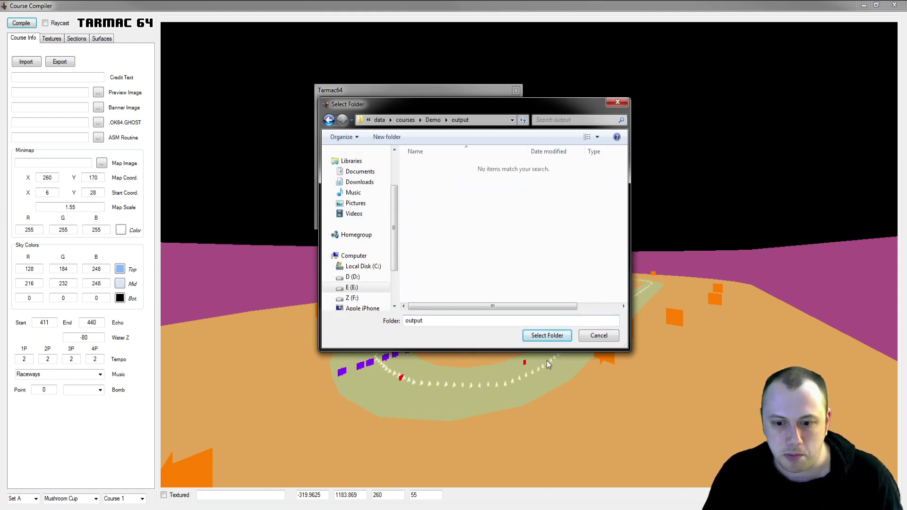
pyautogui.click(547, 335)
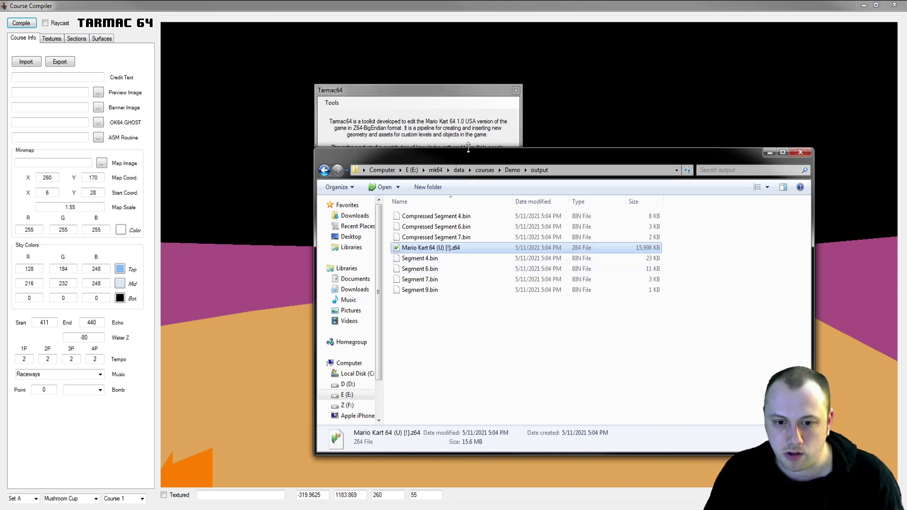
pyautogui.moveTo(473, 153); pyautogui.dragTo(495, 95)
pyautogui.click(466, 293)
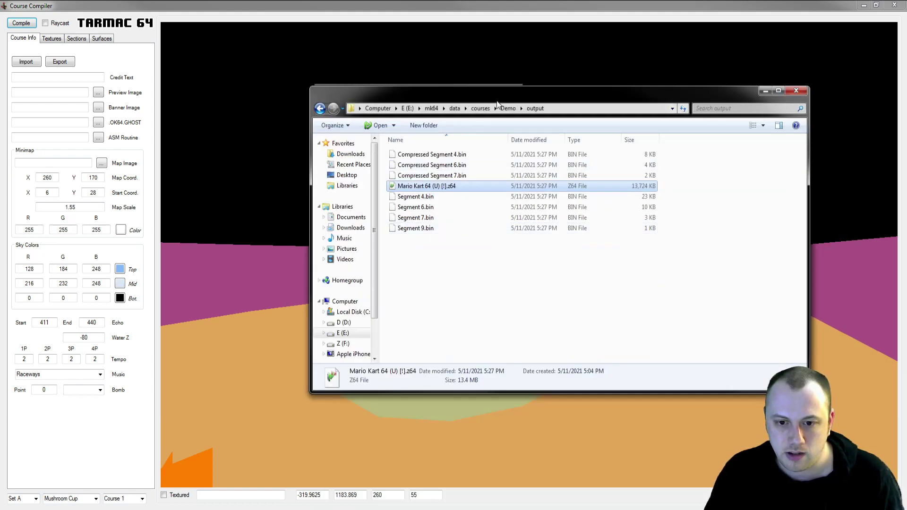
# Step: Run the compiled Mario Kart 64 (U) [!].z64 in the emulator and bring up Custom Set 1 on the course selection screen
pyautogui.moveTo(435, 186); pyautogui.dragTo(217, 0)
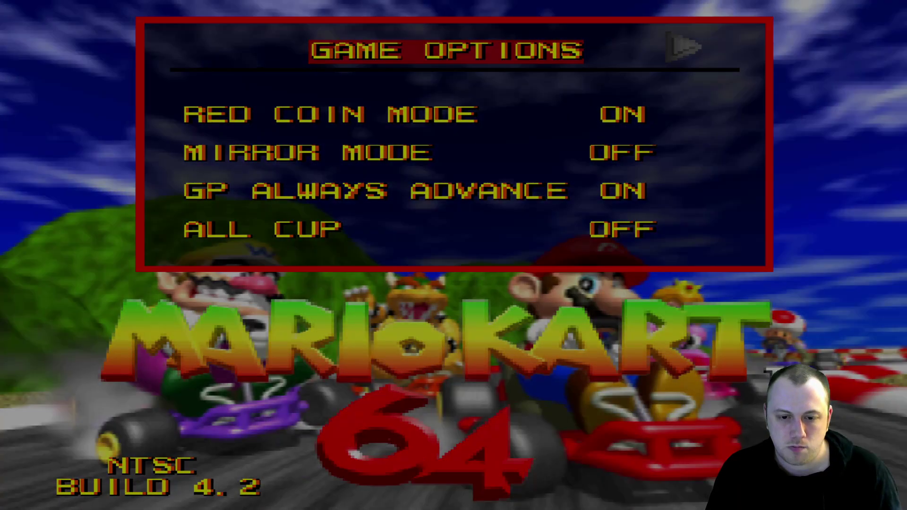
pyautogui.press('Return')
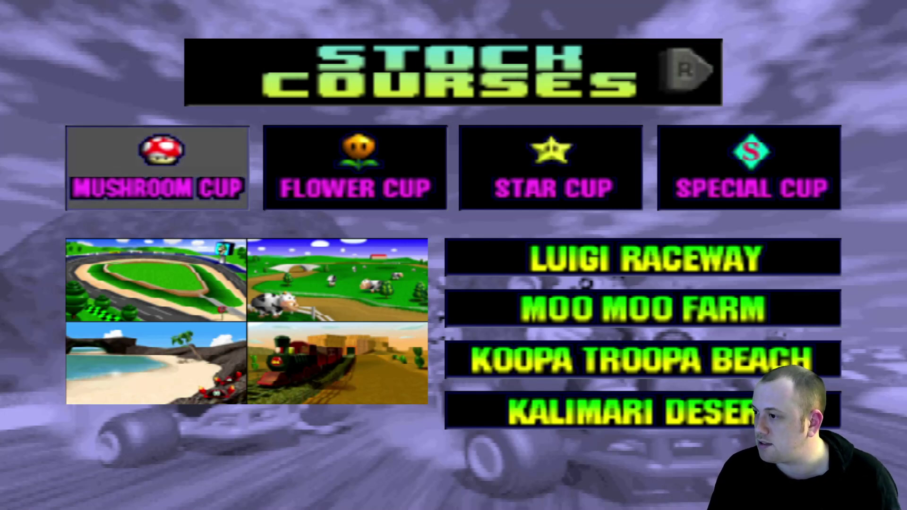
pyautogui.press('r')
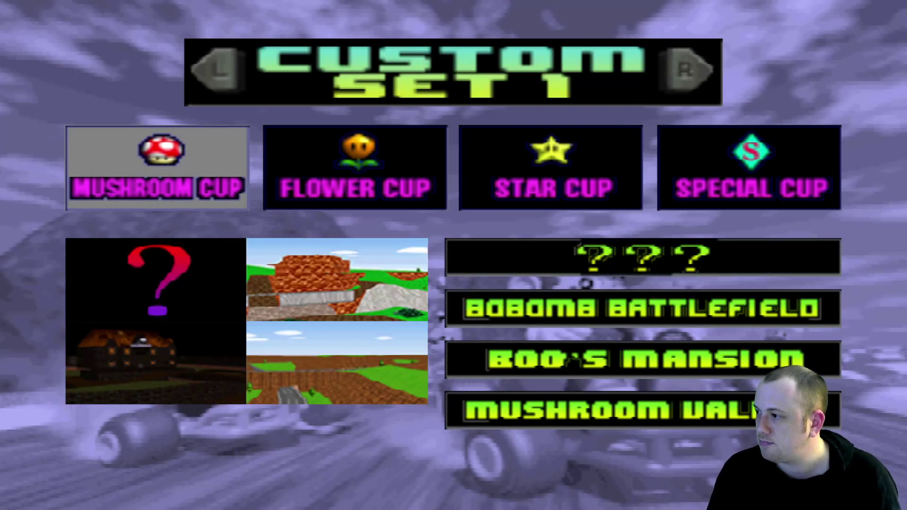
# Step: Choose the Mushroom Cup of Custom Set 1 and highlight its first course
pyautogui.press('Right')
pyautogui.press('Left')
pyautogui.press('Return')
pyautogui.press('Up')
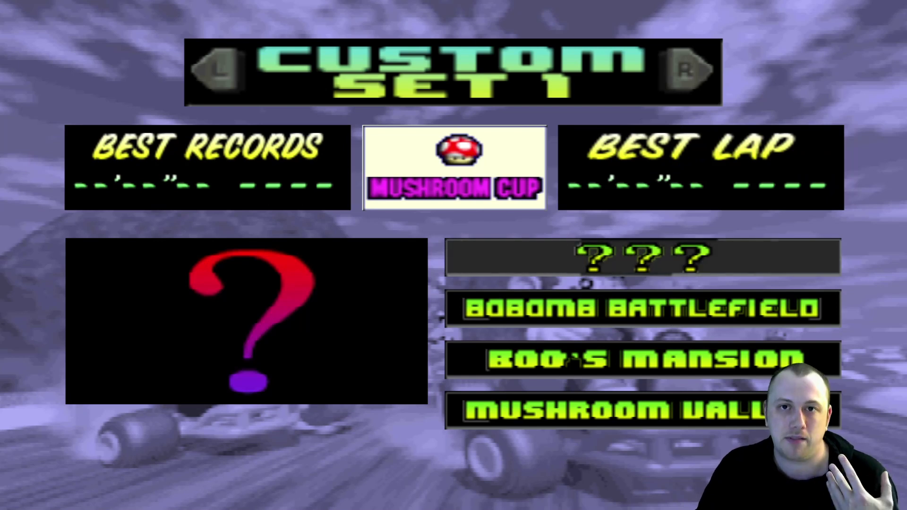
# Step: Look through the Mushroom Cup's courses down to Mushroom Valley and start a race on the first one, ???
pyautogui.press('Down')
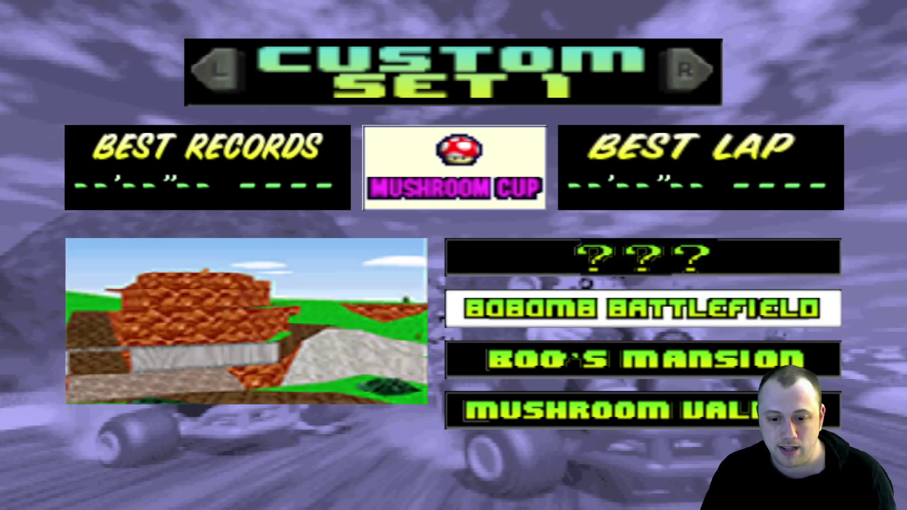
pyautogui.press('Down')
pyautogui.press('Down')
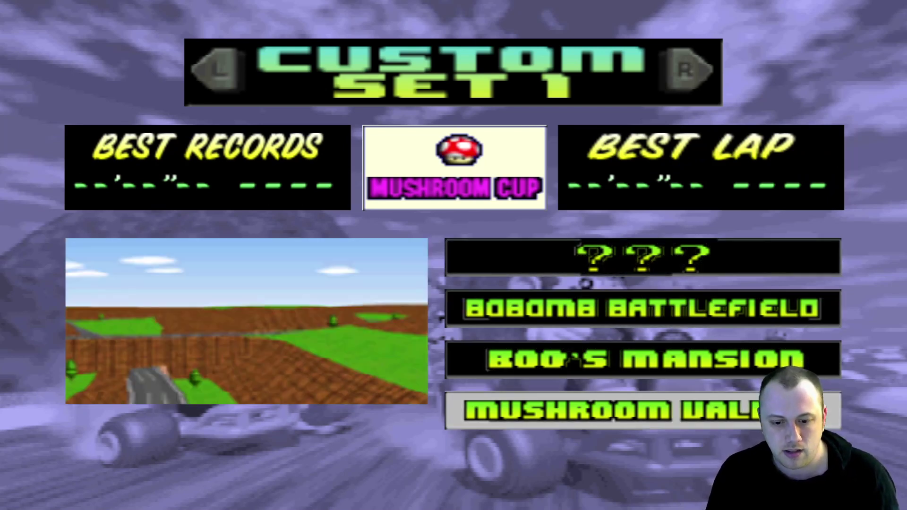
pyautogui.press('Up')
pyautogui.press('Up')
pyautogui.press('Up')
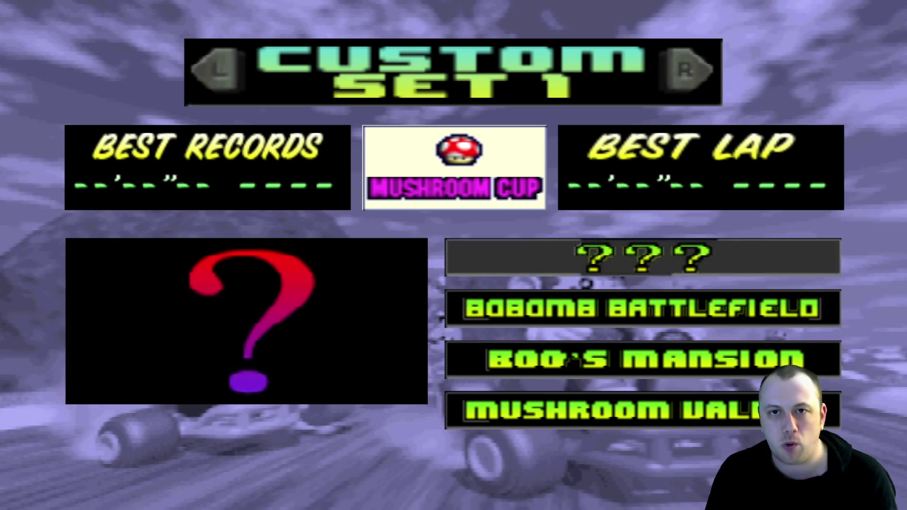
pyautogui.press('Return')
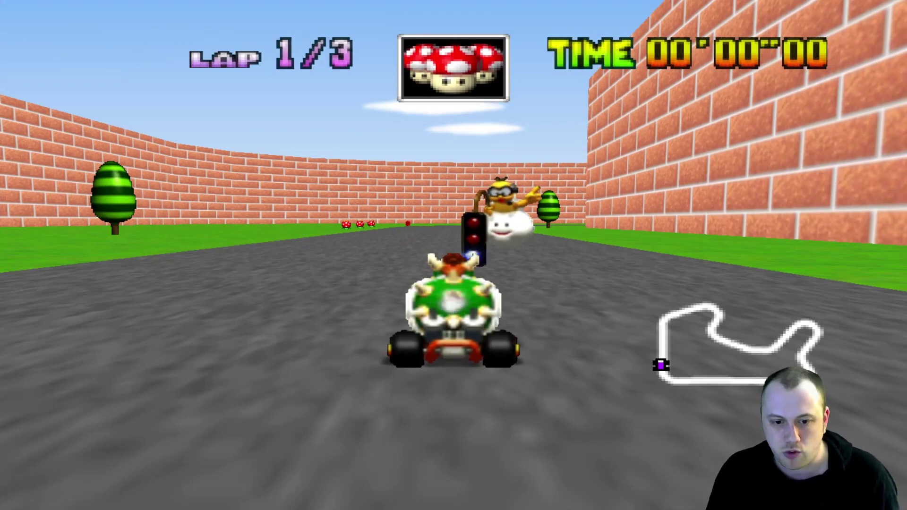
# Step: Drive from the starting line through the opening bends of the custom course, collecting red coins on the way
pyautogui.press('Up')
pyautogui.press('Left')
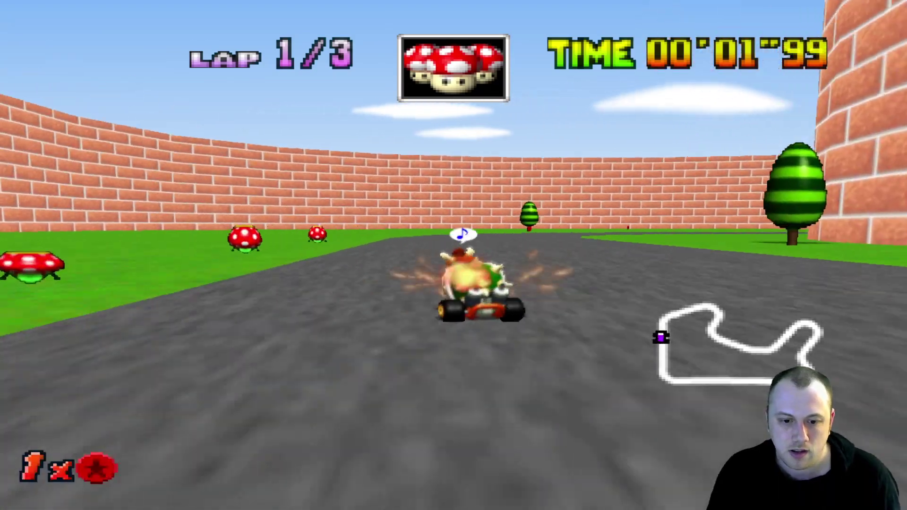
pyautogui.press('Right')
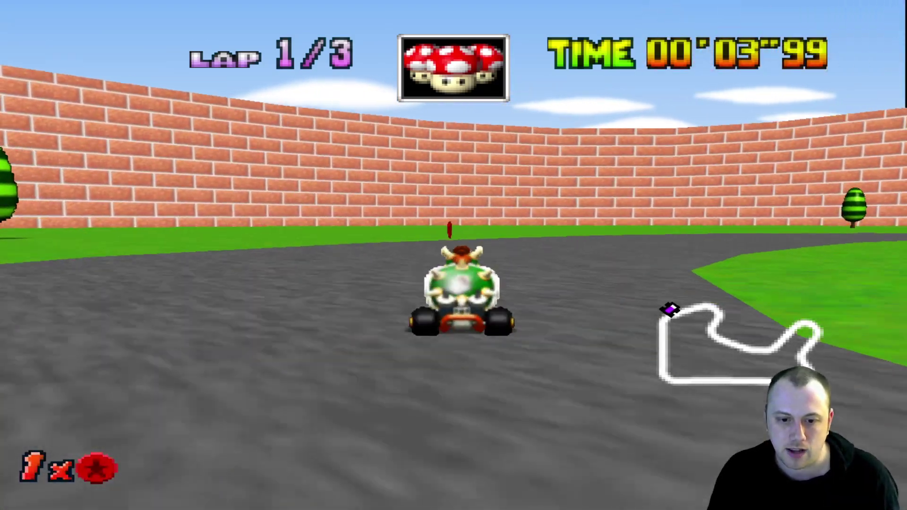
pyautogui.press('Right')
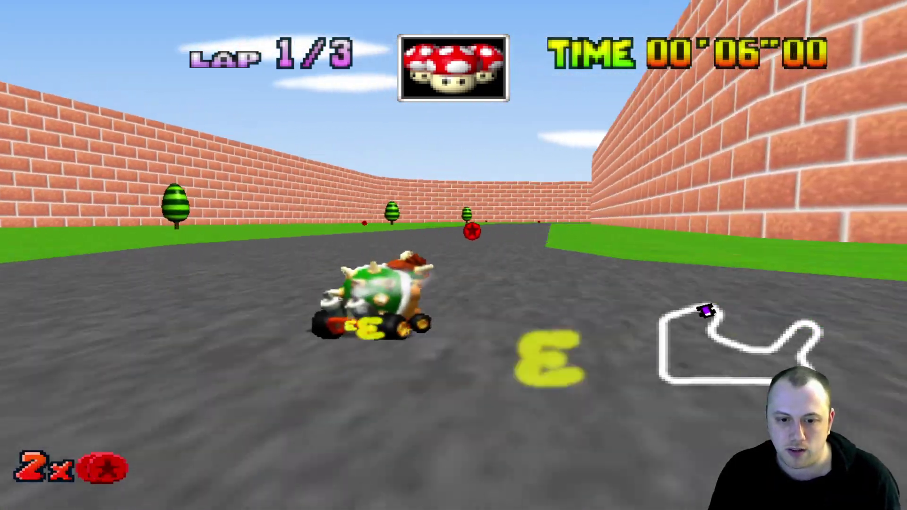
pyautogui.press('Right')
pyautogui.press('Left')
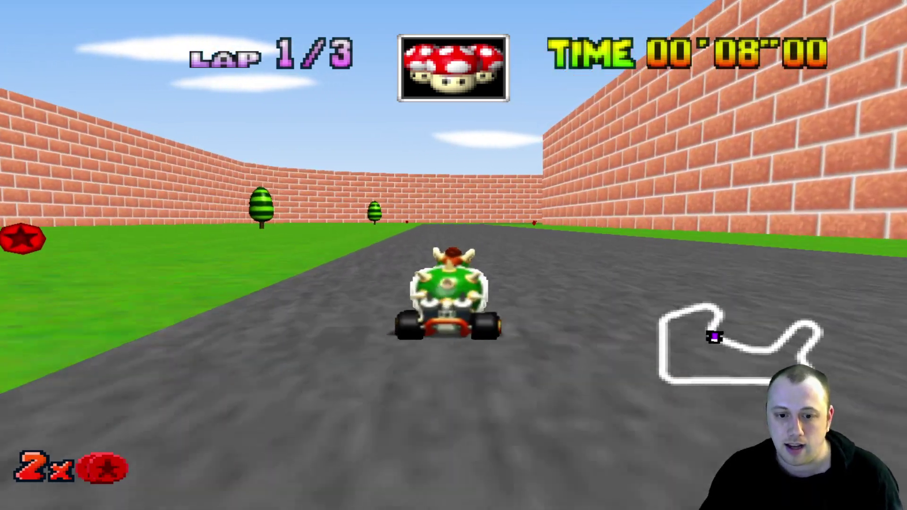
# Step: Use the mushroom boosts to cut back to the Mario Kart banner and complete the first lap
pyautogui.press('z')
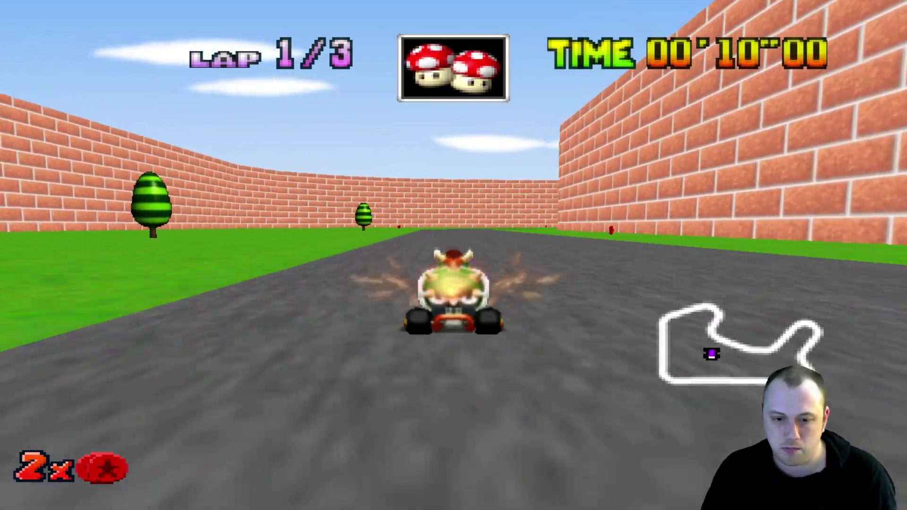
pyautogui.press('Right')
pyautogui.press('Right')
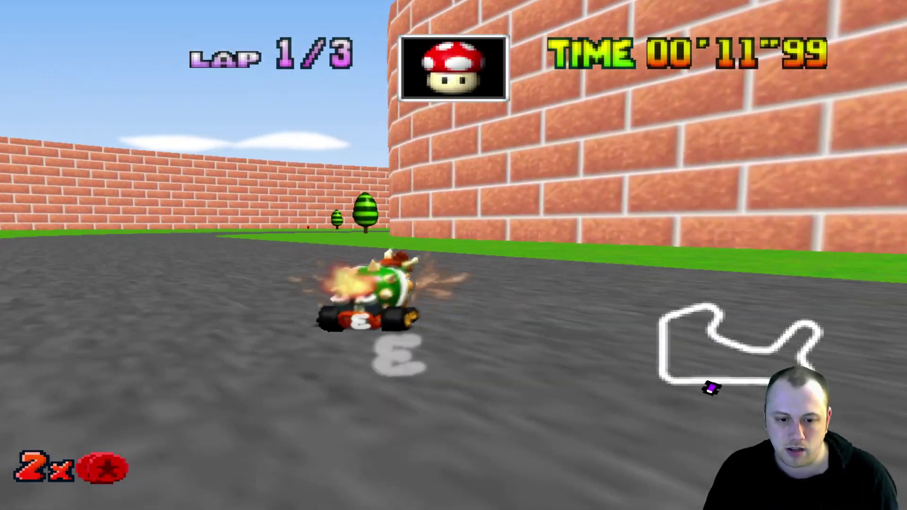
pyautogui.press('z')
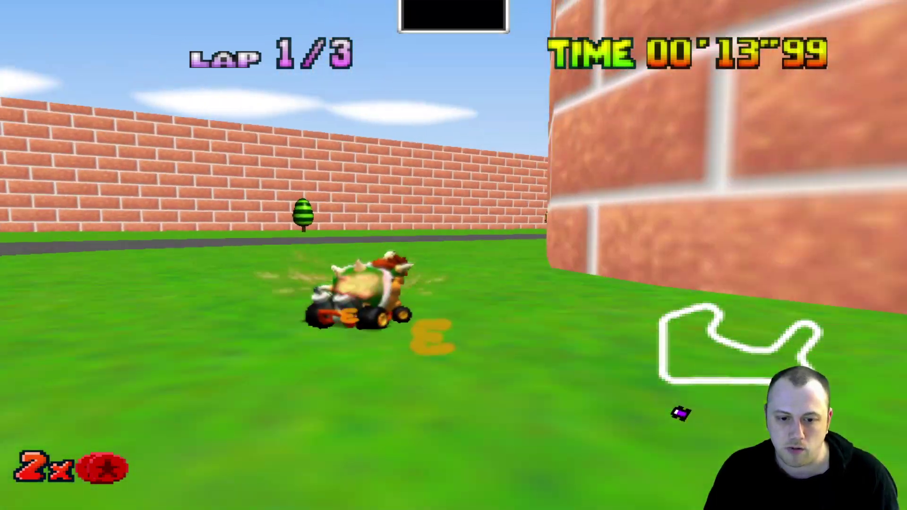
pyautogui.press('Right')
pyautogui.press('Left')
pyautogui.press('Left')
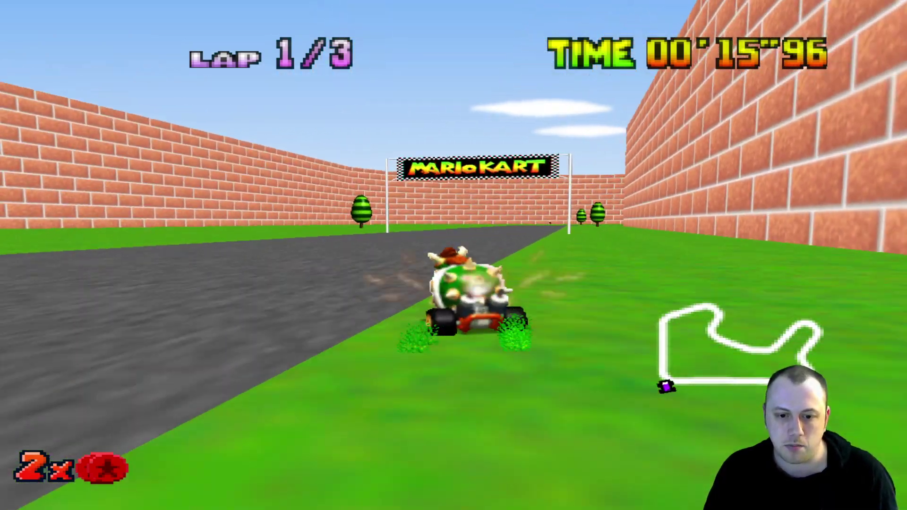
pyautogui.press('Right')
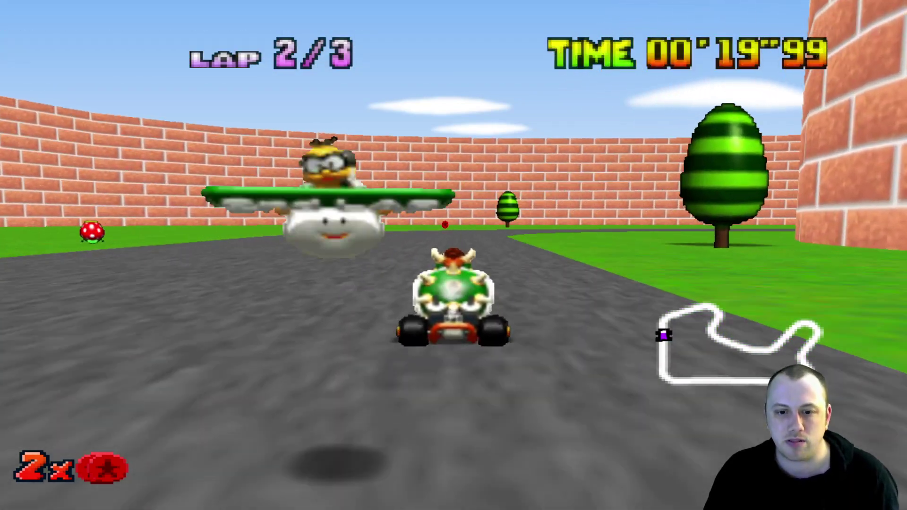
# Step: Continue into the second lap and switch the race display from lap and time to the framed position view
pyautogui.press('Right')
pyautogui.press('pagedown')
pyautogui.press('pagedown')
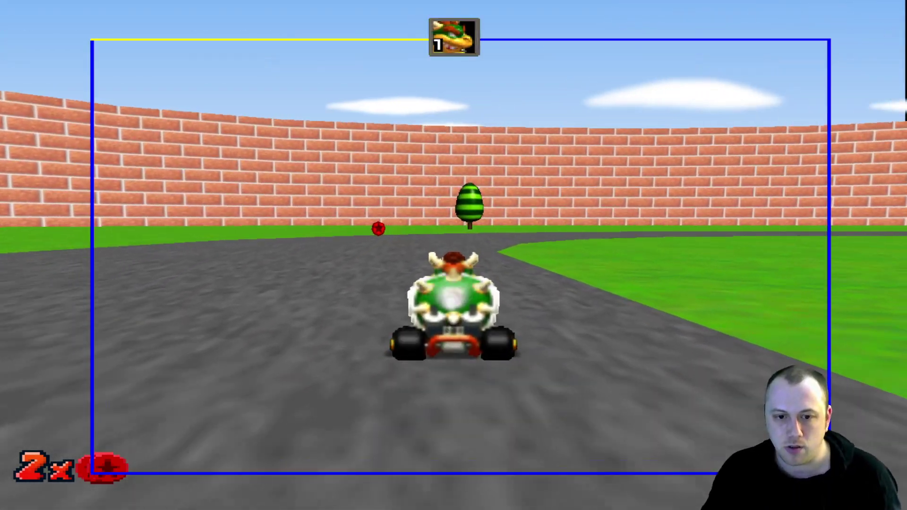